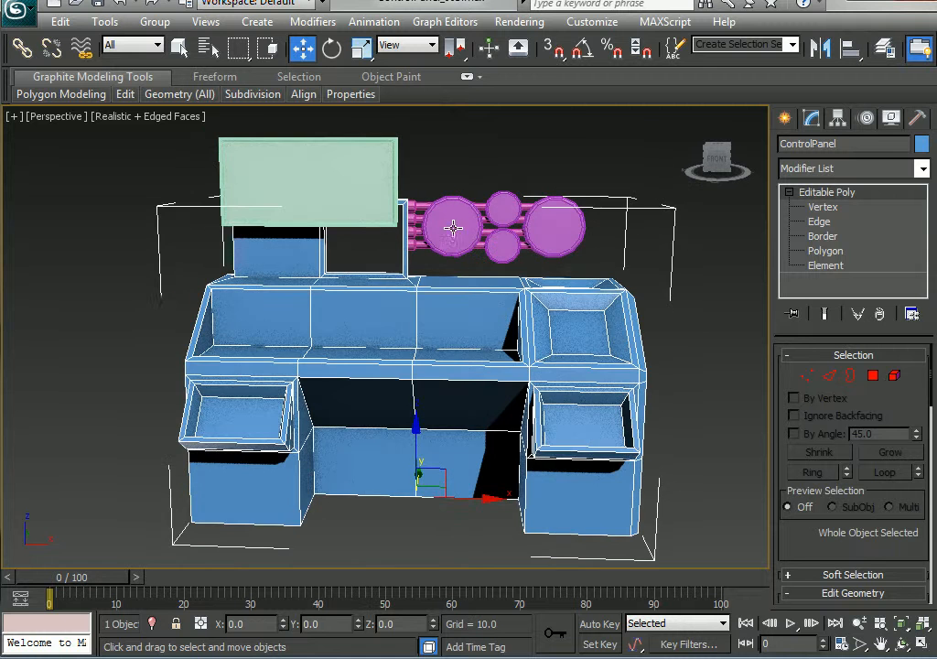
- Examine the control panel's separate objects (desk, gauges and screen) and the edges across the middle of the desk front
{"action": "left_click", "coordinate": [447, 217]}
{"action": "left_click", "coordinate": [503, 209]}
{"action": "left_click", "coordinate": [554, 224]}
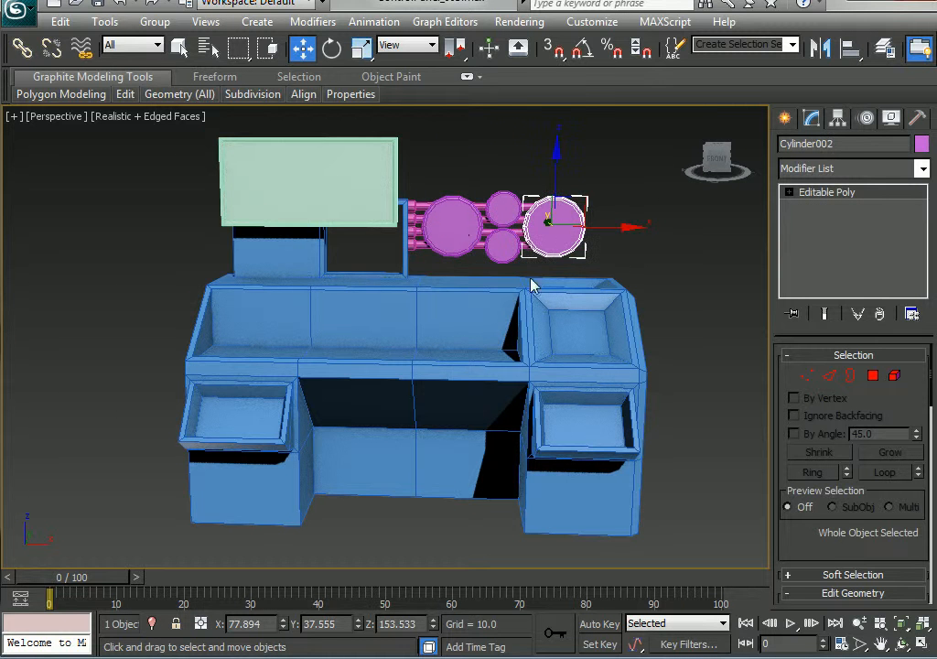
{"action": "left_click", "coordinate": [329, 194]}
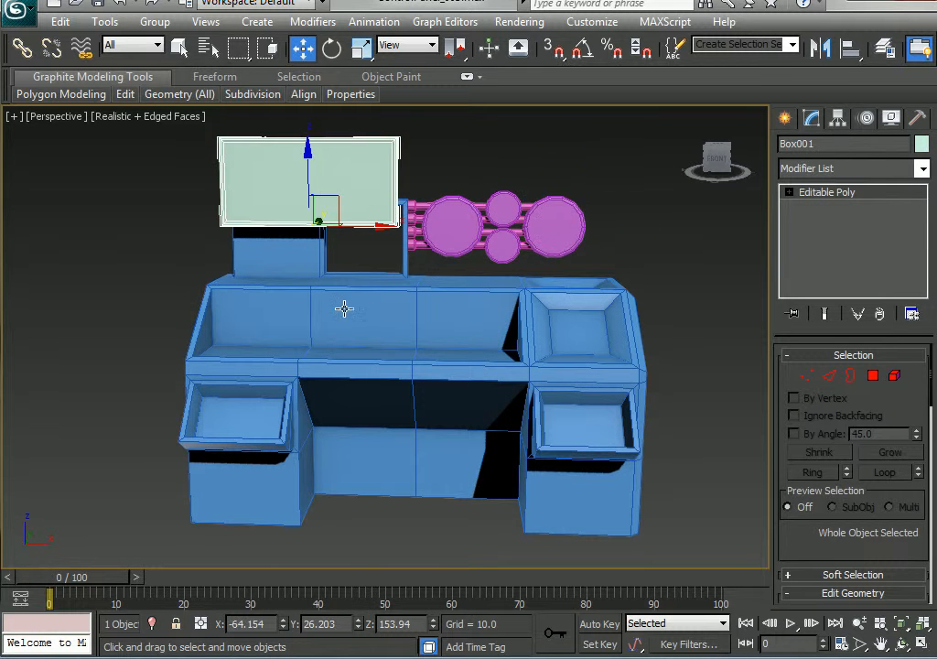
{"action": "middle_click_drag", "start_coordinate": [343, 309], "coordinate": [362, 391], "text": "alt"}
{"action": "scroll", "coordinate": [403, 371], "scroll_direction": "up", "scroll_amount": 3}
{"action": "scroll", "coordinate": [385, 423], "scroll_direction": "down", "scroll_amount": 4}
{"action": "scroll", "coordinate": [364, 379], "scroll_direction": "up", "scroll_amount": 4}
{"action": "scroll", "coordinate": [402, 431], "scroll_direction": "up", "scroll_amount": 5}
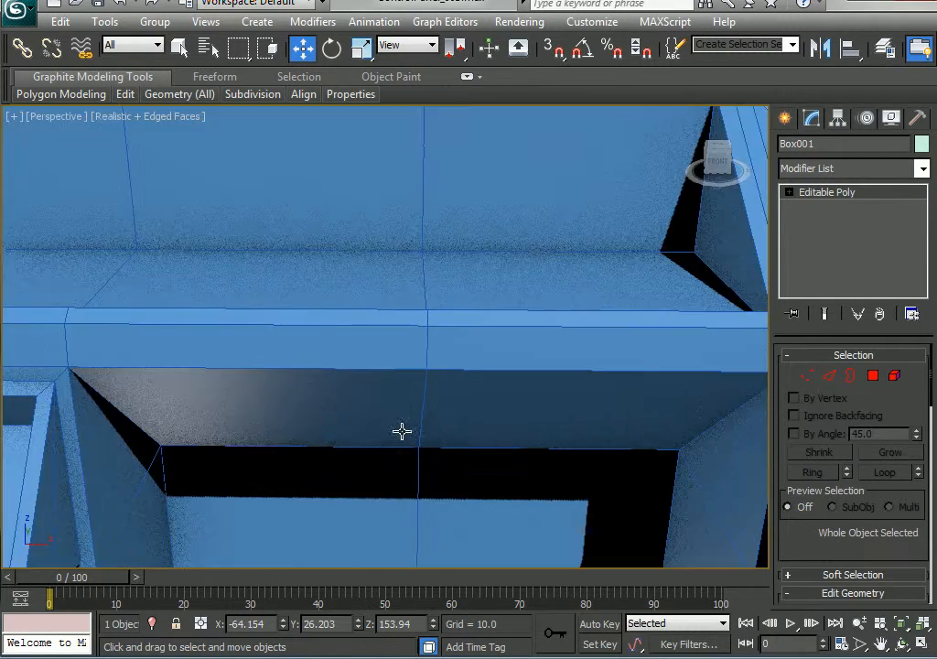
{"action": "scroll", "coordinate": [404, 390], "scroll_direction": "down", "scroll_amount": 5}
{"action": "middle_click_drag", "start_coordinate": [422, 431], "coordinate": [402, 458], "text": "alt"}
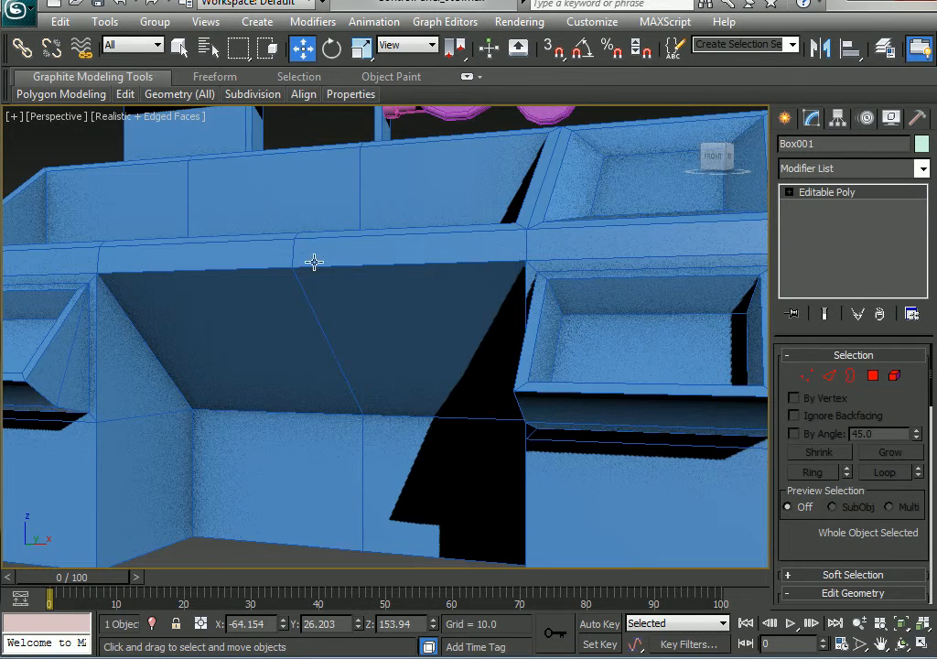
{"action": "scroll", "coordinate": [314, 262], "scroll_direction": "down", "scroll_amount": 4}
{"action": "middle_click_drag", "start_coordinate": [346, 280], "coordinate": [404, 399], "text": "alt"}
{"action": "scroll", "coordinate": [405, 402], "scroll_direction": "down", "scroll_amount": 3}
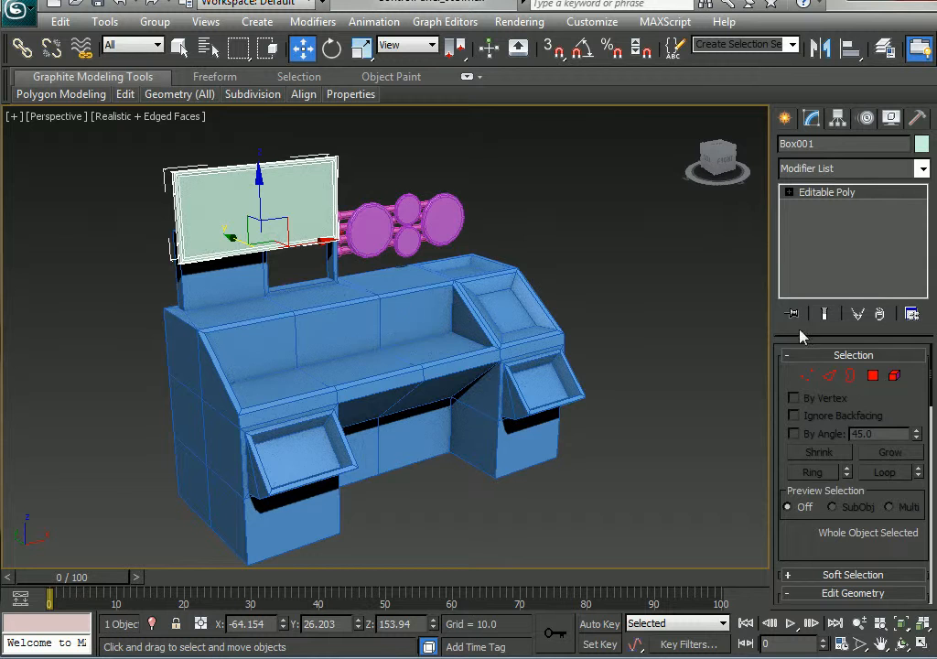
- Select the ControlPanel object's edge loop that runs down through the middle of the desk's shelf, front lip and knee space
{"action": "left_click", "coordinate": [388, 311]}
{"action": "scroll", "coordinate": [488, 382], "scroll_direction": "up", "scroll_amount": 4}
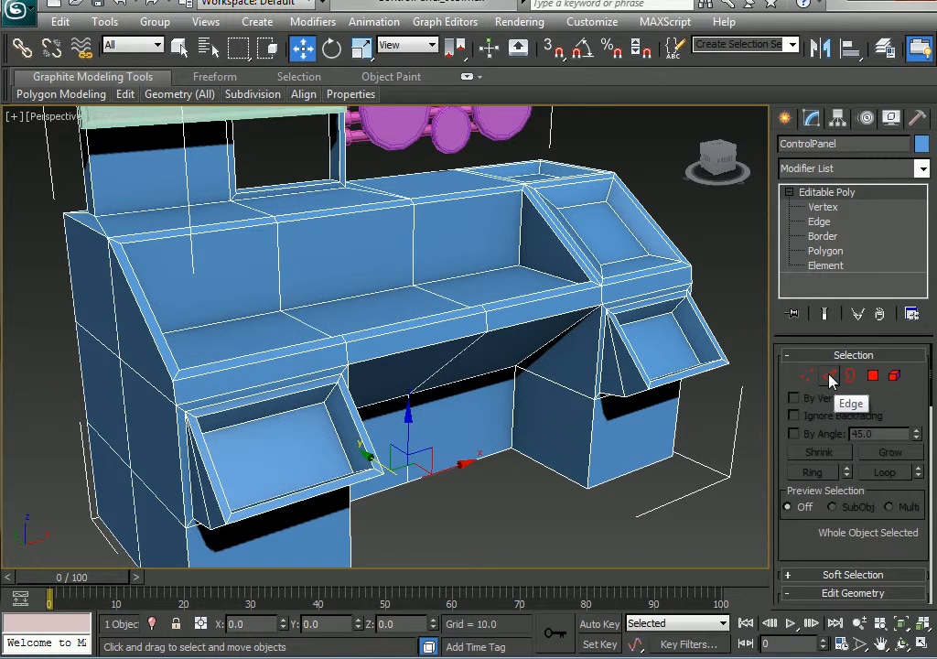
{"action": "left_click", "coordinate": [831, 376]}
{"action": "left_click", "coordinate": [450, 363]}
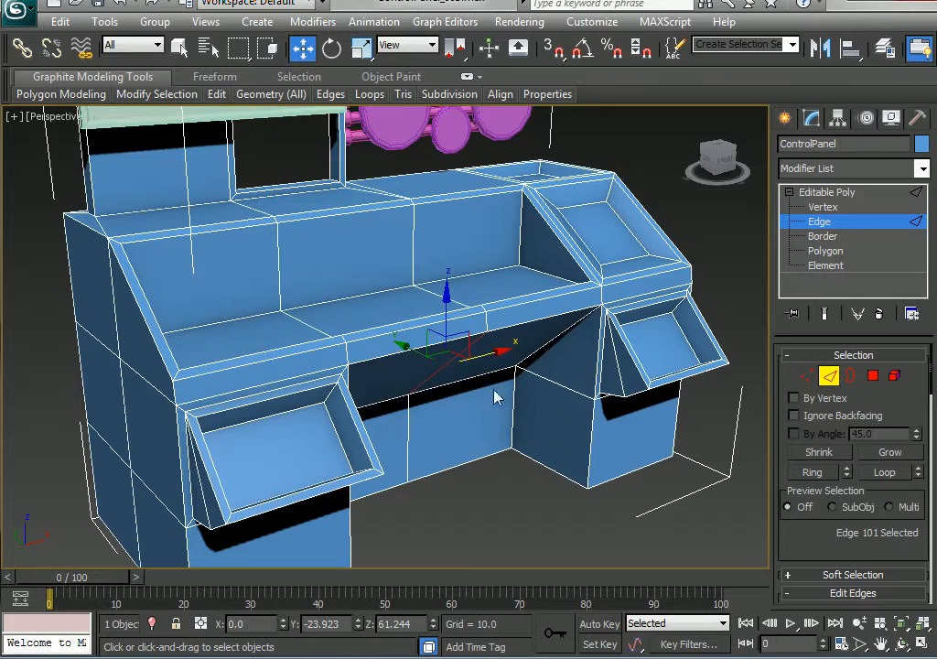
{"action": "left_click", "coordinate": [880, 472]}
{"action": "middle_click_drag", "start_coordinate": [765, 464], "coordinate": [496, 365], "text": "alt"}
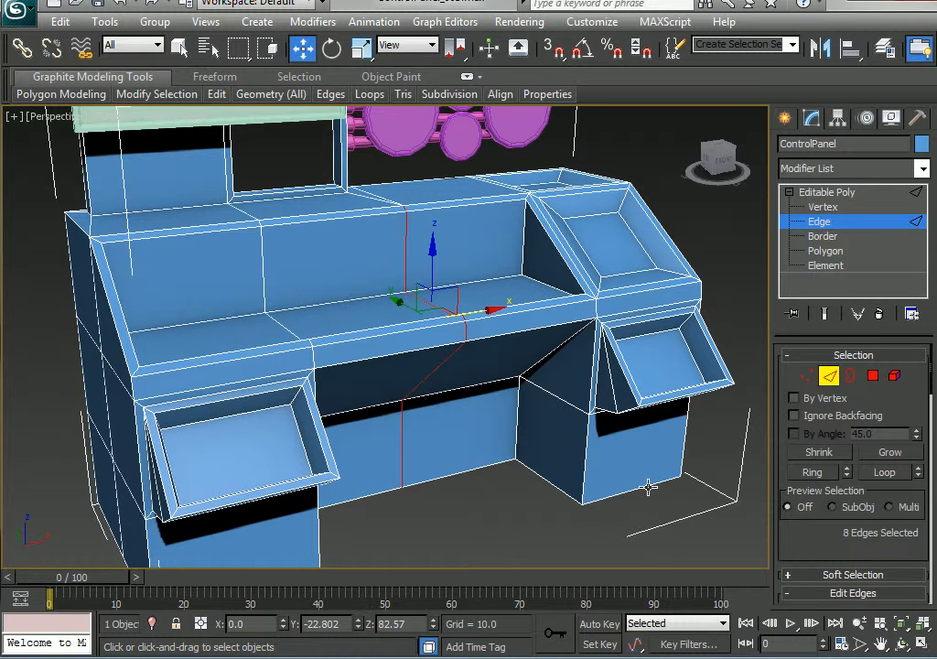
- Try deleting the selected middle edge loop outright, and undo the deletion
{"action": "key", "text": "Delete"}
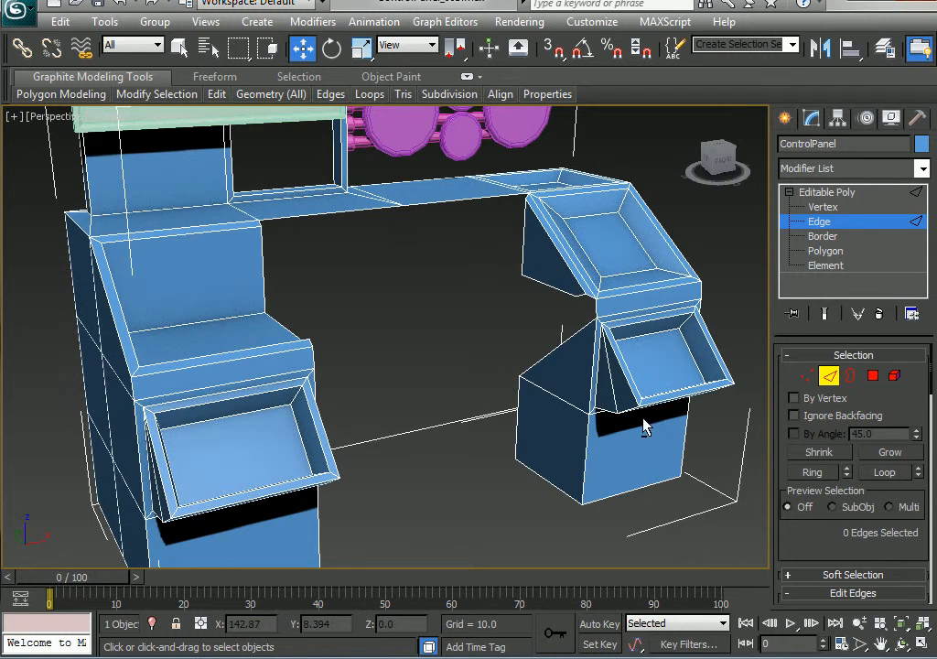
{"action": "mouse_move", "coordinate": [644, 424]}
{"action": "middle_mouse_down", "text": "alt"}
{"action": "mouse_move", "coordinate": [498, 390]}
{"action": "mouse_move", "coordinate": [632, 439]}
{"action": "middle_mouse_up", "text": "alt"}
{"action": "key", "text": "shift+z"}
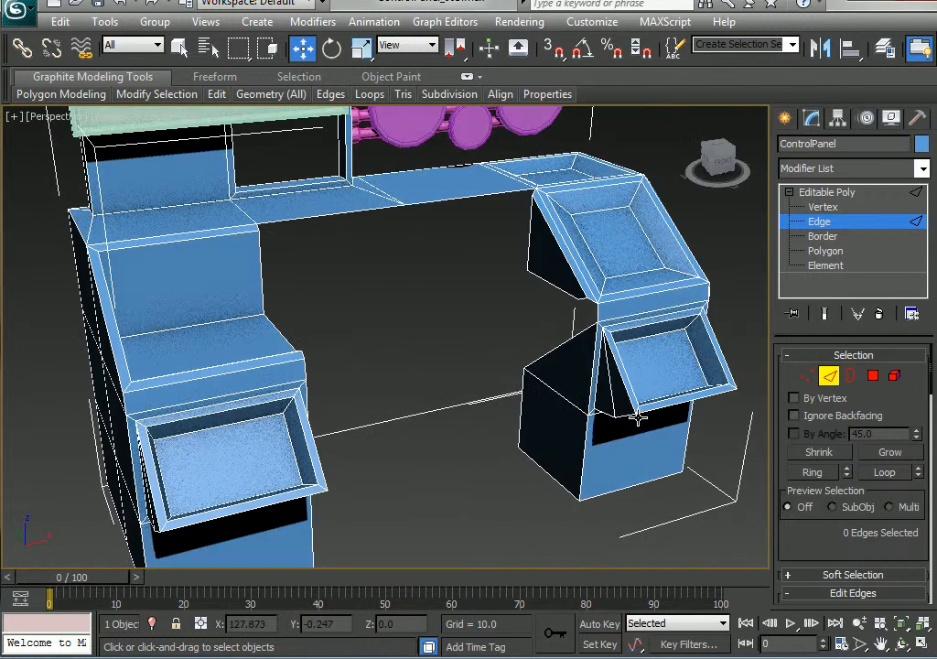
{"action": "key", "text": "ctrl+z"}
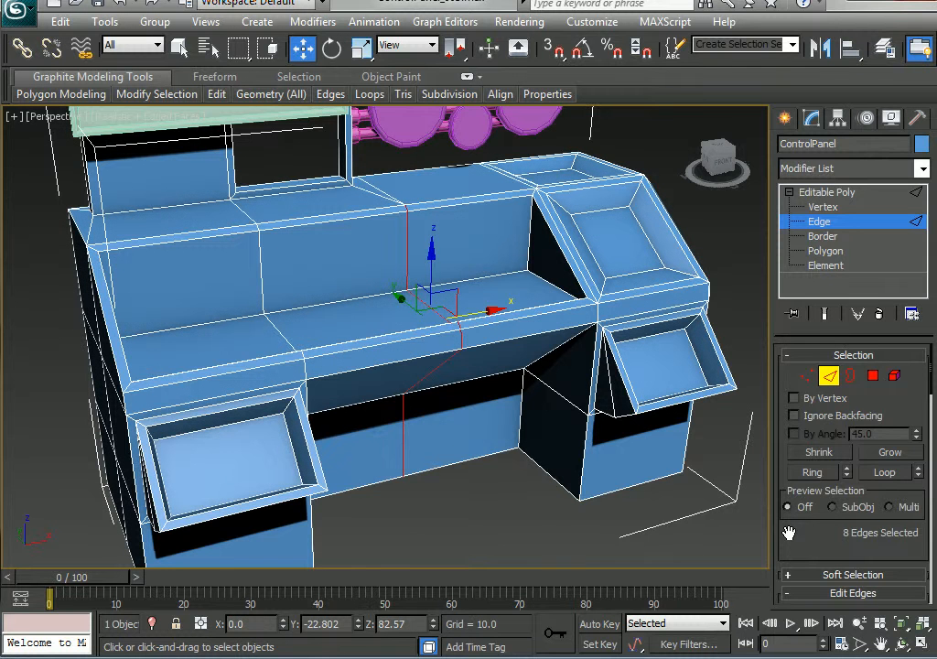
- Try the Remove command on the middle edge loop, inspect the vertices along it, and undo the removal
{"action": "left_click_drag", "start_coordinate": [795, 535], "coordinate": [820, 342]}
{"action": "left_click", "coordinate": [815, 438]}
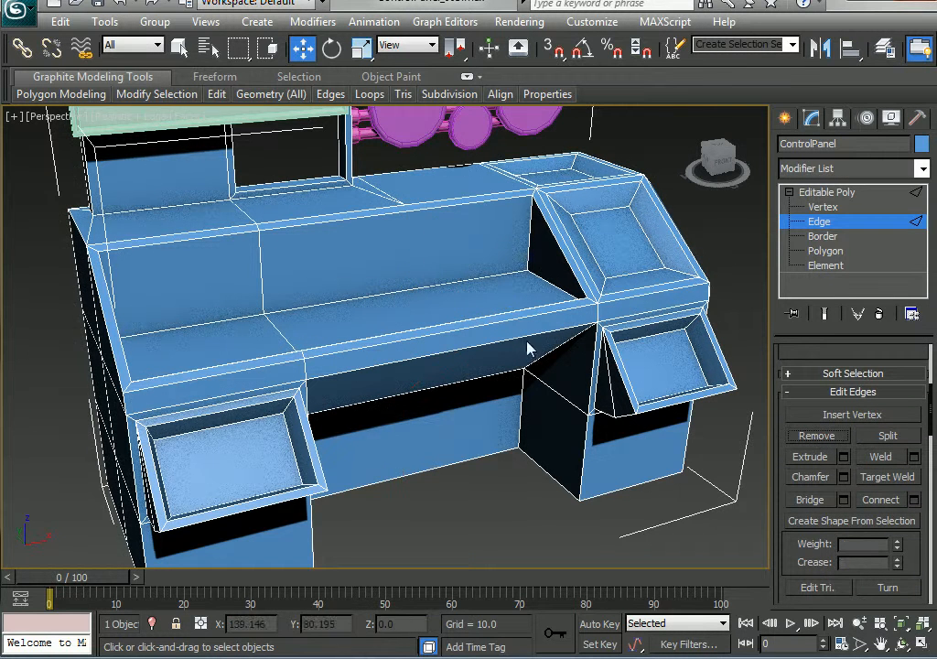
{"action": "key", "text": "1"}
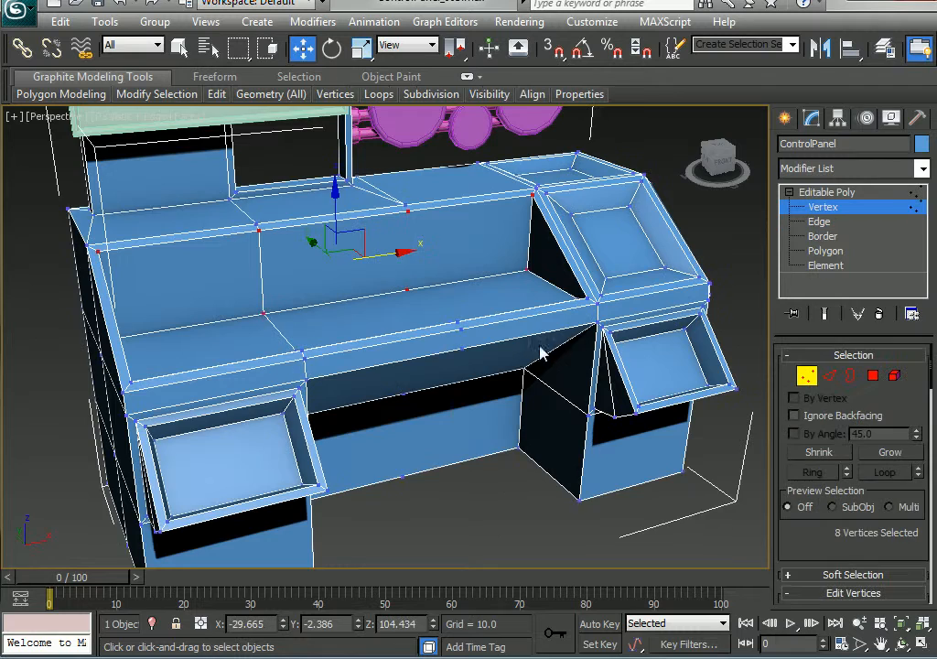
{"action": "scroll", "coordinate": [487, 360], "scroll_direction": "up", "scroll_amount": 5}
{"action": "scroll", "coordinate": [464, 368], "scroll_direction": "down", "scroll_amount": 2}
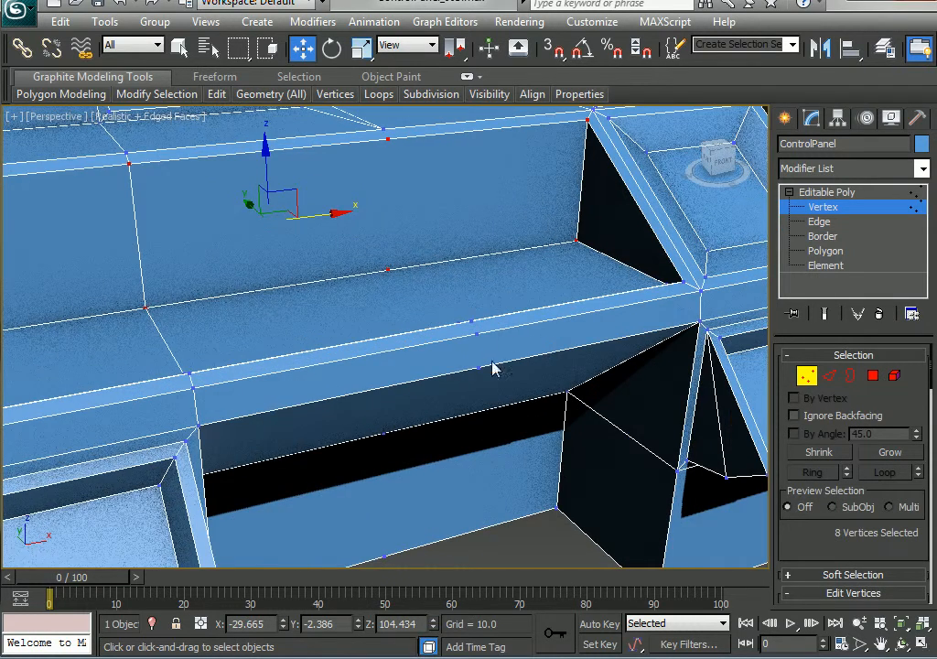
{"action": "left_click_drag", "start_coordinate": [456, 304], "coordinate": [514, 418]}
{"action": "mouse_move", "coordinate": [514, 418]}
{"action": "middle_mouse_down", "text": "alt"}
{"action": "mouse_move", "coordinate": [523, 385]}
{"action": "mouse_move", "coordinate": [584, 371]}
{"action": "mouse_move", "coordinate": [476, 385]}
{"action": "mouse_move", "coordinate": [506, 402]}
{"action": "middle_mouse_up", "text": "alt"}
{"action": "key", "text": "ctrl+z"}
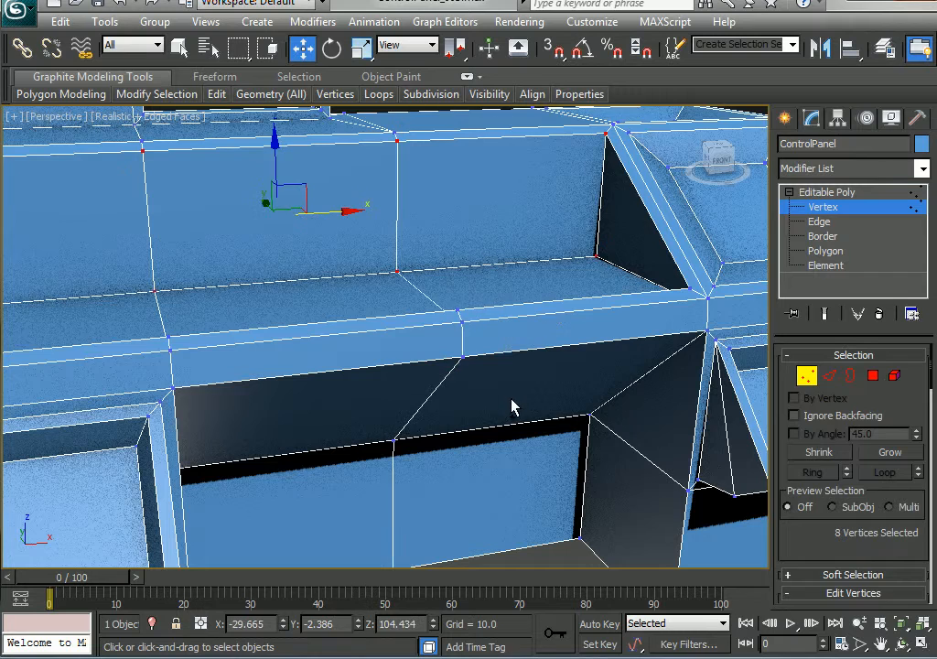
- Remove the middle edge loop together with its vertices, and check the result at vertex level
{"action": "left_click", "coordinate": [829, 376]}
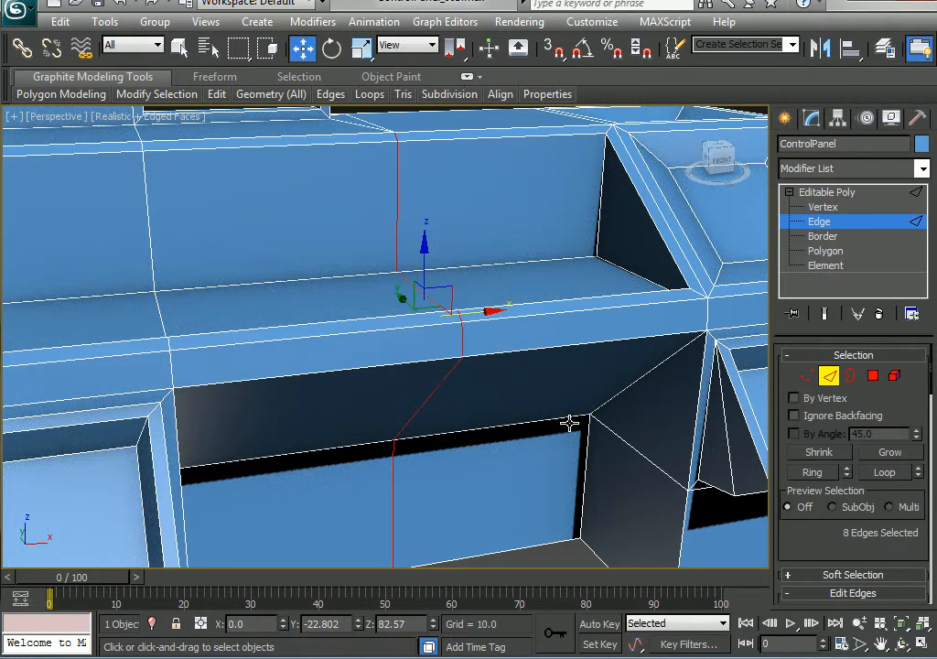
{"action": "scroll", "coordinate": [569, 424], "scroll_direction": "down", "scroll_amount": 5}
{"action": "middle_click_drag", "start_coordinate": [537, 421], "coordinate": [466, 357], "text": "alt"}
{"action": "key", "text": "alt"}
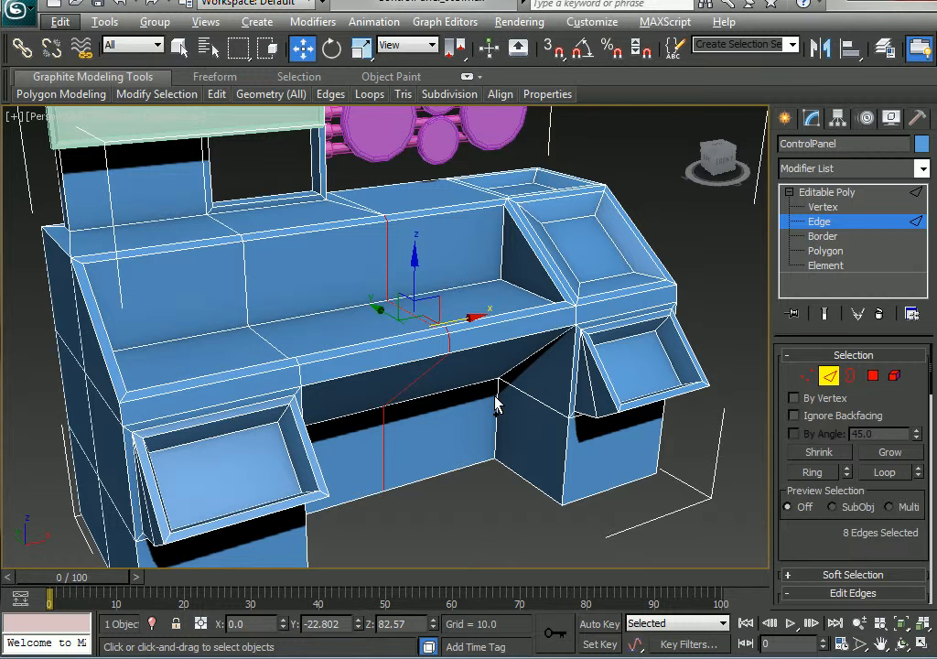
{"action": "key", "text": "ctrl+BackSpace"}
{"action": "key", "text": "1"}
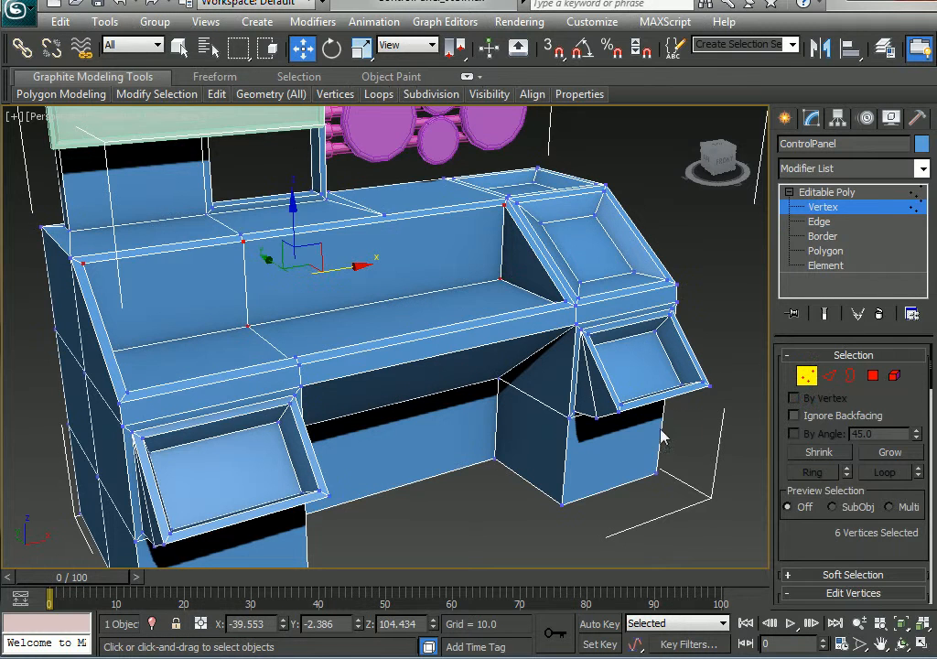
- Remove the three stray edges on the desk's top surface around the base of the screen frame's post
{"action": "middle_click_drag", "start_coordinate": [538, 432], "coordinate": [361, 300], "text": "alt"}
{"action": "scroll", "coordinate": [423, 320], "scroll_direction": "up", "scroll_amount": 8}
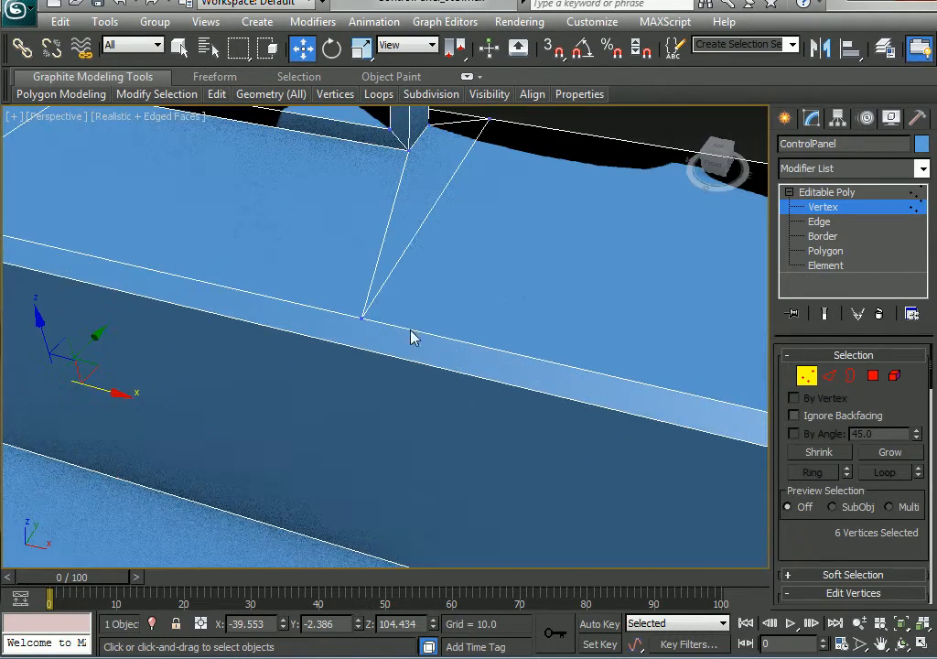
{"action": "scroll", "coordinate": [430, 274], "scroll_direction": "down", "scroll_amount": 5}
{"action": "scroll", "coordinate": [389, 318], "scroll_direction": "up", "scroll_amount": 5}
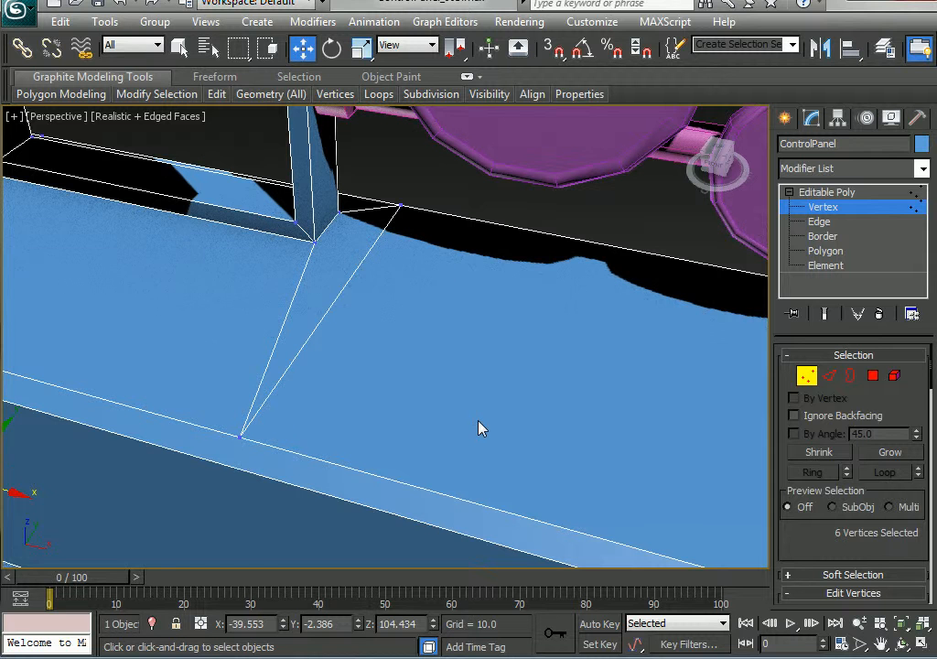
{"action": "key", "text": "2"}
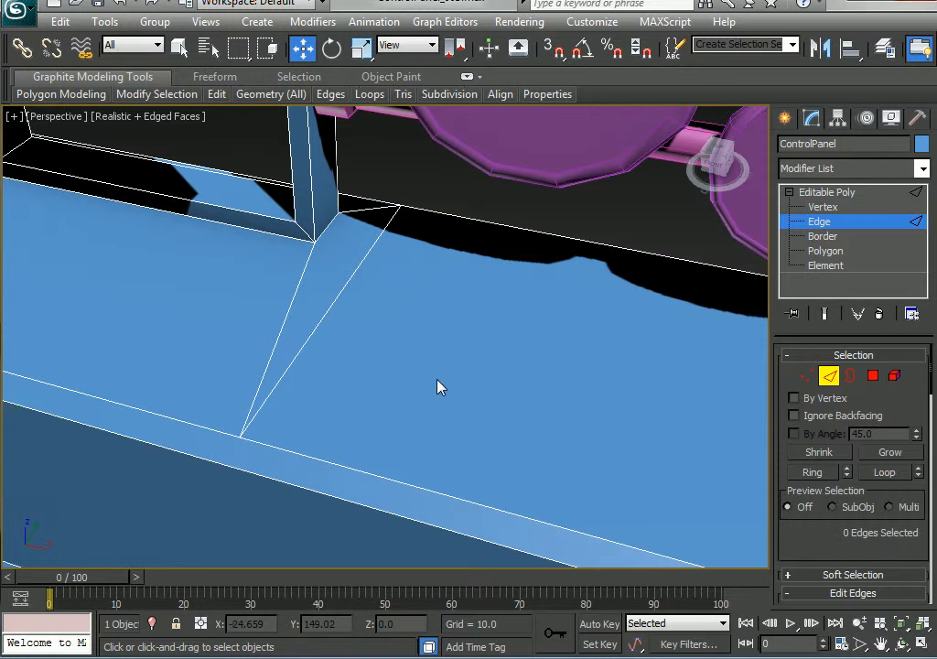
{"action": "left_click", "coordinate": [368, 208]}
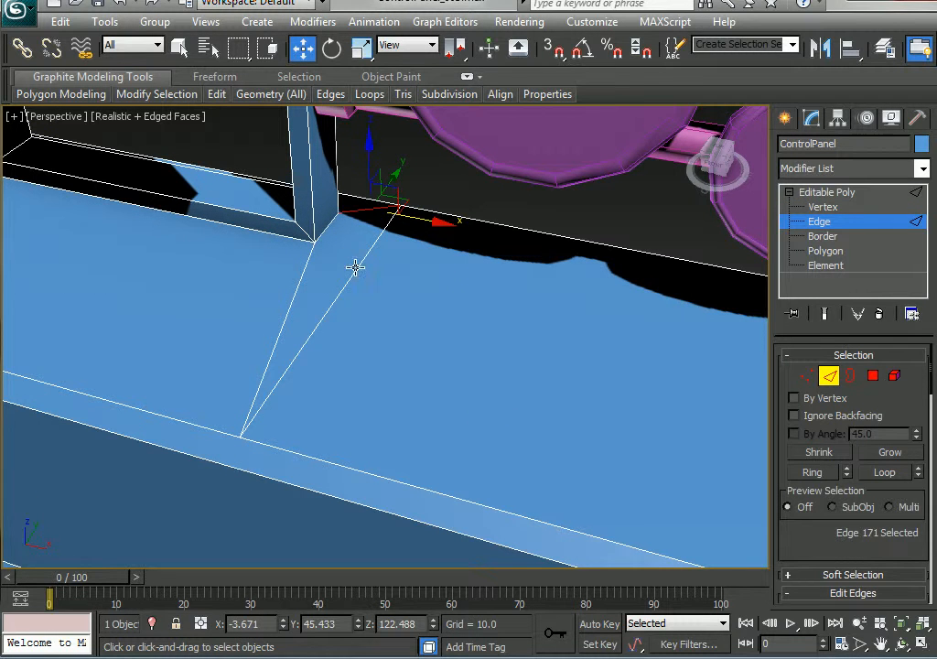
{"action": "left_click", "coordinate": [357, 266], "text": "ctrl"}
{"action": "left_click", "coordinate": [295, 299], "text": "ctrl"}
{"action": "middle_click_drag", "start_coordinate": [454, 372], "coordinate": [446, 345], "text": "alt"}
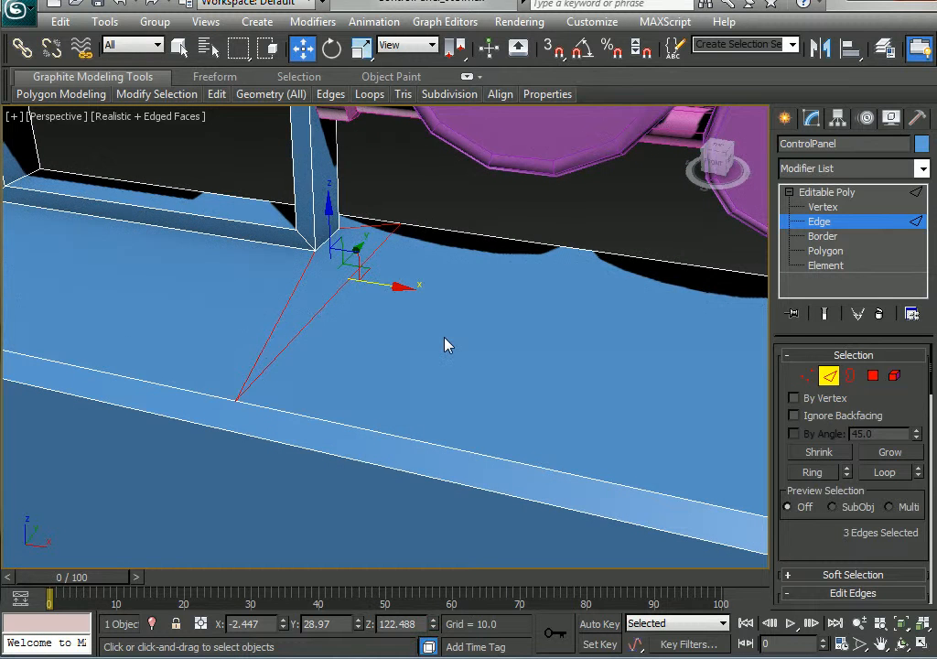
{"action": "key", "text": "BackSpace"}
{"action": "scroll", "coordinate": [452, 353], "scroll_direction": "down", "scroll_amount": 3}
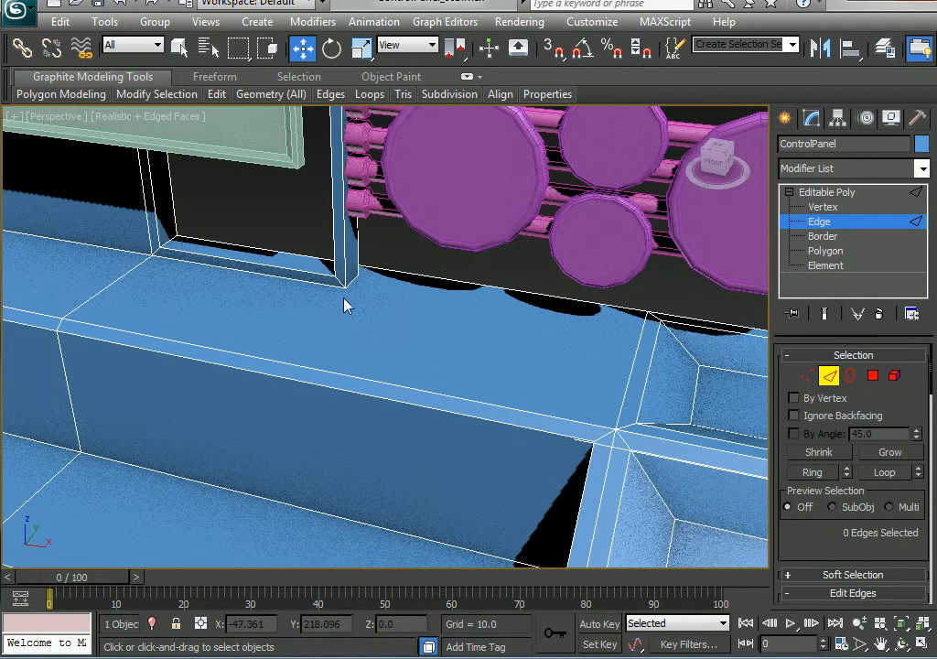
- Cut an edge across the desk top from the frame post's front base corner to the front corner vertex beside the angled tray
{"action": "middle_click_drag", "start_coordinate": [397, 360], "coordinate": [372, 356], "text": "alt"}
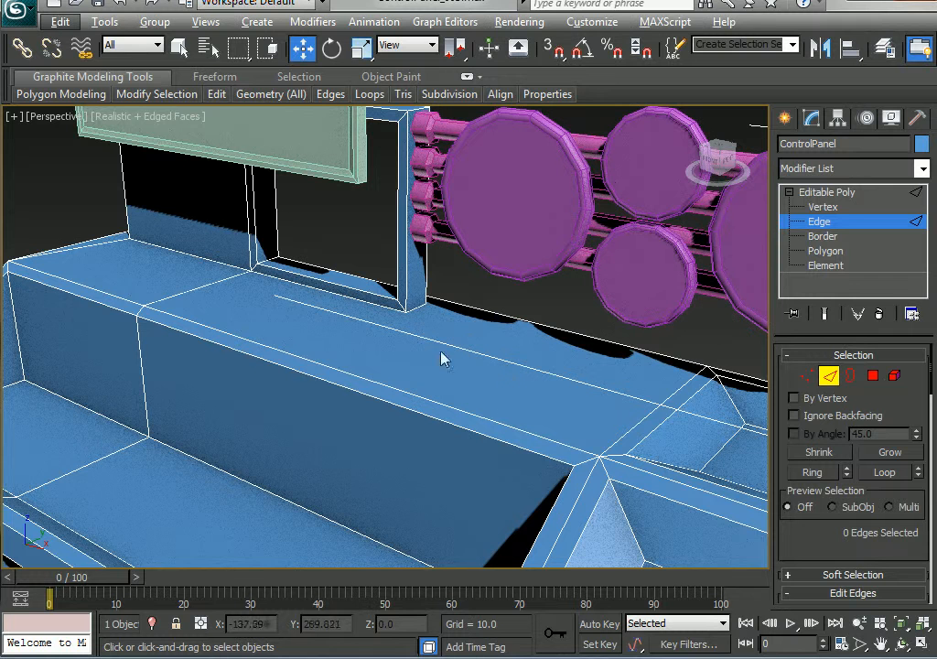
{"action": "left_click", "coordinate": [804, 376]}
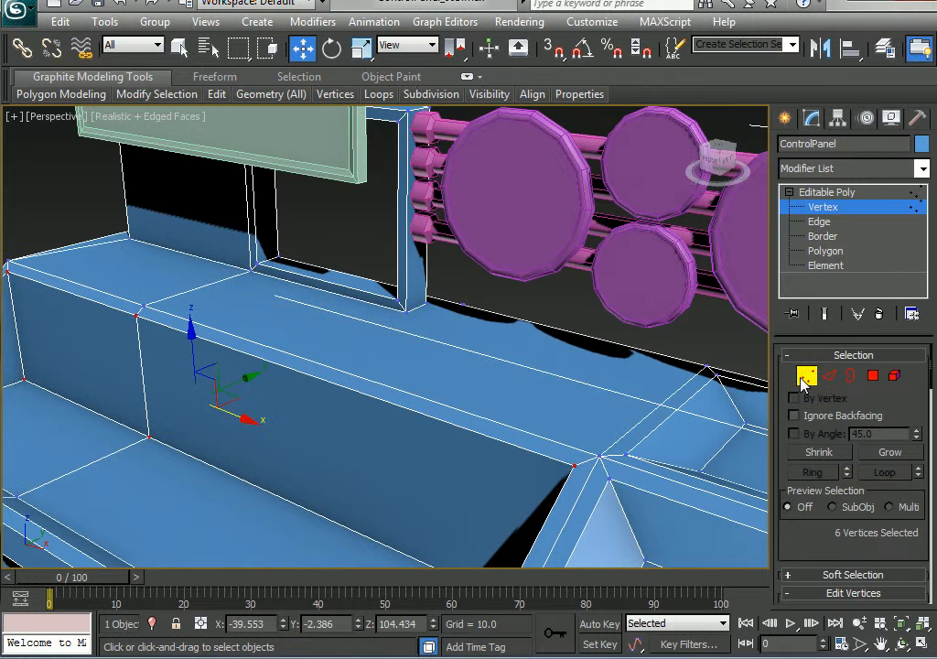
{"action": "left_click_drag", "start_coordinate": [796, 545], "coordinate": [798, 162]}
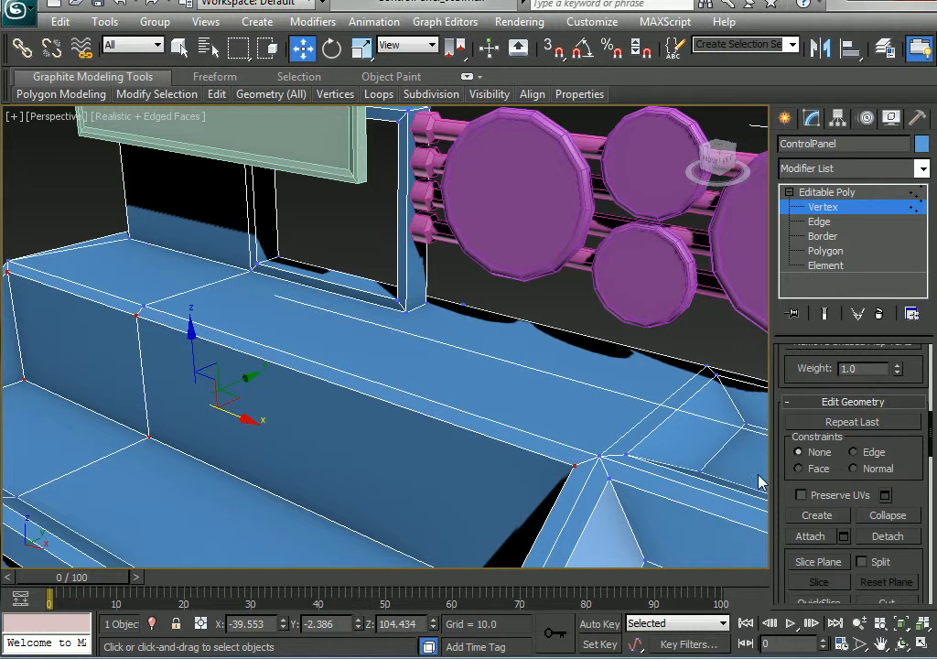
{"action": "left_click_drag", "start_coordinate": [785, 491], "coordinate": [782, 373]}
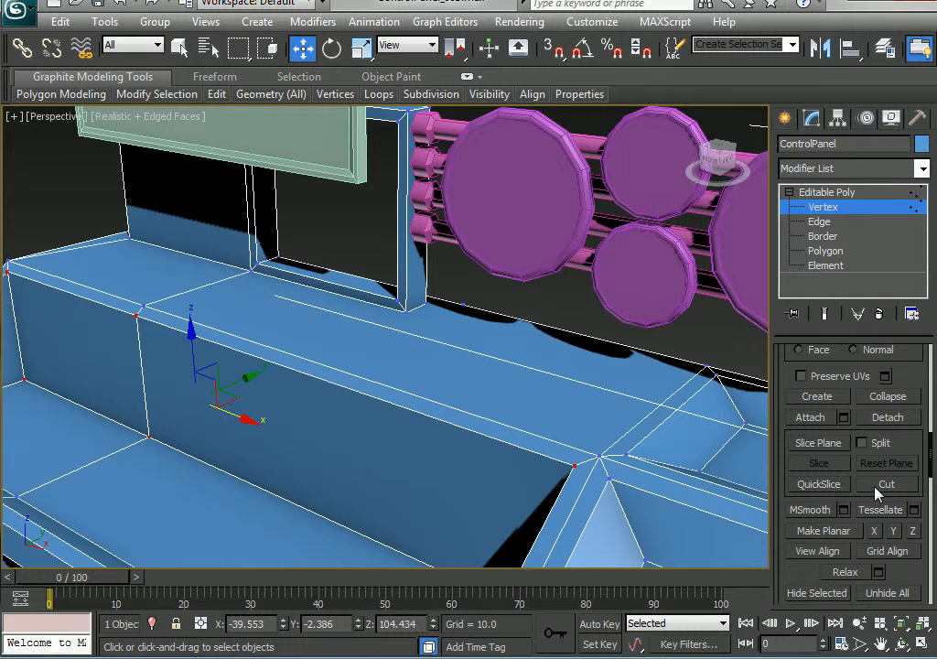
{"action": "left_click", "coordinate": [878, 489]}
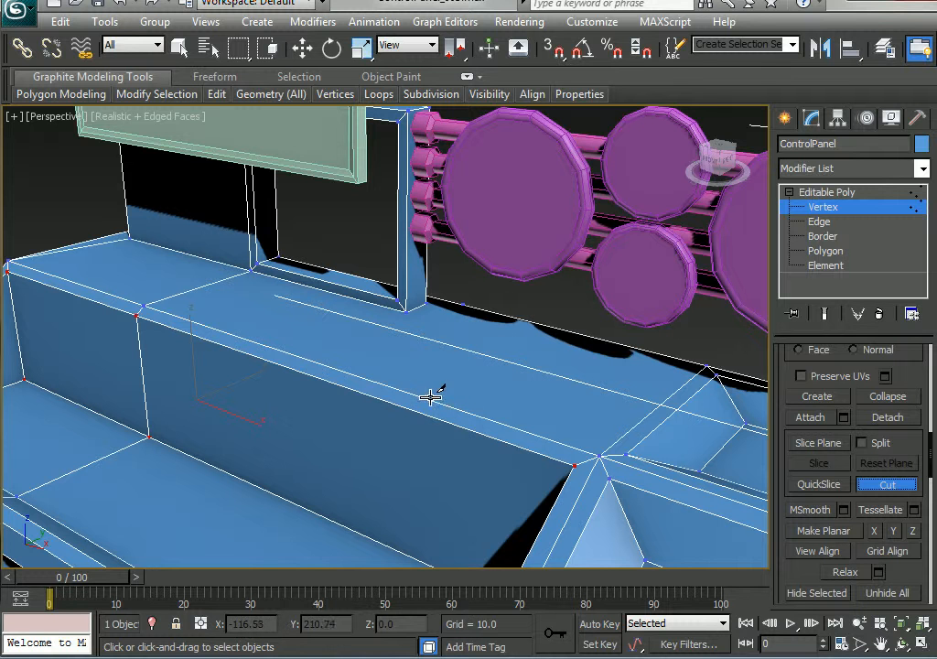
{"action": "left_click", "coordinate": [407, 312]}
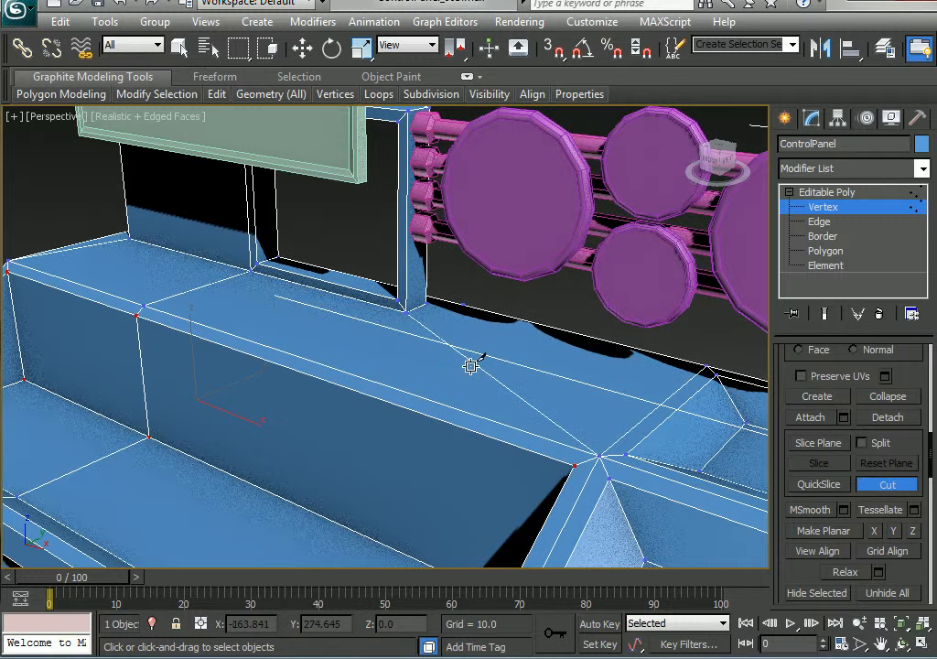
{"action": "left_click", "coordinate": [597, 455]}
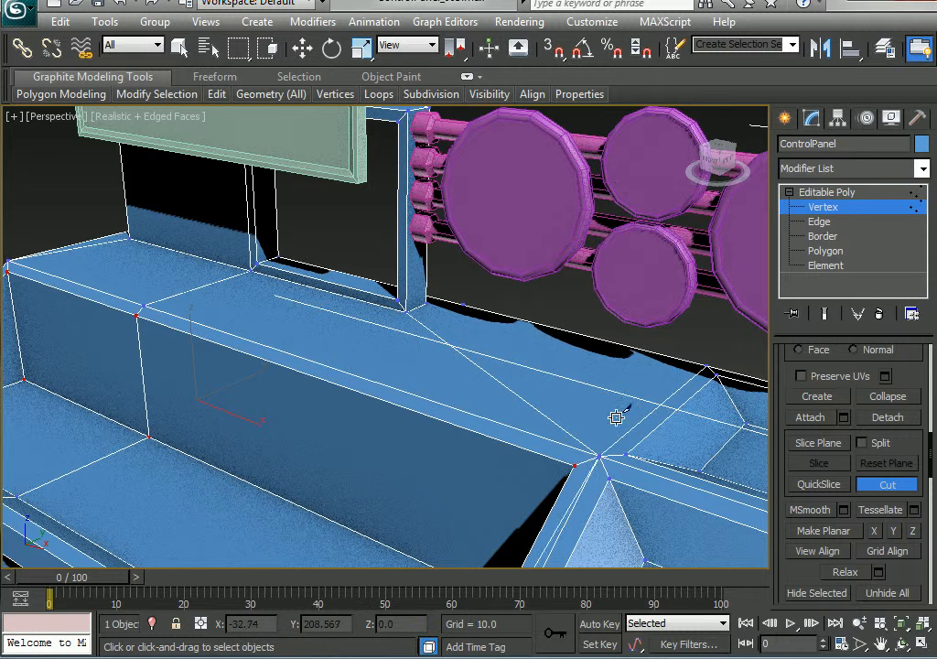
- Cut another edge from the frame post's rear base corner to the tray section's vertex on the desk's back edge
{"action": "middle_click_drag", "start_coordinate": [591, 383], "coordinate": [377, 368], "text": "alt"}
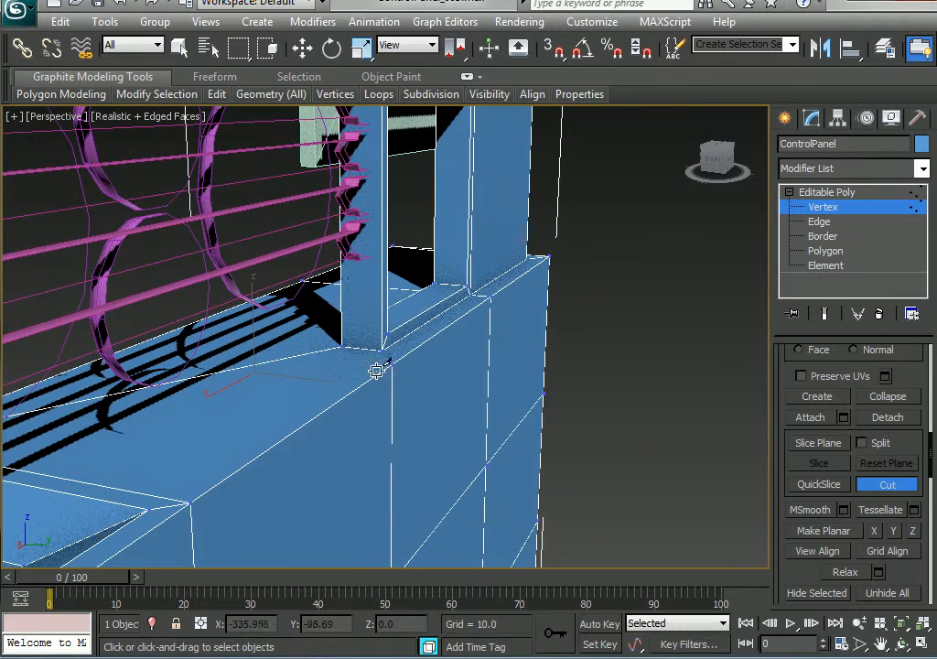
{"action": "left_click", "coordinate": [189, 502]}
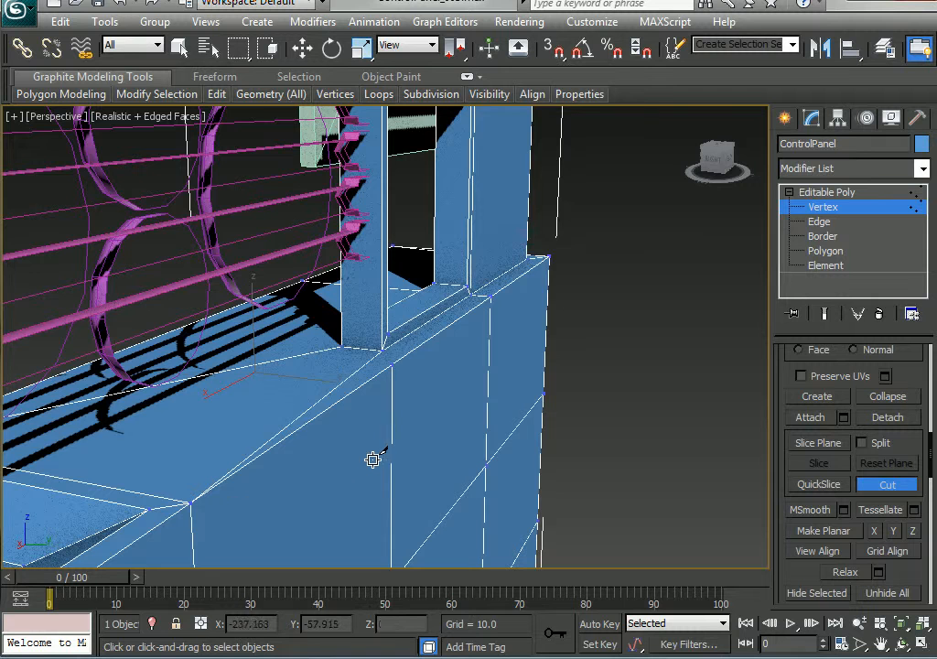
{"action": "middle_click_drag", "start_coordinate": [265, 438], "coordinate": [379, 371], "text": "alt"}
{"action": "scroll", "coordinate": [379, 368], "scroll_direction": "down", "scroll_amount": 5}
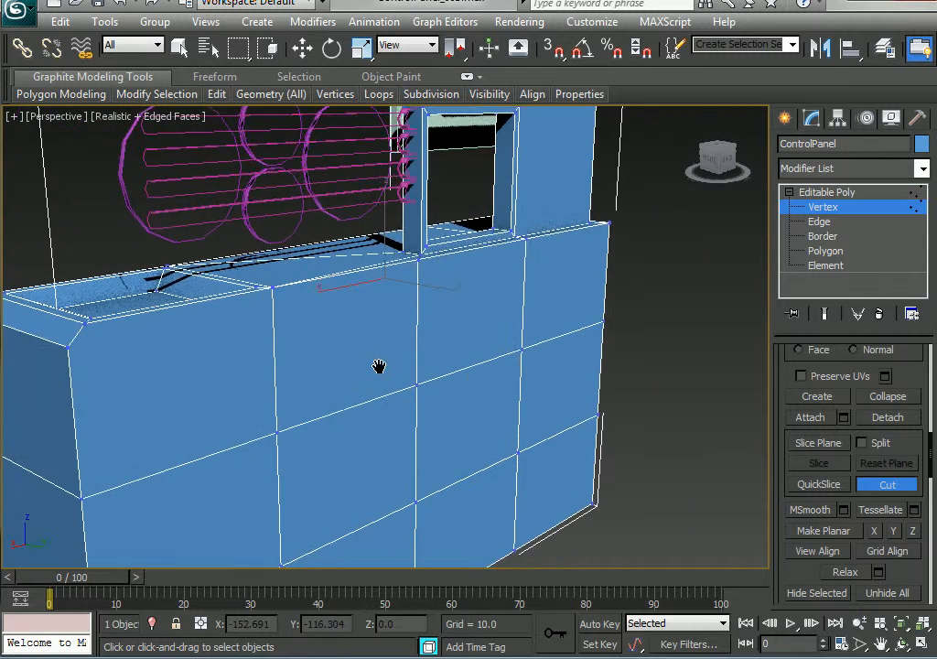
{"action": "scroll", "coordinate": [383, 341], "scroll_direction": "up", "scroll_amount": 3}
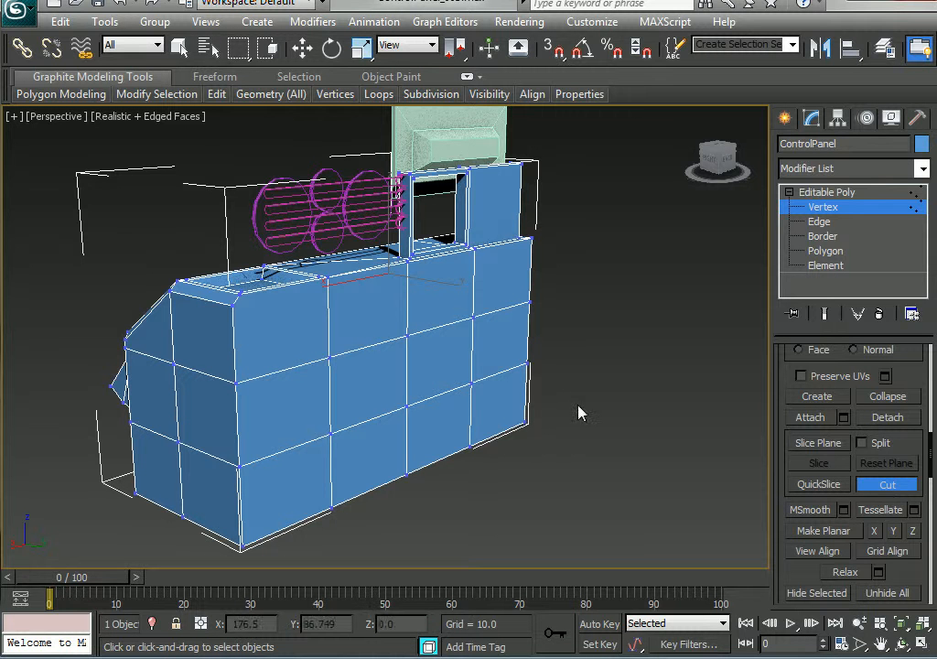
- Remove the three stacked vertical edges on the desk's back face beneath the screen frame's post
{"action": "key", "text": "w"}
{"action": "key", "text": "2"}
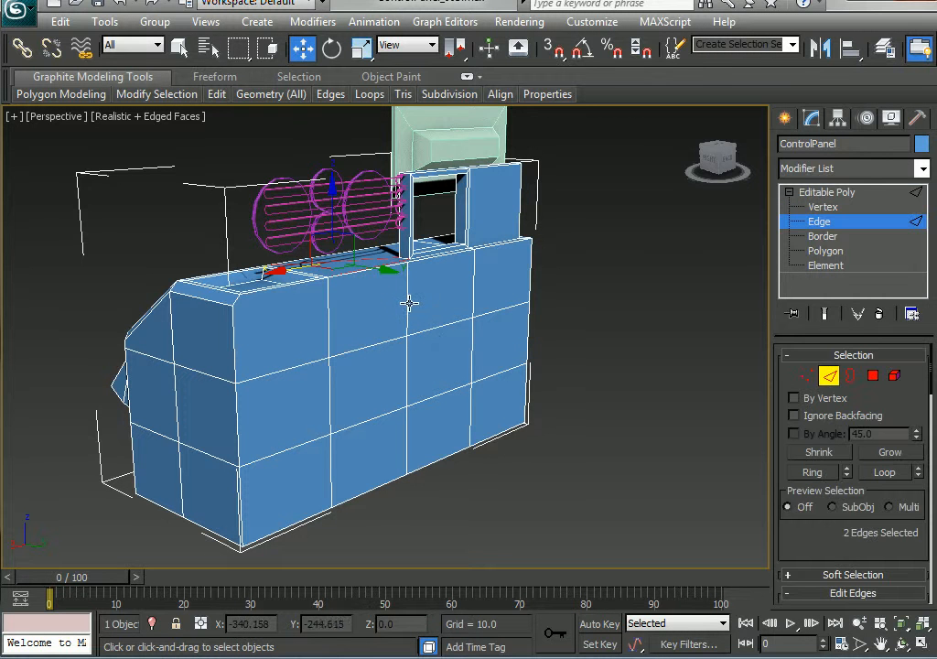
{"action": "left_click", "coordinate": [408, 302]}
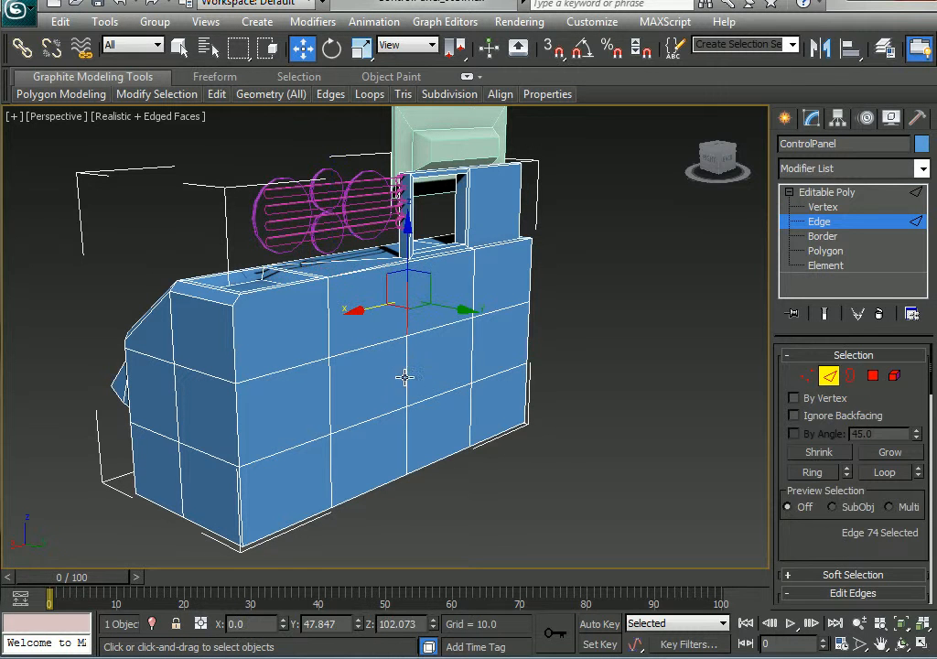
{"action": "left_click", "coordinate": [405, 377], "text": "ctrl"}
{"action": "left_click", "coordinate": [408, 428], "text": "ctrl"}
{"action": "left_click", "coordinate": [429, 454]}
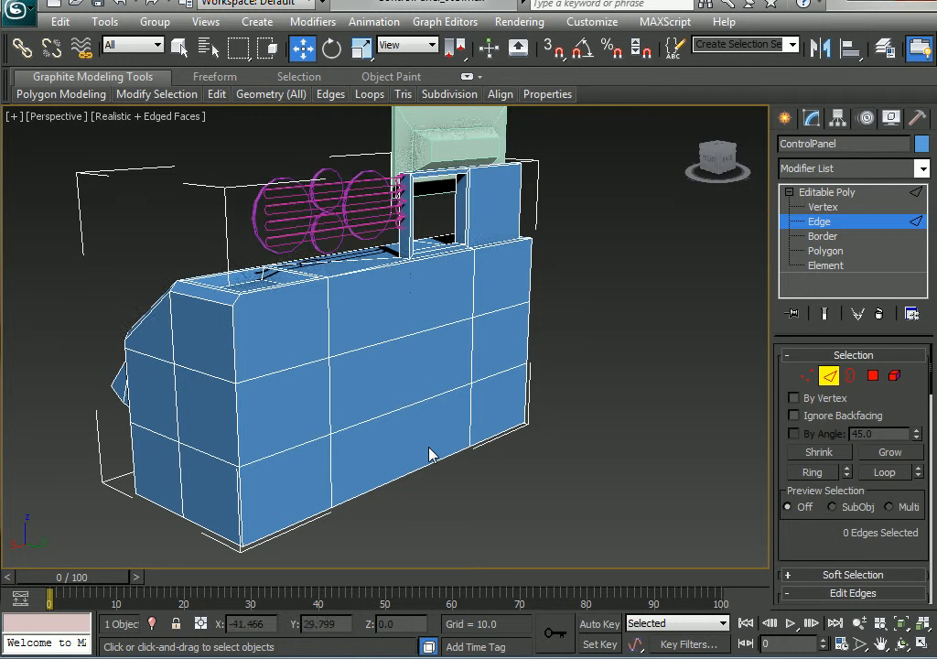
- Narrow the desk by shifting all vertices of its right-hand tray section inward along X in the front view
{"action": "middle_click_drag", "start_coordinate": [408, 298], "coordinate": [653, 303], "text": "alt"}
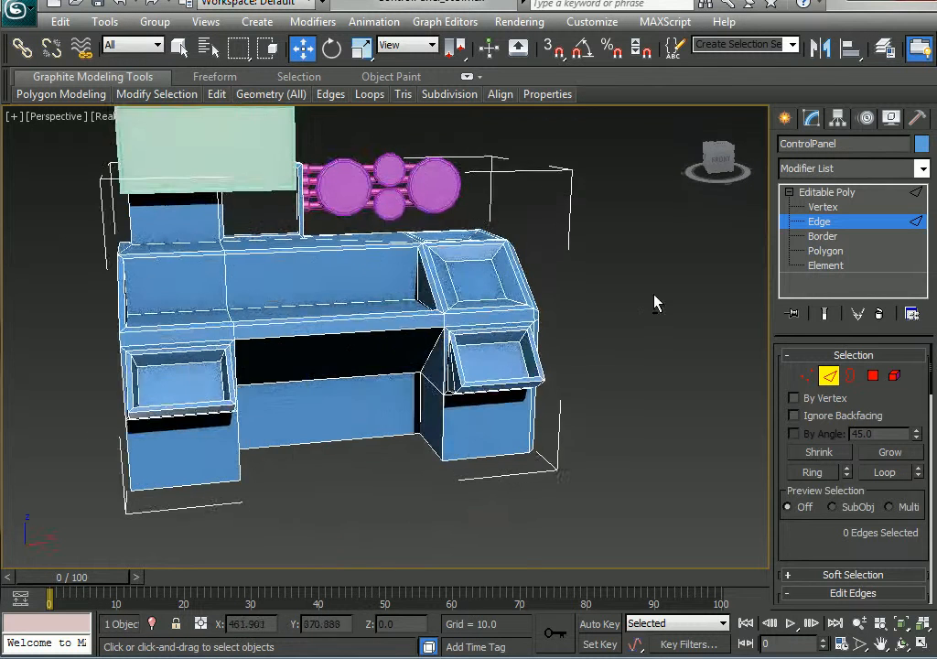
{"action": "key", "text": "alt+w"}
{"action": "middle_click", "coordinate": [642, 187]}
{"action": "scroll", "coordinate": [641, 187], "scroll_direction": "down", "scroll_amount": 5}
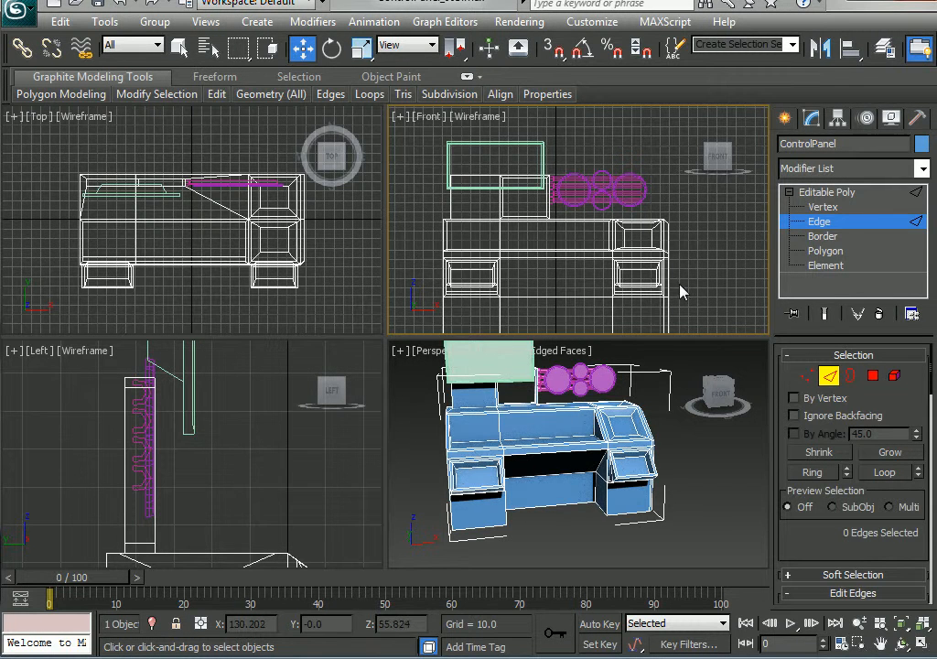
{"action": "middle_click_drag", "start_coordinate": [680, 292], "coordinate": [669, 255]}
{"action": "key", "text": "1"}
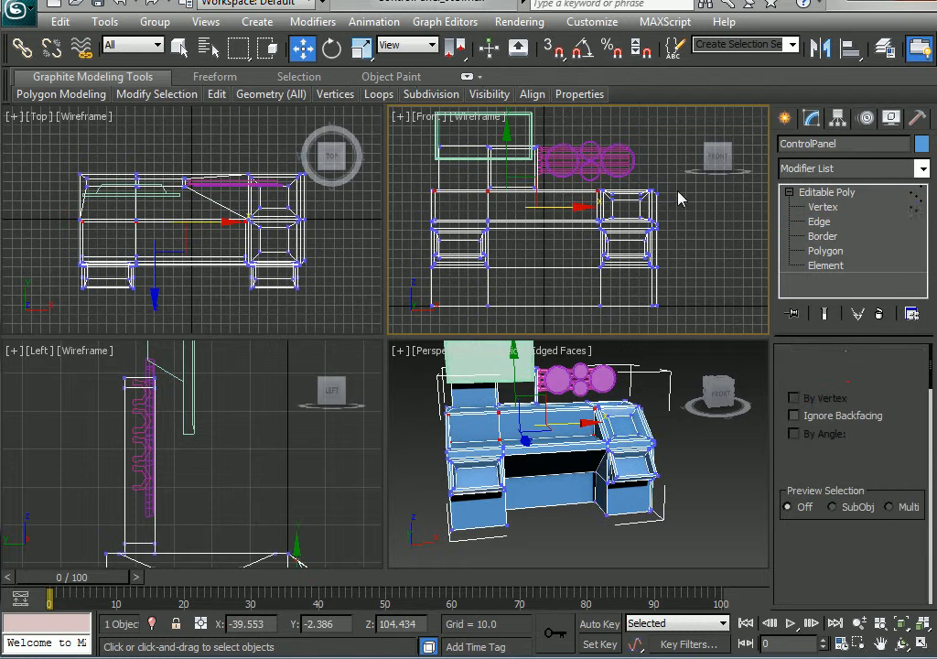
{"action": "left_click_drag", "start_coordinate": [589, 181], "coordinate": [666, 316]}
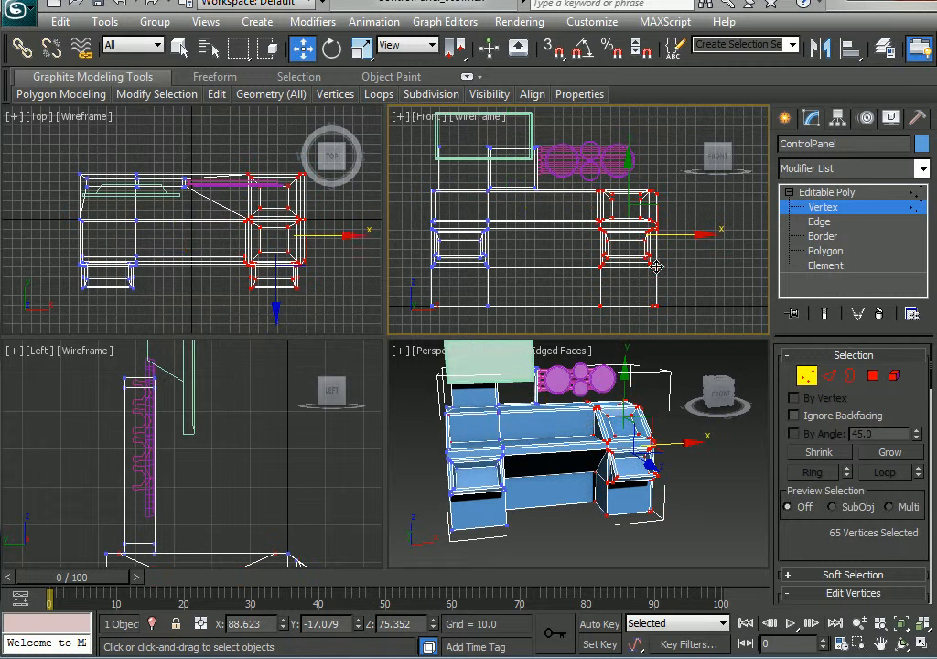
{"action": "left_click_drag", "start_coordinate": [689, 234], "coordinate": [665, 240]}
{"action": "left_click", "coordinate": [634, 427]}
- Inspect the narrowed desk from the front and side, and leave vertex-level editing
{"action": "key", "text": "alt+w"}
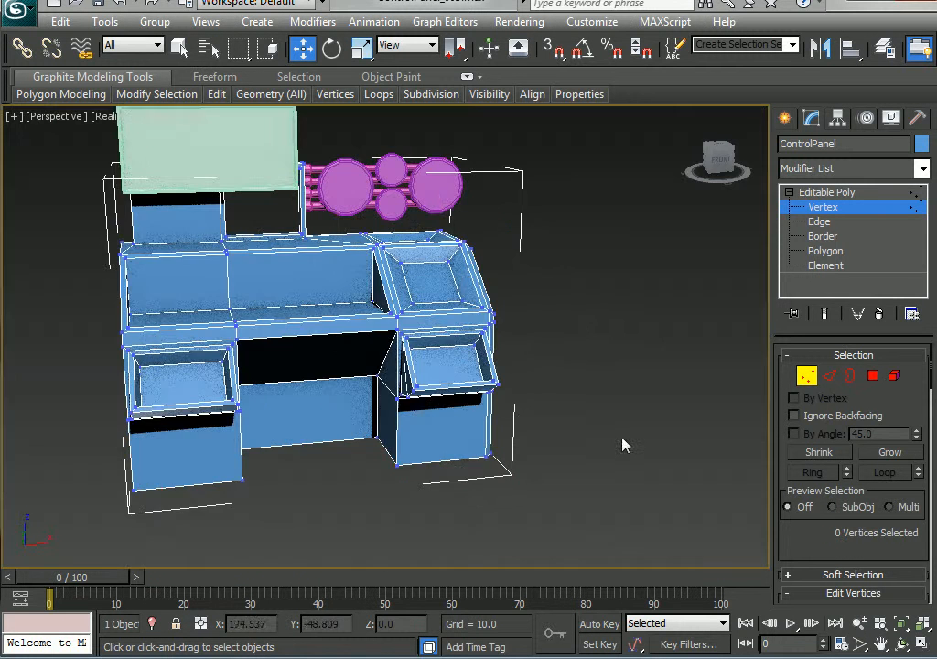
{"action": "middle_click_drag", "start_coordinate": [573, 324], "coordinate": [513, 335]}
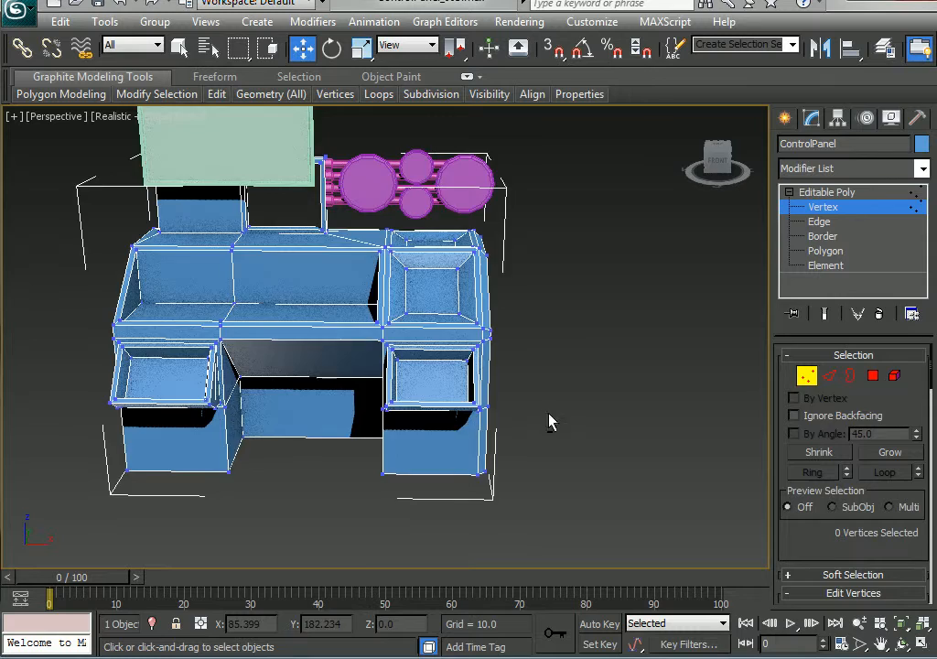
{"action": "mouse_move", "coordinate": [550, 422]}
{"action": "middle_mouse_down", "text": "alt"}
{"action": "mouse_move", "coordinate": [410, 421]}
{"action": "mouse_move", "coordinate": [462, 410]}
{"action": "mouse_move", "coordinate": [398, 420]}
{"action": "mouse_move", "coordinate": [557, 431]}
{"action": "middle_mouse_up", "text": "alt"}
{"action": "scroll", "coordinate": [464, 359], "scroll_direction": "up", "scroll_amount": 3}
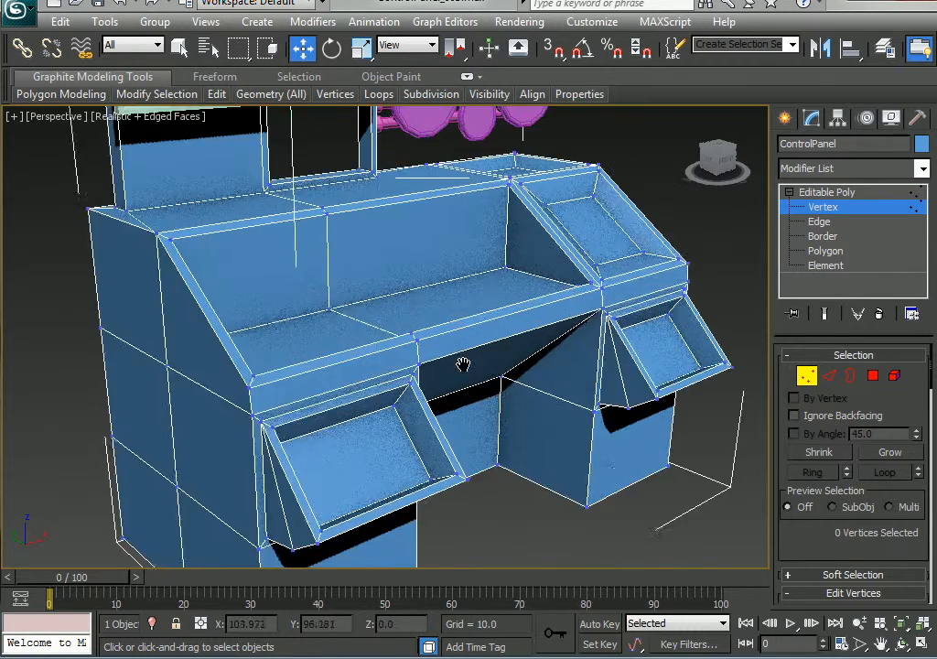
{"action": "scroll", "coordinate": [469, 441], "scroll_direction": "down", "scroll_amount": 4}
{"action": "middle_click_drag", "start_coordinate": [466, 443], "coordinate": [463, 447]}
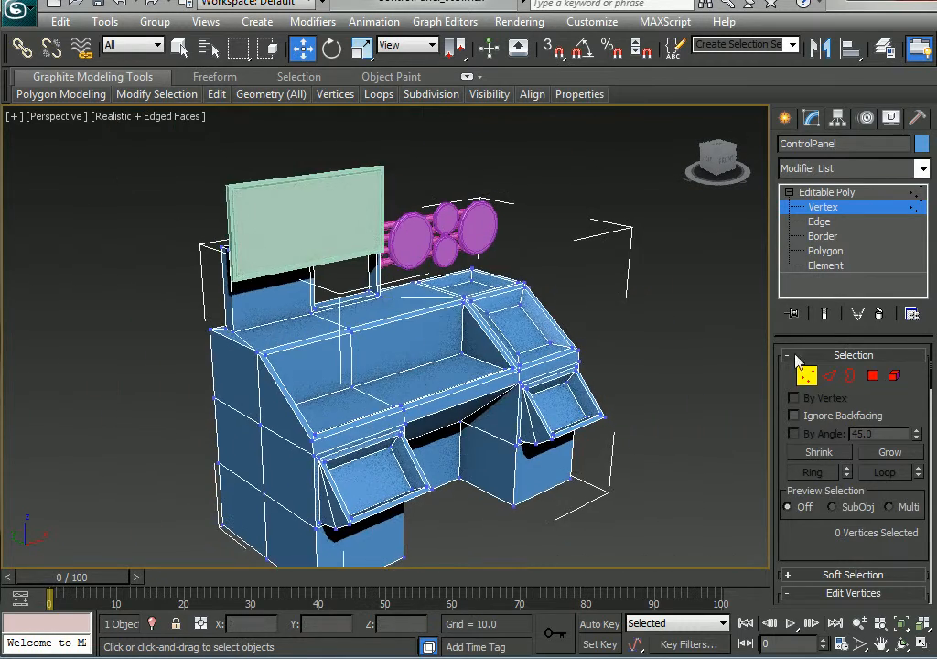
{"action": "left_click", "coordinate": [806, 376]}
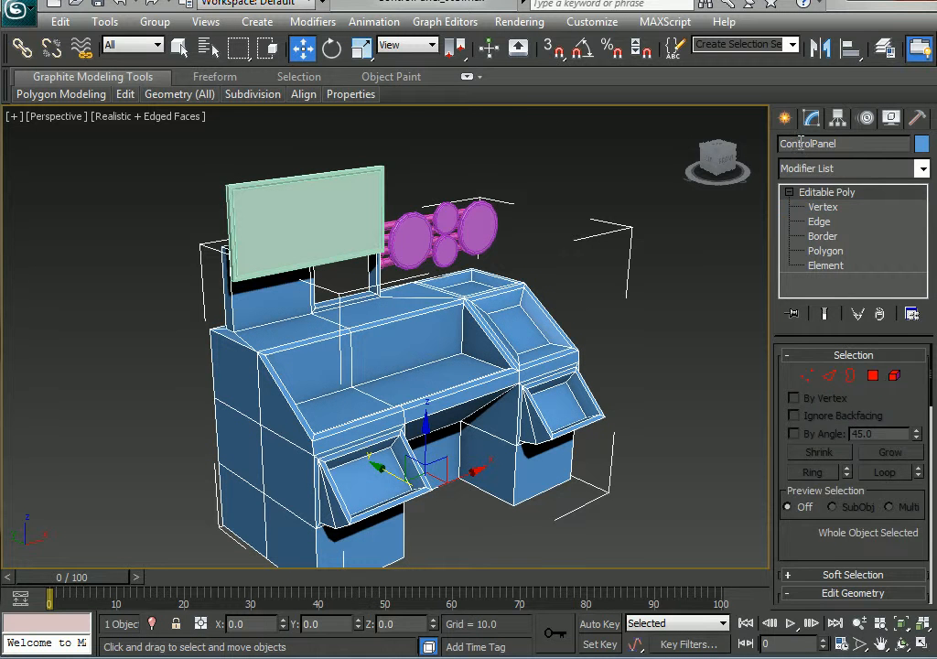
{"action": "left_click", "coordinate": [785, 117]}
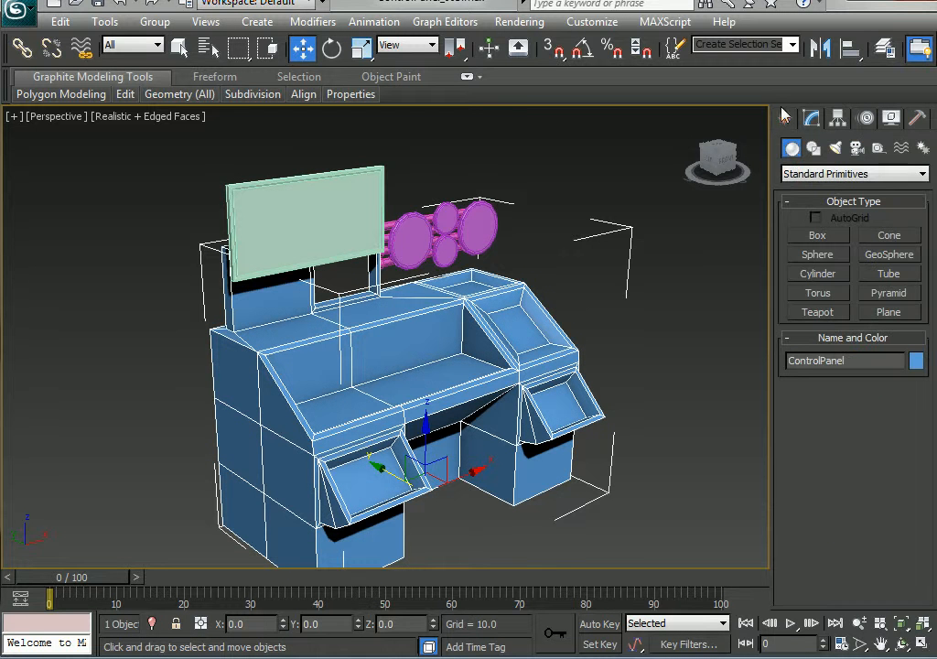
- Clone one horizontal pipe behind the round gauges as a single Copy rotated -90 degrees about Y, using angle snap
{"action": "left_click", "coordinate": [390, 222]}
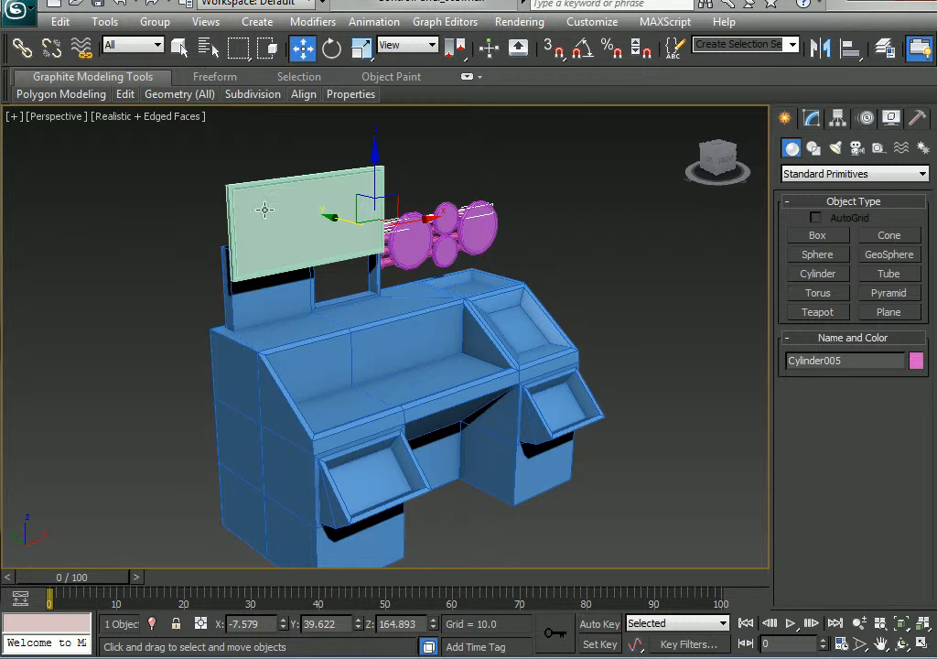
{"action": "left_click", "coordinate": [584, 51]}
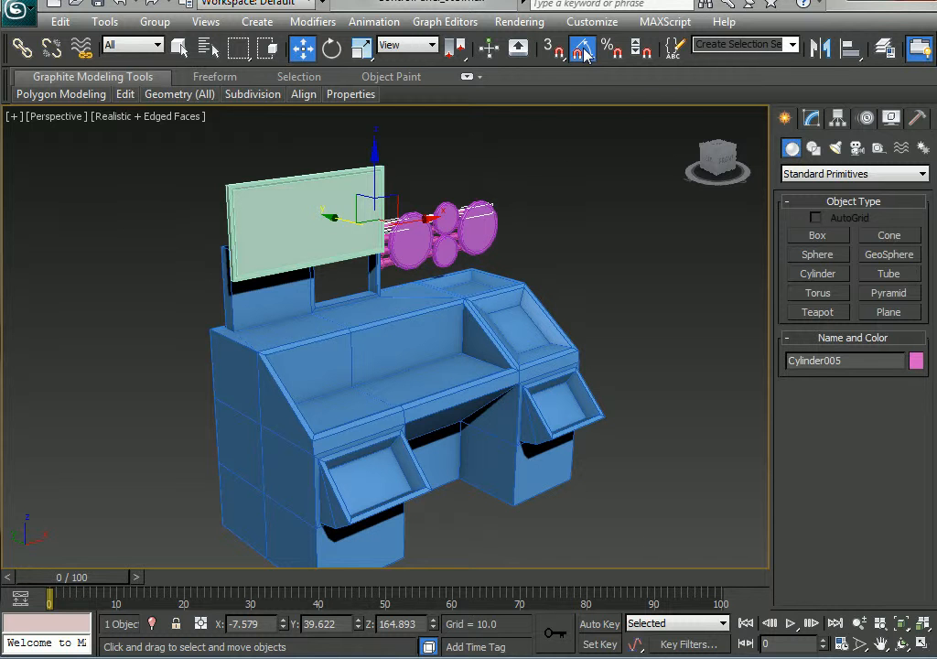
{"action": "key", "text": "e"}
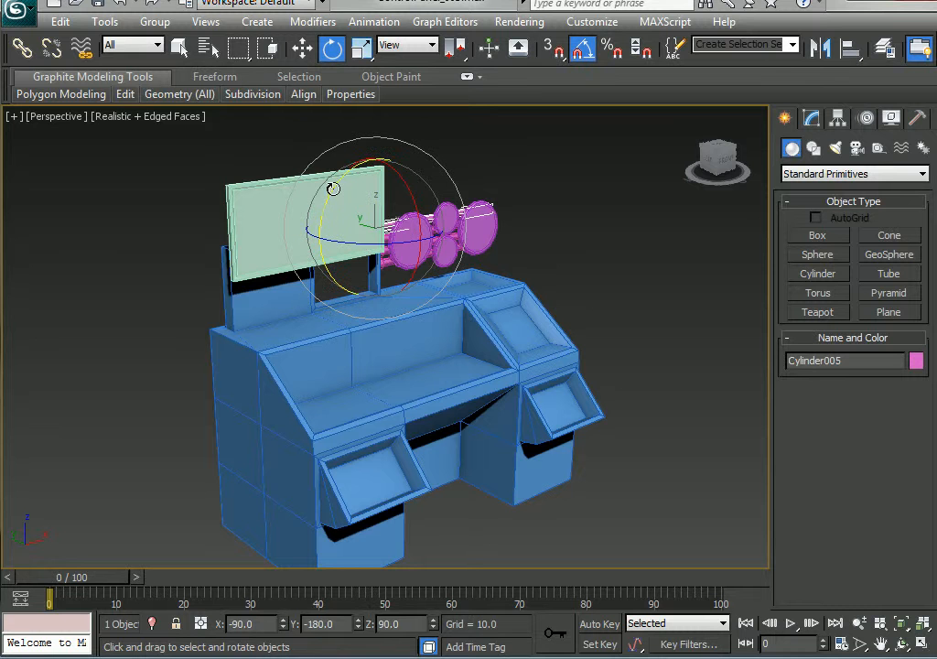
{"action": "left_click_drag", "start_coordinate": [320, 205], "coordinate": [291, 263]}
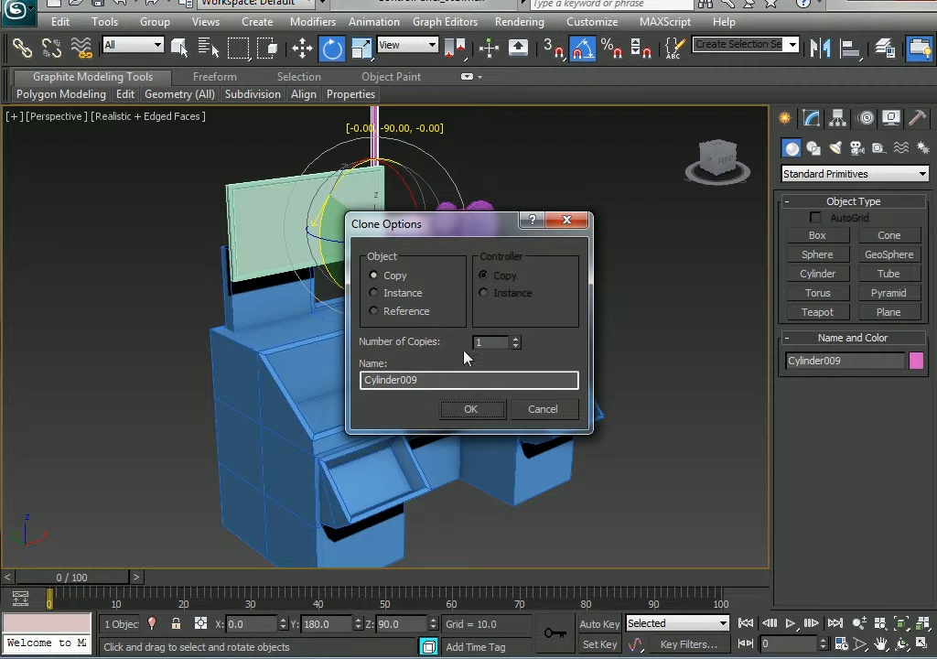
{"action": "left_click", "coordinate": [477, 410]}
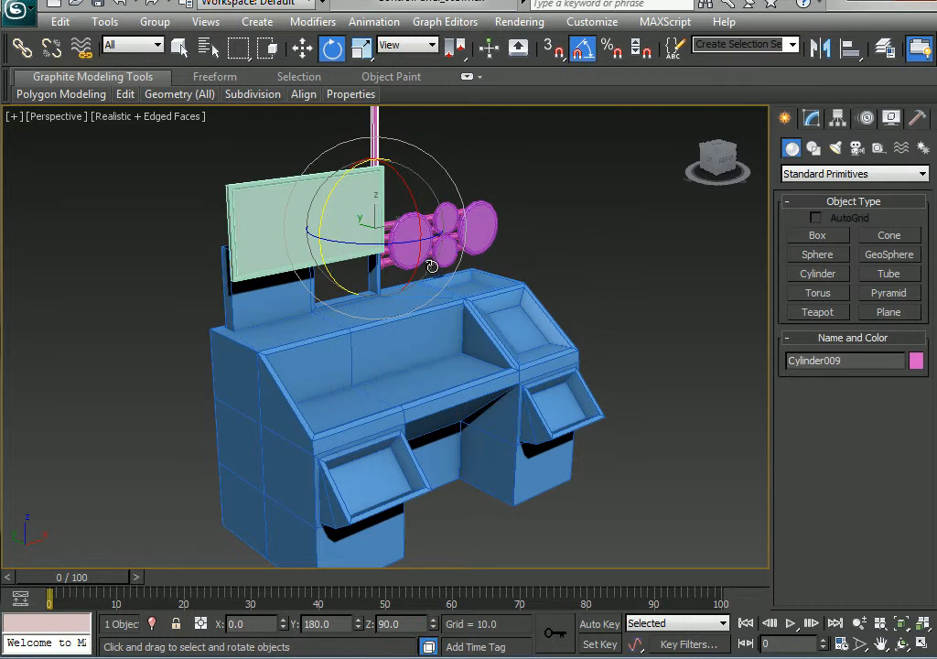
- Lower the upright pipe copy to about Z 118 so its base meets the desk top
{"action": "key", "text": "w"}
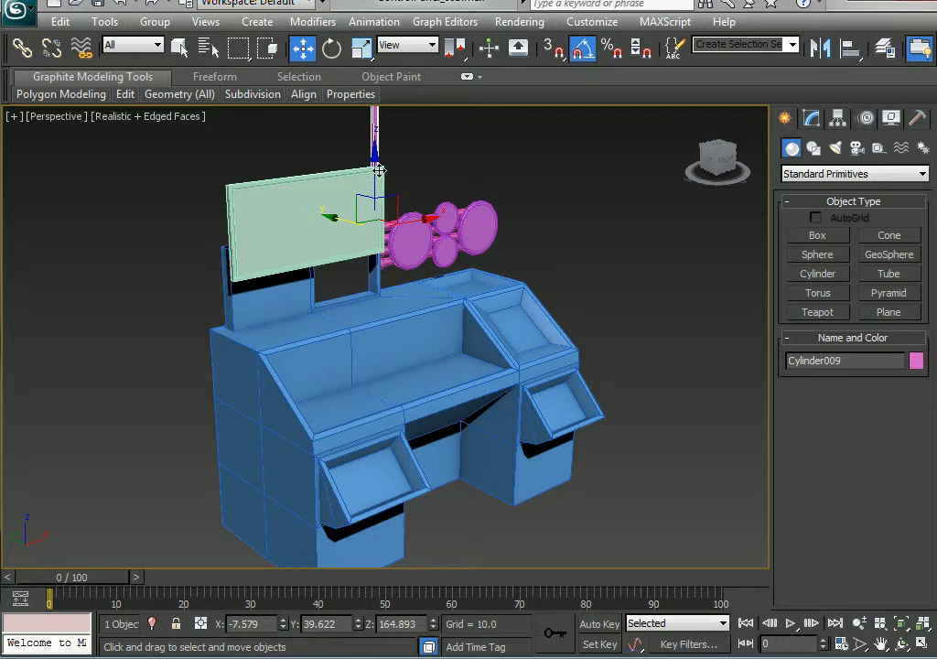
{"action": "left_click_drag", "start_coordinate": [378, 170], "coordinate": [367, 279]}
{"action": "left_click_drag", "start_coordinate": [367, 263], "coordinate": [372, 207]}
- Slide the upright pipe along X to about -59.2, behind the middle of the screen
{"action": "key", "text": "alt+w"}
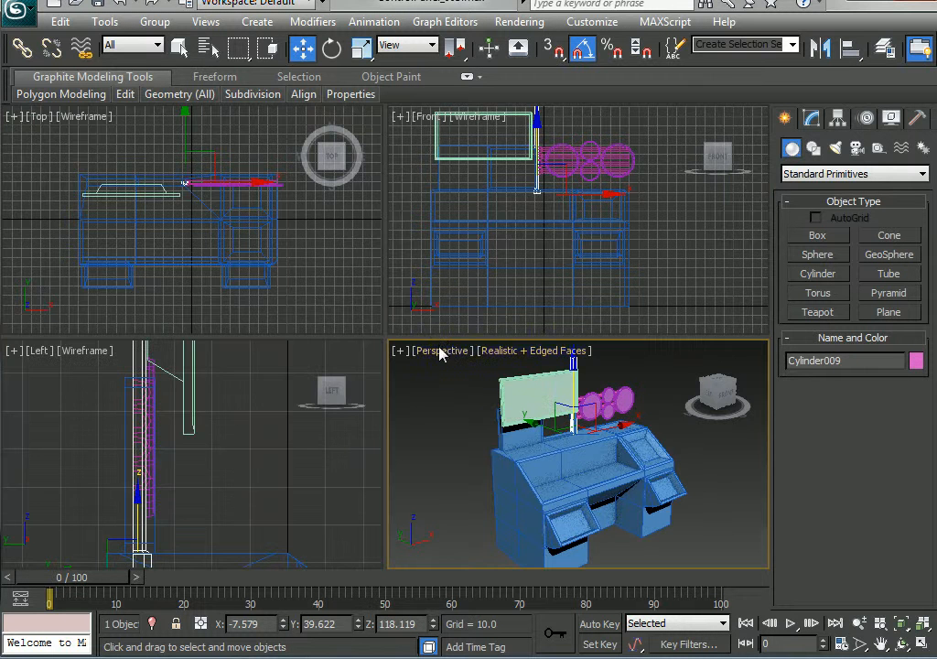
{"action": "middle_click_drag", "start_coordinate": [161, 224], "coordinate": [197, 263]}
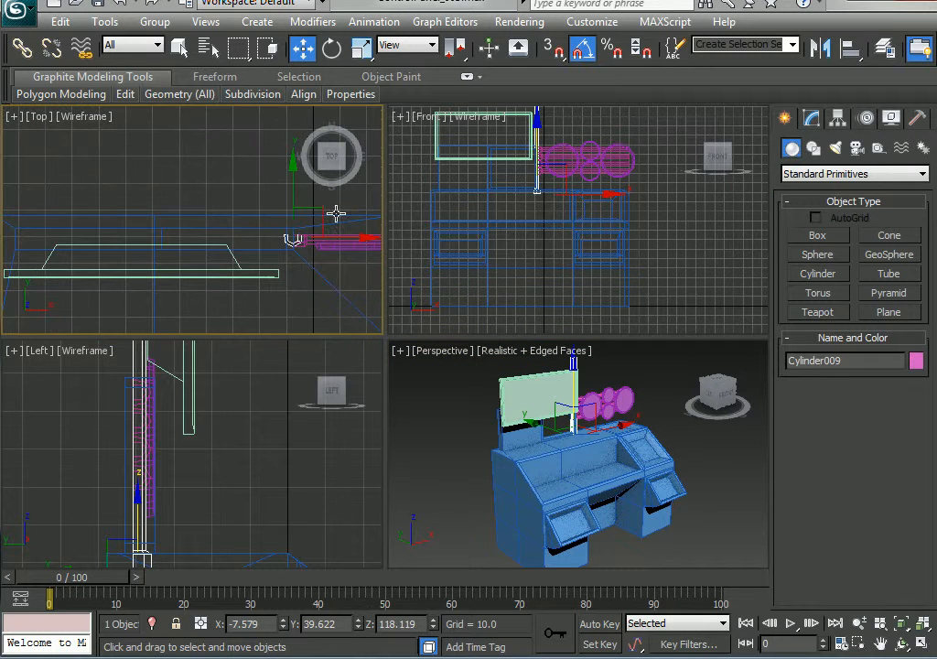
{"action": "left_click_drag", "start_coordinate": [338, 236], "coordinate": [200, 241]}
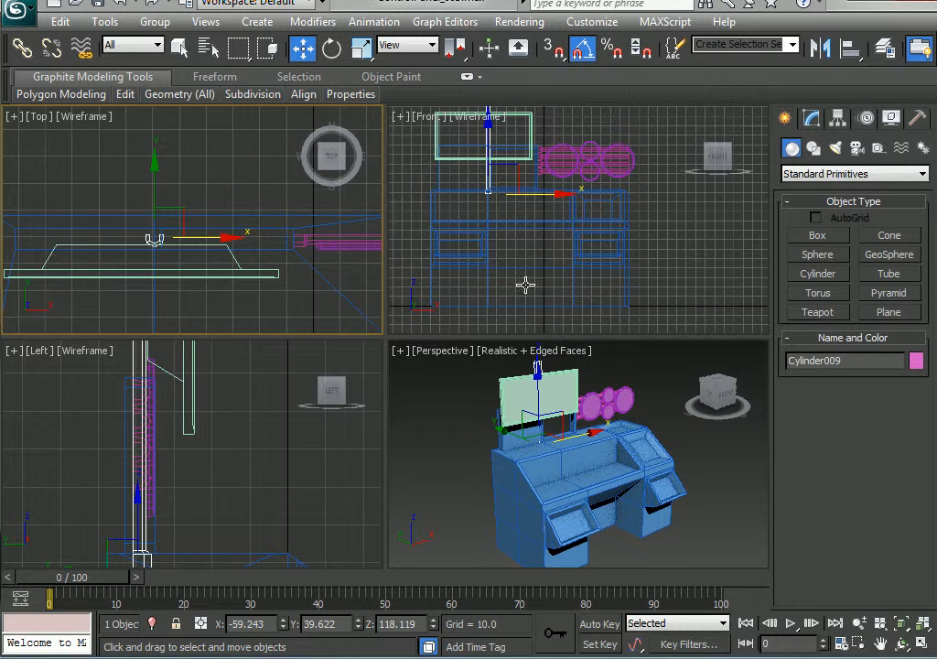
- Bring the upright pipe forward to about Y 31.7 and raise it to about Z 121.6, just behind the screen
{"action": "middle_click_drag", "start_coordinate": [579, 461], "coordinate": [584, 458]}
{"action": "middle_click_drag", "start_coordinate": [212, 472], "coordinate": [197, 450]}
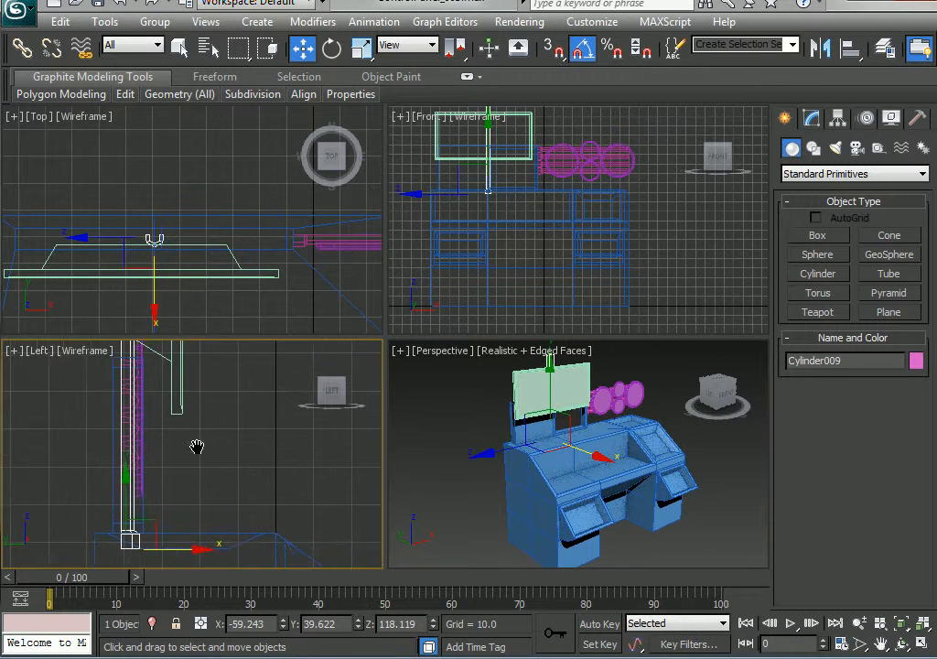
{"action": "scroll", "coordinate": [197, 452], "scroll_direction": "down", "scroll_amount": 2}
{"action": "left_click_drag", "start_coordinate": [194, 520], "coordinate": [209, 517]}
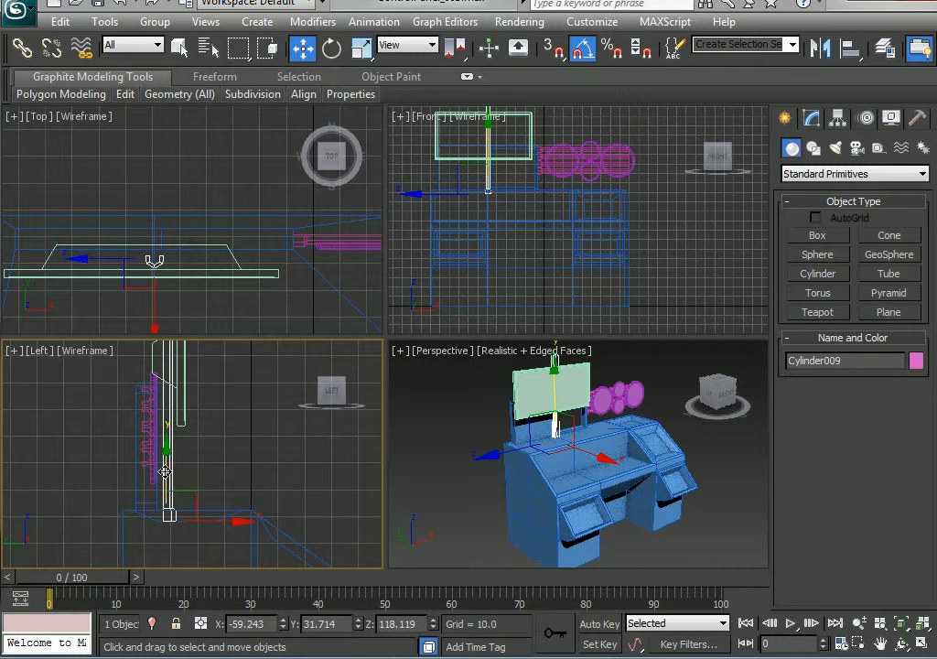
{"action": "left_click_drag", "start_coordinate": [163, 476], "coordinate": [166, 462]}
- Raise the screen about 24.8 units along Z so it sits higher on the upright pipe
{"action": "scroll", "coordinate": [634, 476], "scroll_direction": "up", "scroll_amount": 10}
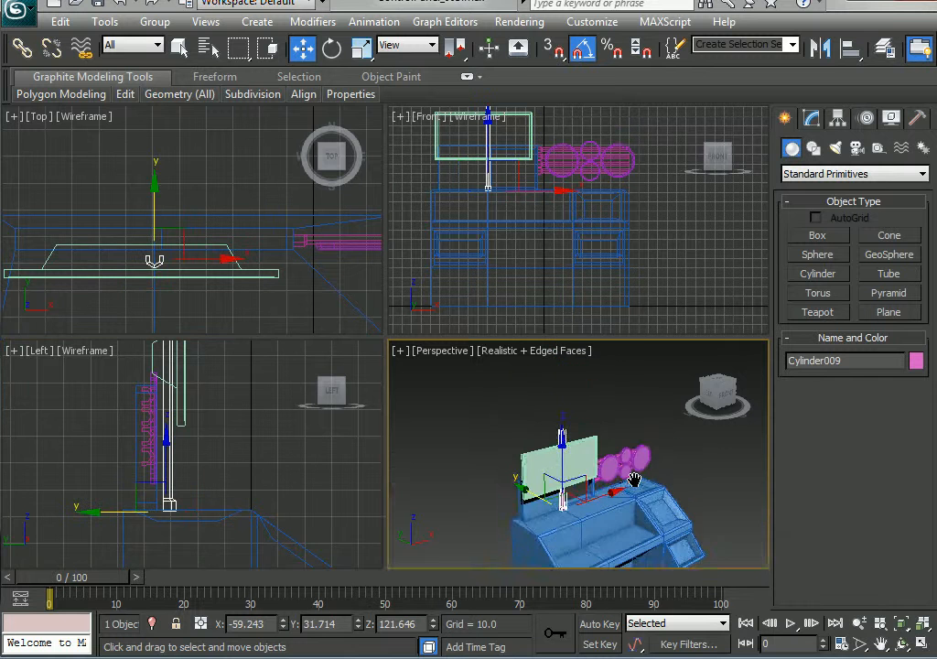
{"action": "scroll", "coordinate": [635, 477], "scroll_direction": "down", "scroll_amount": 10}
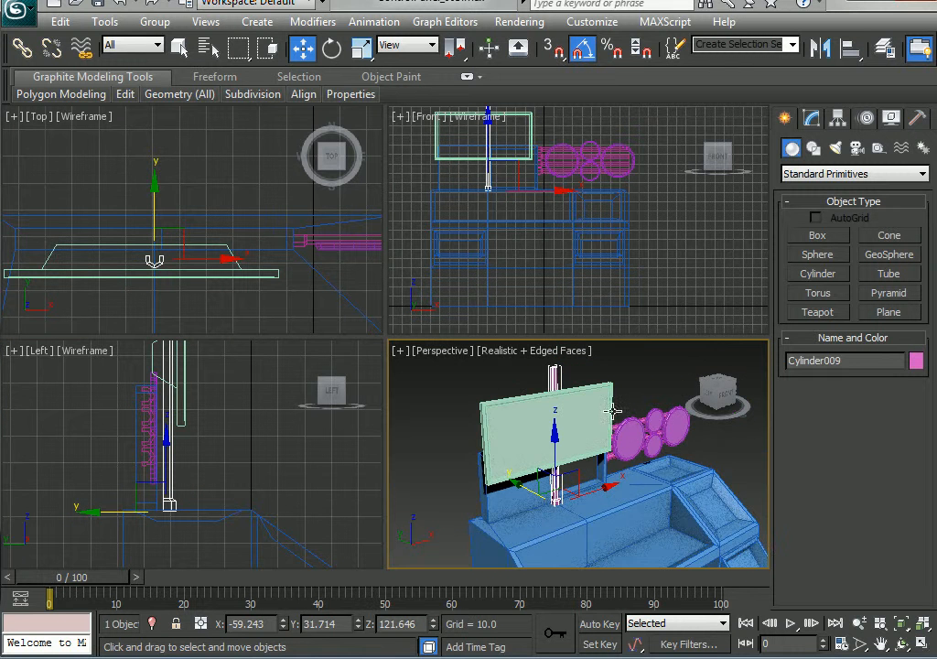
{"action": "left_click", "coordinate": [588, 401]}
{"action": "left_click_drag", "start_coordinate": [553, 393], "coordinate": [561, 369]}
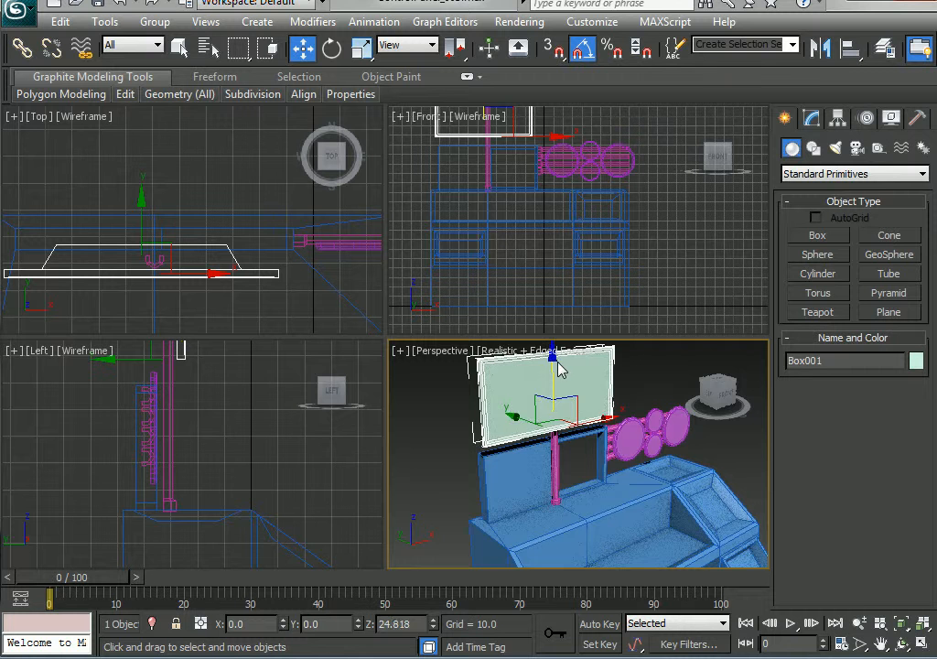
- Clone the screen straight down as one Copy named Box002, placed at about Z 126.4 directly beneath the original
{"action": "mouse_move", "coordinate": [578, 460]}
{"action": "middle_mouse_down", "text": "alt"}
{"action": "mouse_move", "coordinate": [508, 452]}
{"action": "mouse_move", "coordinate": [611, 446]}
{"action": "mouse_move", "coordinate": [699, 458]}
{"action": "mouse_move", "coordinate": [567, 462]}
{"action": "middle_mouse_up", "text": "alt"}
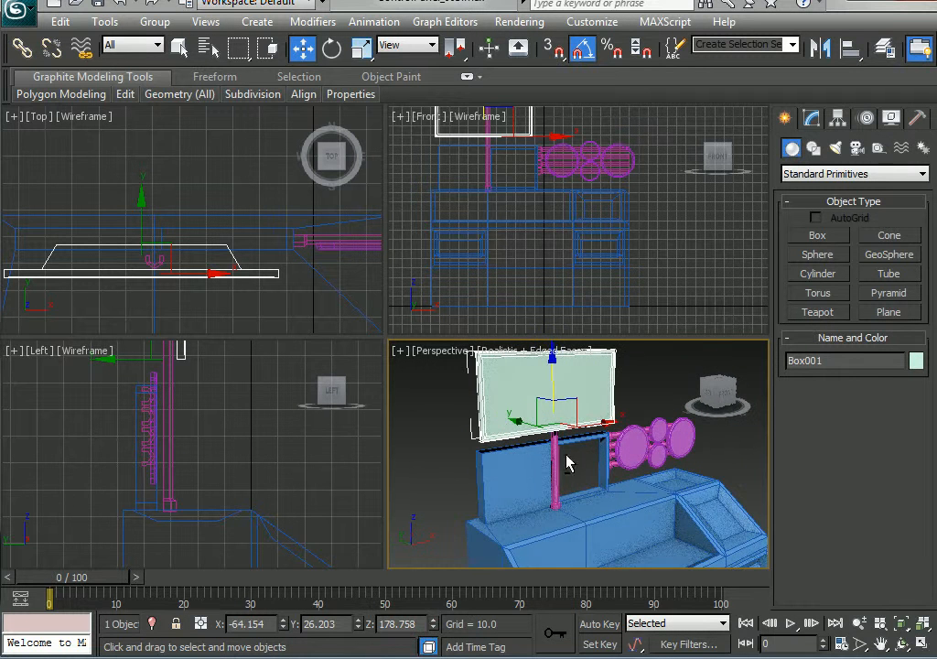
{"action": "mouse_move", "coordinate": [555, 370]}
{"action": "left_mouse_down", "text": "shift"}
{"action": "mouse_move", "coordinate": [551, 461]}
{"action": "mouse_move", "coordinate": [544, 439]}
{"action": "left_mouse_up", "text": "shift"}
{"action": "left_click", "coordinate": [490, 413]}
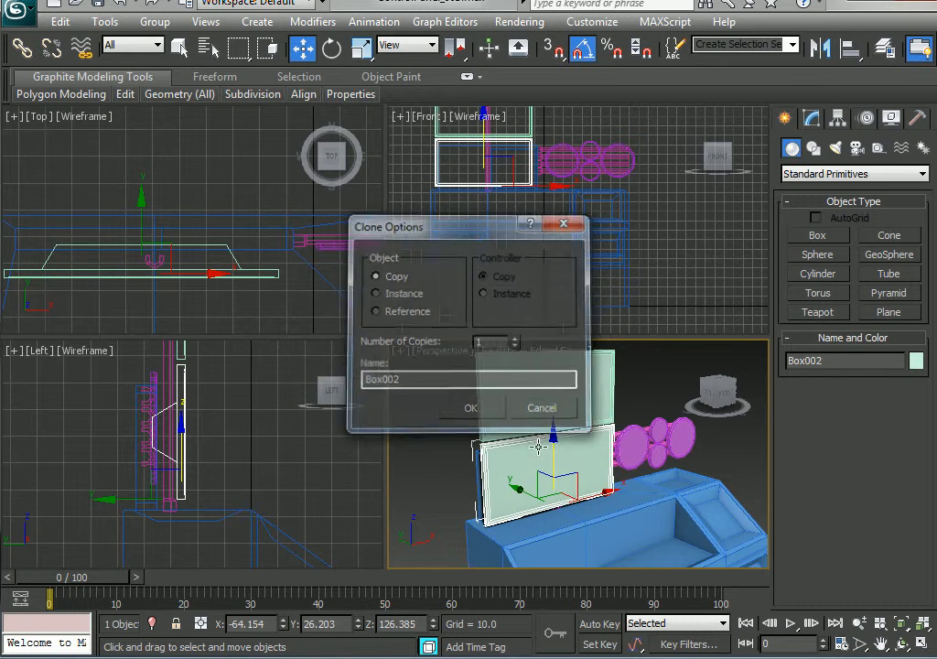
{"action": "scroll", "coordinate": [580, 483], "scroll_direction": "up", "scroll_amount": 1}
{"action": "middle_click_drag", "start_coordinate": [580, 483], "coordinate": [621, 482], "text": "alt"}
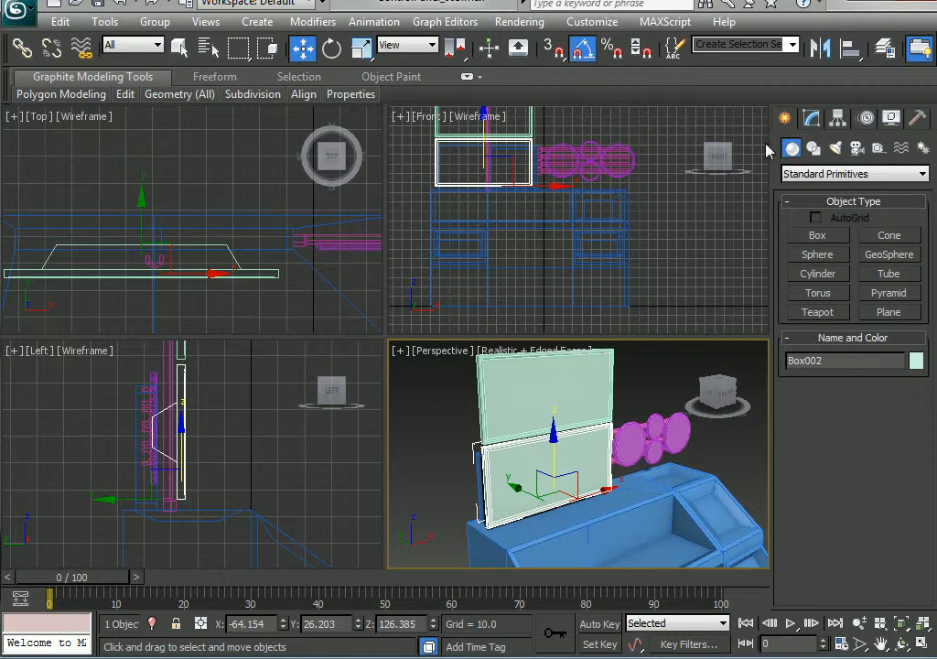
- Shrink the lower screen to about half its width by moving its right-side vertices inward along X to the upright pipe
{"action": "left_click", "coordinate": [812, 119]}
{"action": "left_click", "coordinate": [806, 375]}
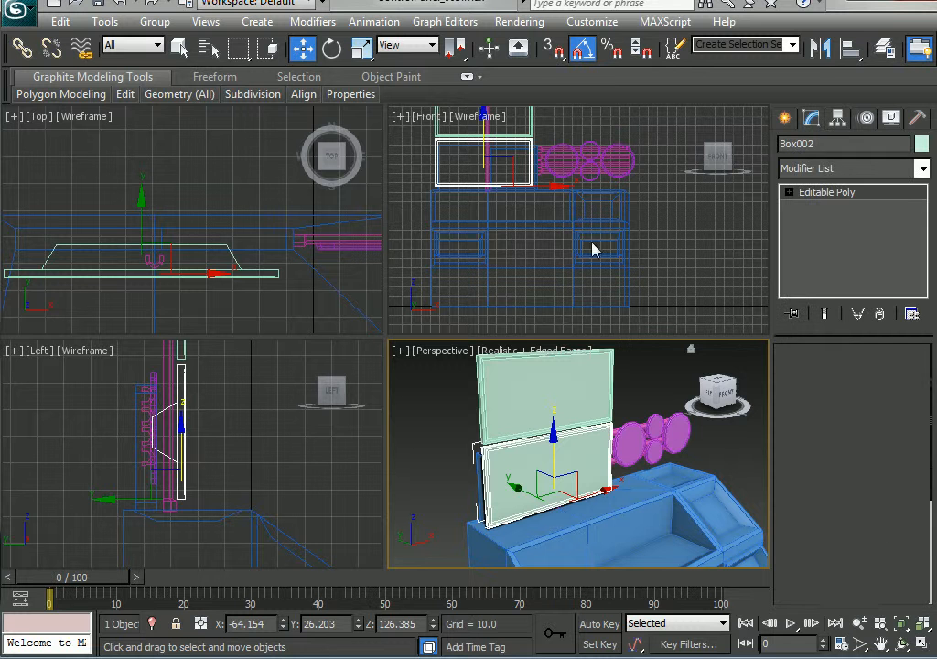
{"action": "scroll", "coordinate": [514, 198], "scroll_direction": "up", "scroll_amount": 2}
{"action": "middle_click_drag", "start_coordinate": [515, 199], "coordinate": [590, 281]}
{"action": "scroll", "coordinate": [649, 192], "scroll_direction": "up", "scroll_amount": 2}
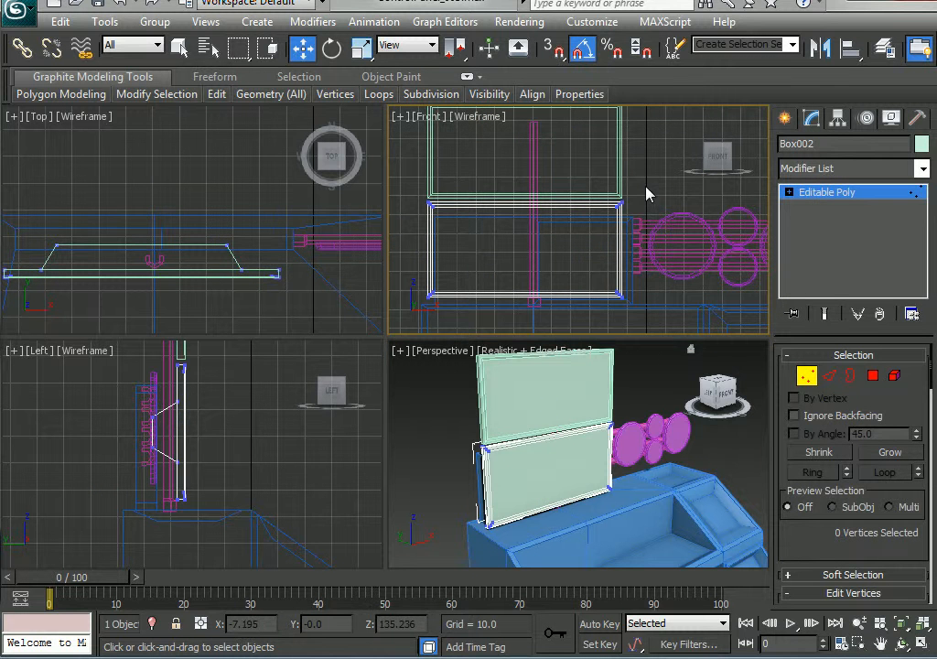
{"action": "left_click_drag", "start_coordinate": [649, 192], "coordinate": [592, 317]}
{"action": "left_click_drag", "start_coordinate": [660, 249], "coordinate": [594, 250]}
{"action": "key", "text": "ctrl+z"}
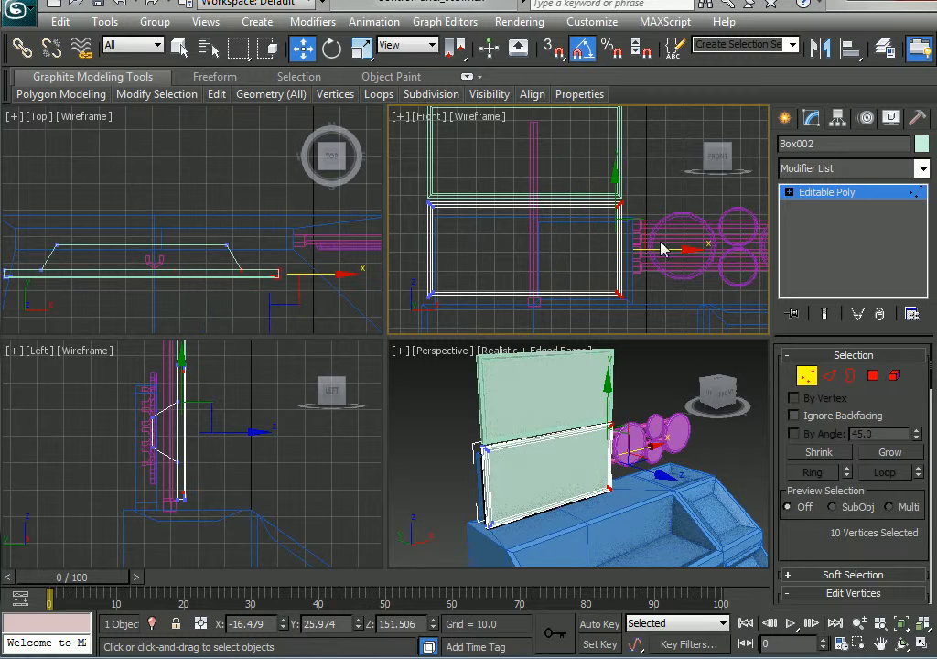
{"action": "left_click_drag", "start_coordinate": [668, 249], "coordinate": [620, 248]}
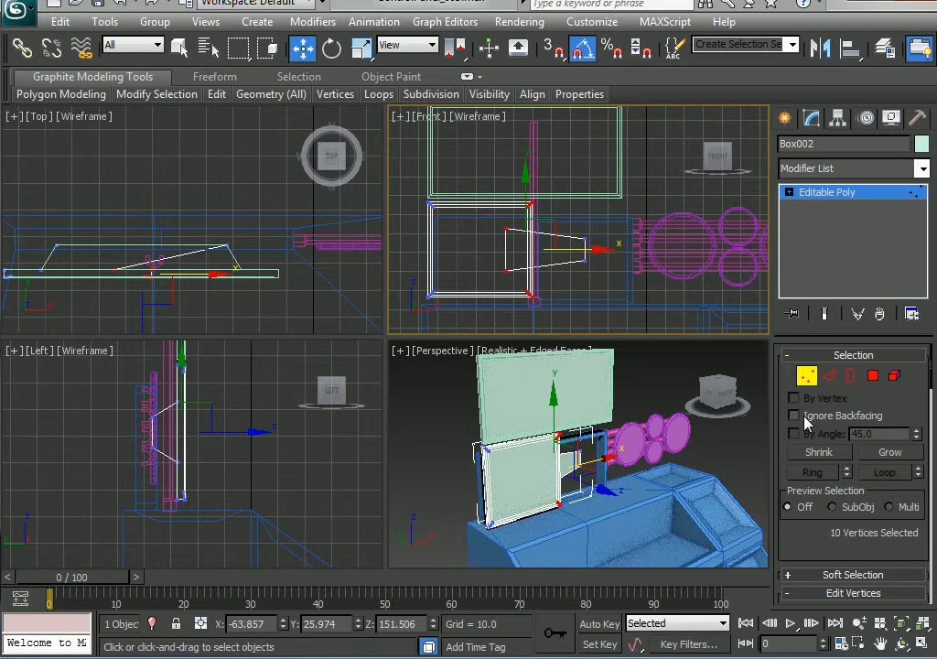
{"action": "middle_click_drag", "start_coordinate": [648, 475], "coordinate": [564, 488], "text": "alt"}
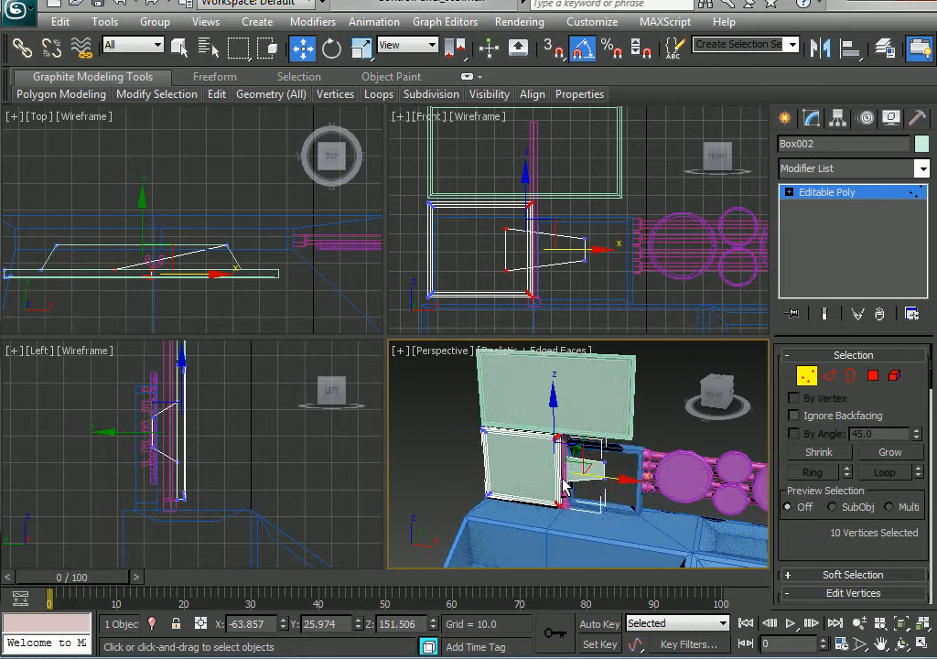
- Undo the last width change and move all 12 right-side vertices, including the rear housing's, inward to about X -70.4 beside the pipe
{"action": "key", "text": "ctrl+z"}
{"action": "middle_click_drag", "start_coordinate": [623, 478], "coordinate": [373, 475], "text": "alt"}
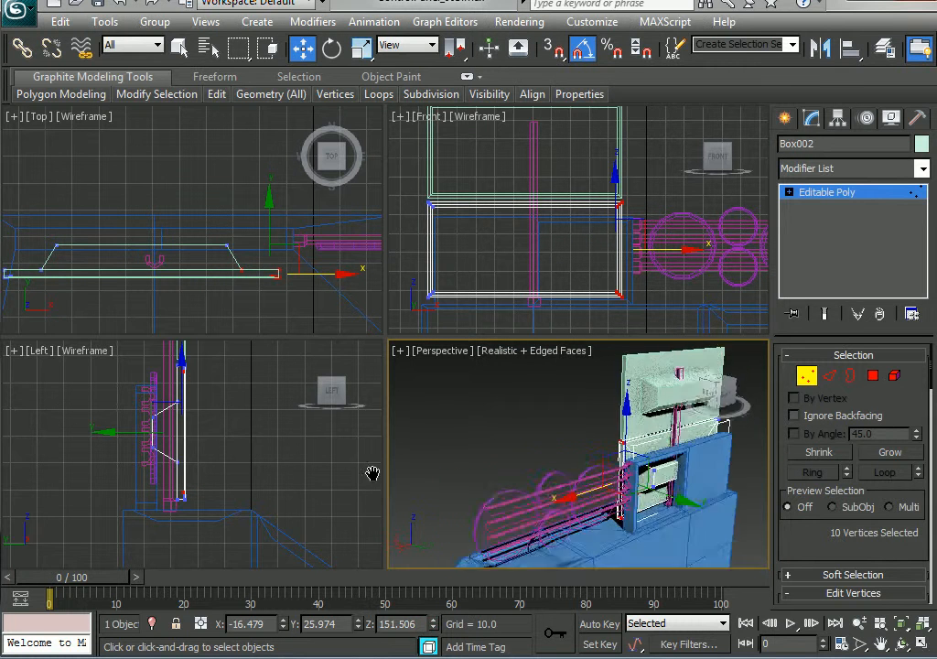
{"action": "left_click_drag", "start_coordinate": [655, 176], "coordinate": [509, 328]}
{"action": "left_click_drag", "start_coordinate": [664, 250], "coordinate": [564, 244]}
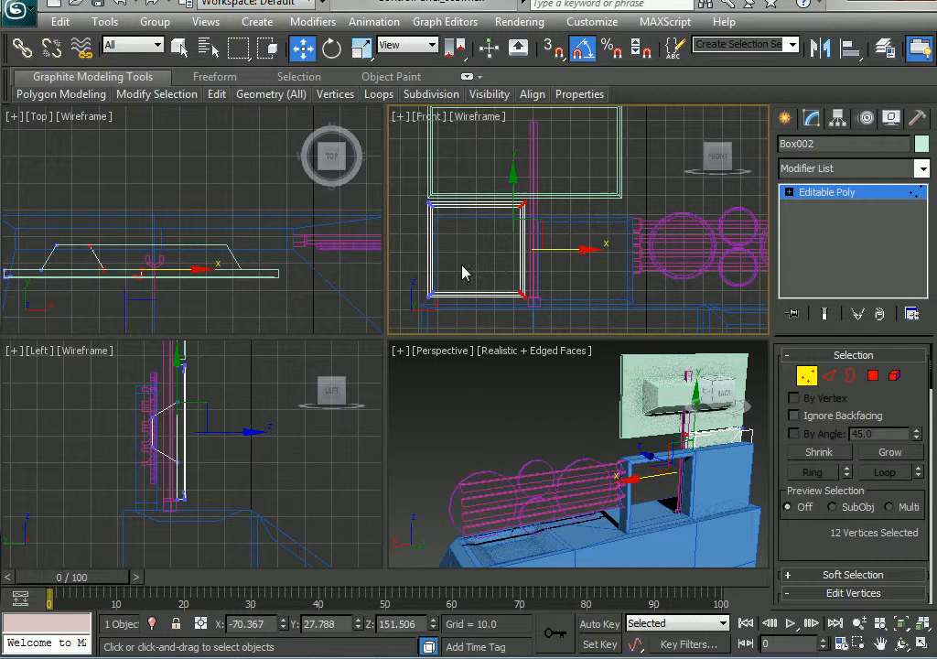
{"action": "left_click_drag", "start_coordinate": [420, 291], "coordinate": [540, 309]}
{"action": "left_click_drag", "start_coordinate": [477, 241], "coordinate": [478, 200]}
{"action": "key", "text": "z"}
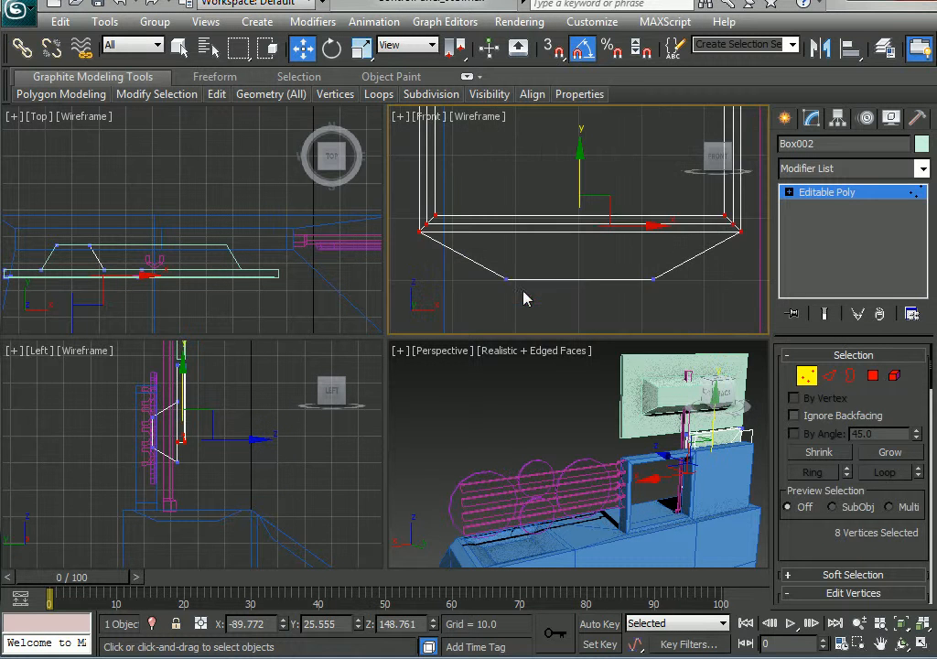
{"action": "key", "text": "ctrl+z"}
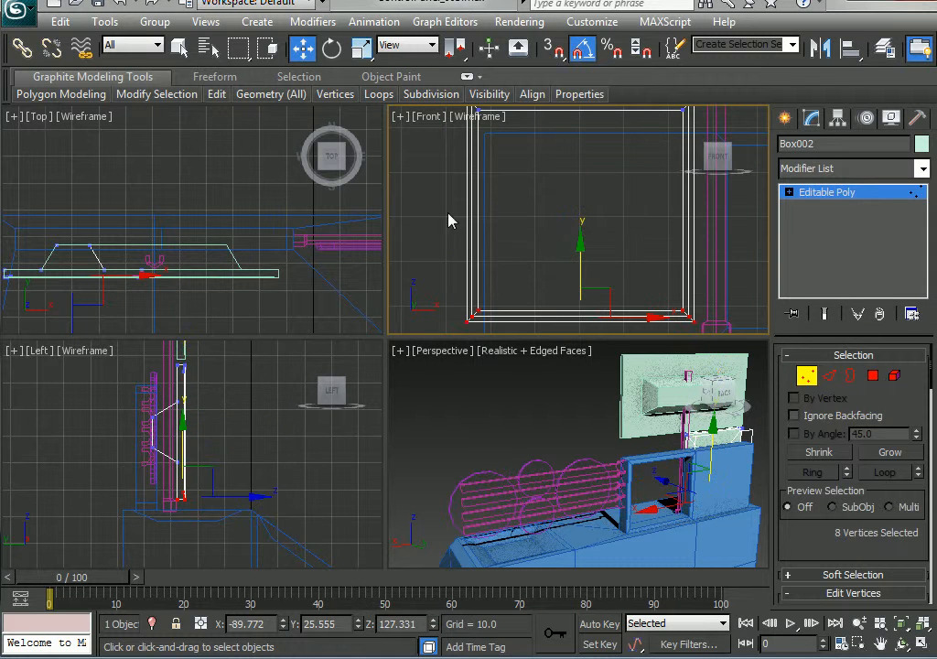
{"action": "key", "text": "ctrl+z"}
{"action": "left_click_drag", "start_coordinate": [580, 249], "coordinate": [582, 205]}
{"action": "key", "text": "ctrl+z"}
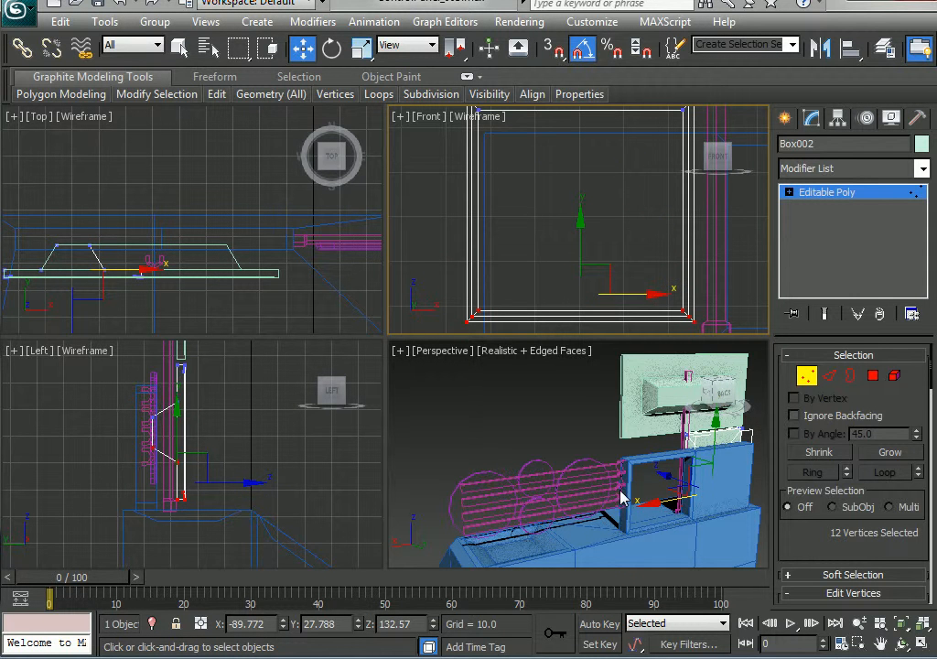
- Isolate the lower screen and switch the Front viewport to the Back view
{"action": "left_click", "coordinate": [807, 375]}
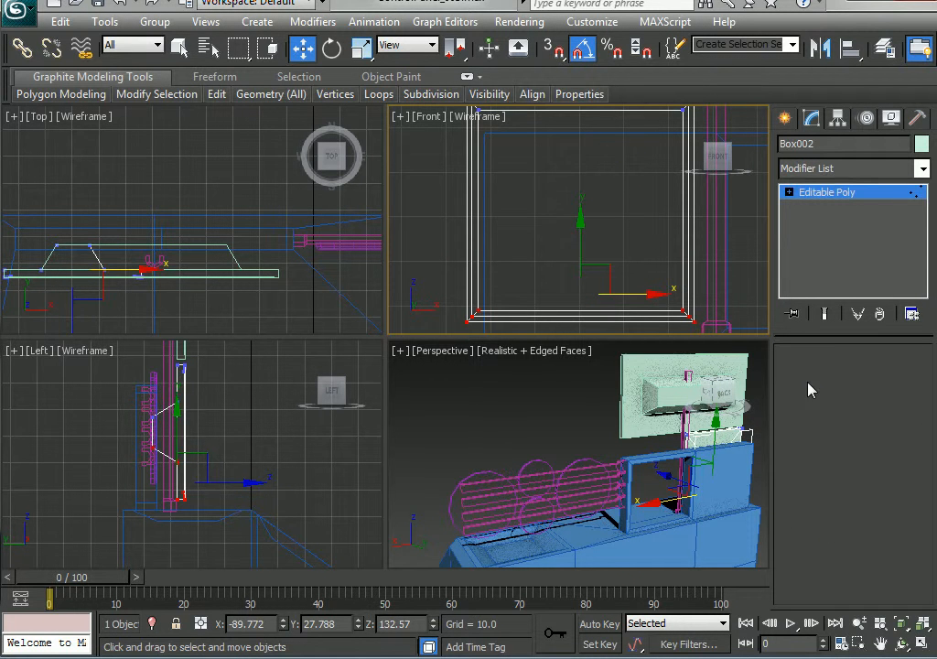
{"action": "right_click", "coordinate": [700, 439]}
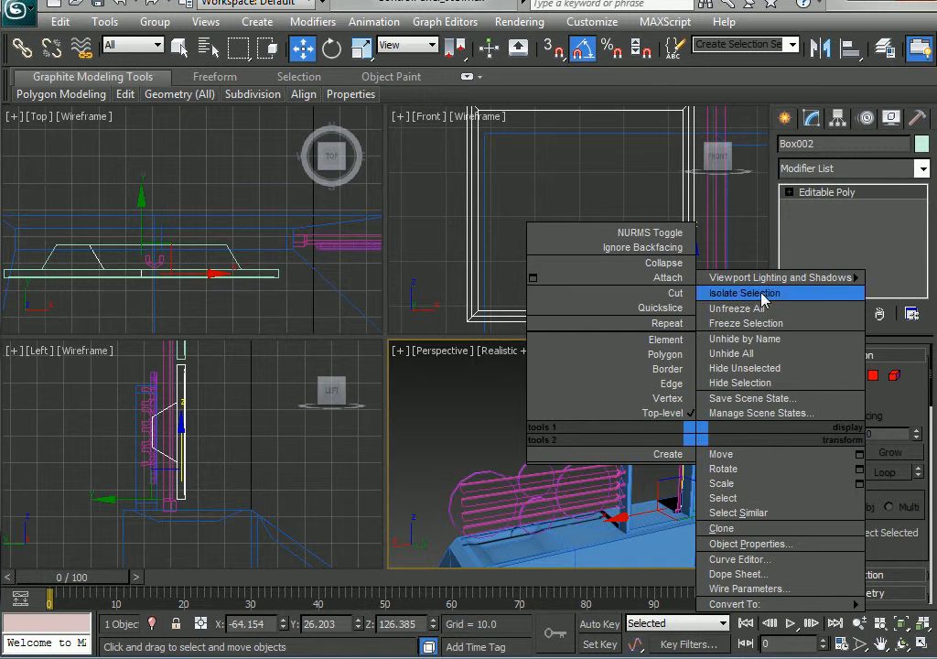
{"action": "left_click", "coordinate": [704, 295]}
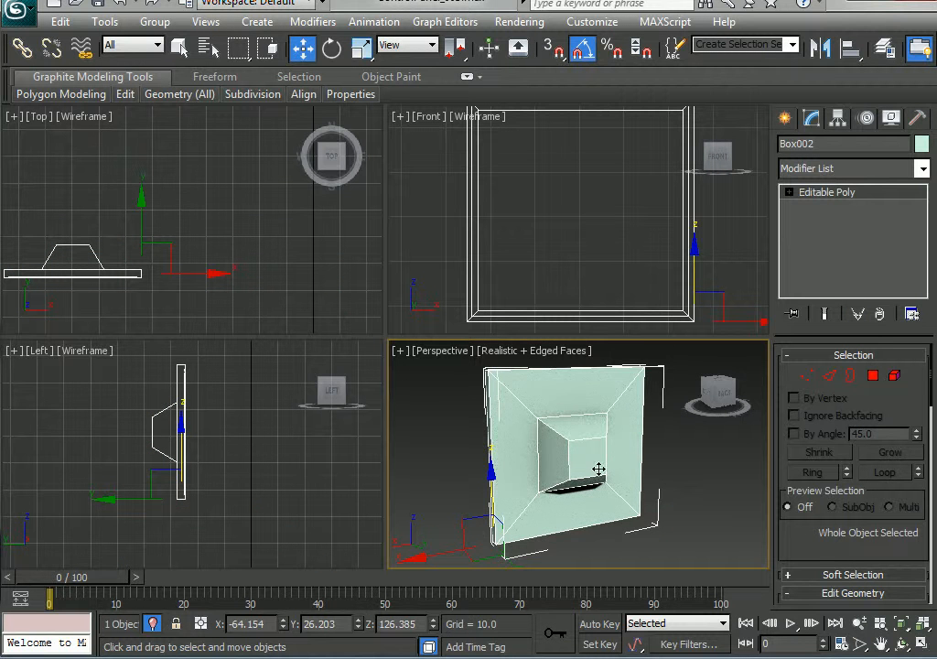
{"action": "left_click", "coordinate": [428, 117]}
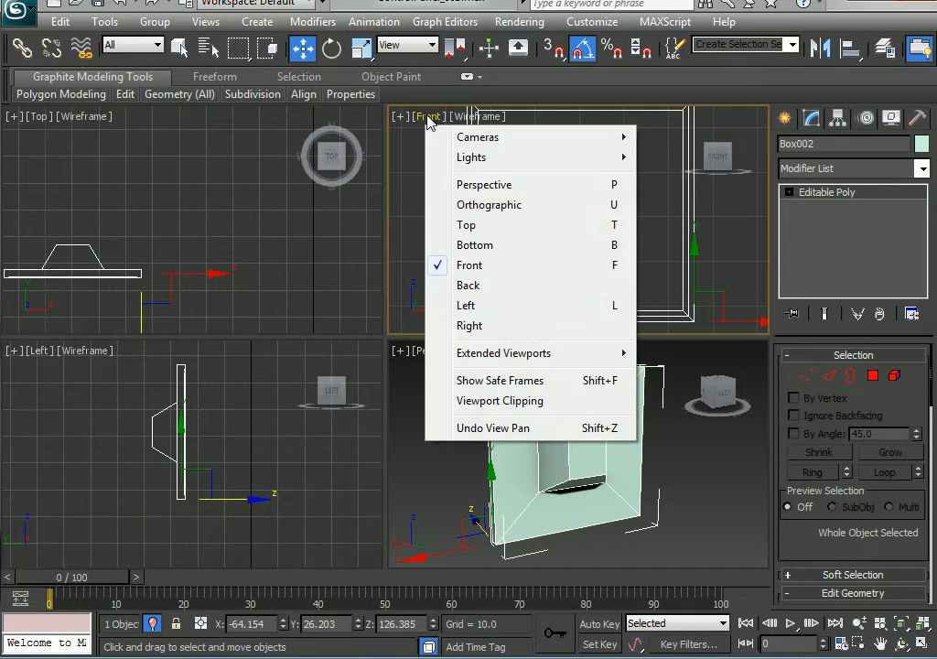
{"action": "left_click", "coordinate": [472, 285]}
{"action": "scroll", "coordinate": [589, 233], "scroll_direction": "down", "scroll_amount": 2}
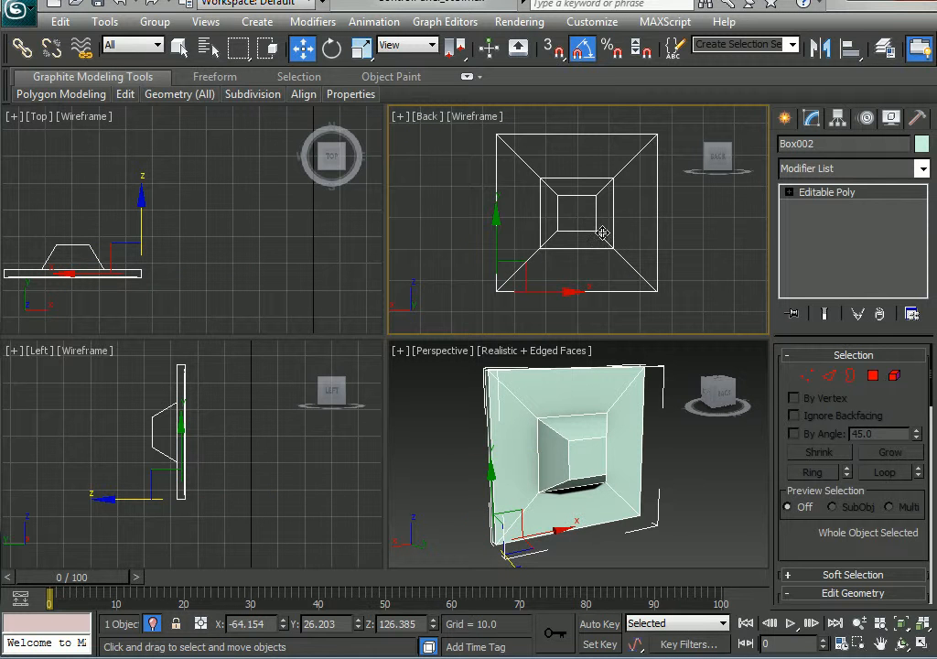
- Scale up the rear housing's eight vertices in the Back view so its base nearly fills the back of the small screen
{"action": "left_click", "coordinate": [807, 374]}
{"action": "left_click_drag", "start_coordinate": [640, 162], "coordinate": [524, 271]}
{"action": "key", "text": "r"}
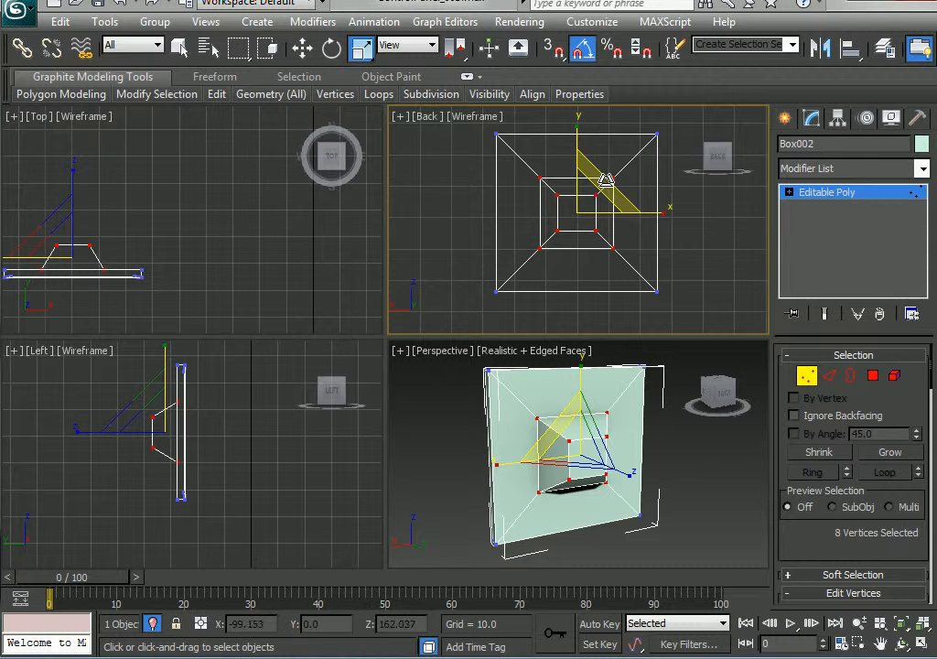
{"action": "left_click_drag", "start_coordinate": [578, 450], "coordinate": [605, 371]}
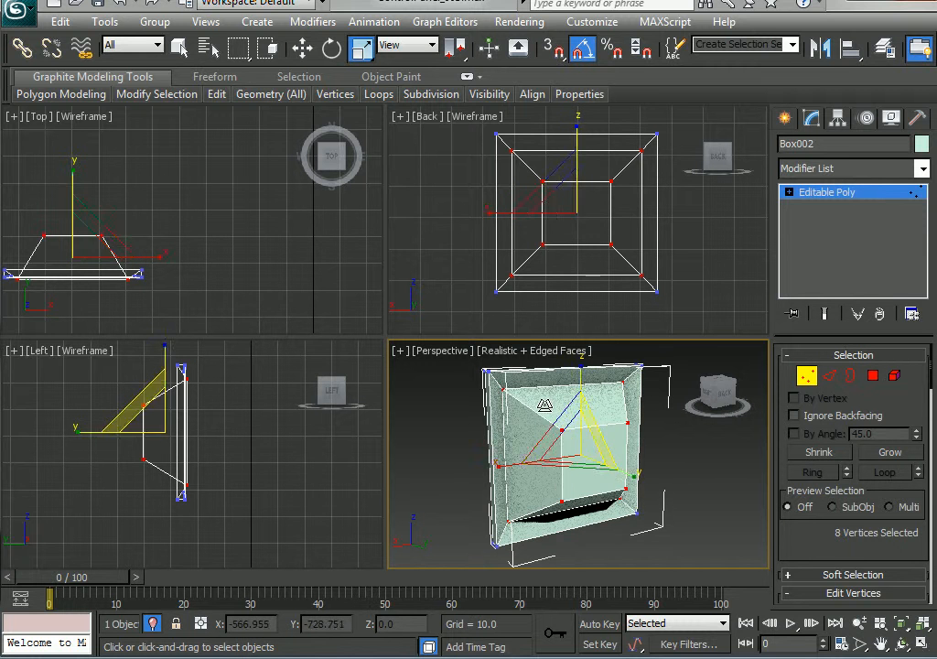
{"action": "key", "text": "ctrl+z"}
{"action": "right_click", "coordinate": [616, 203]}
{"action": "left_click_drag", "start_coordinate": [616, 203], "coordinate": [639, 121]}
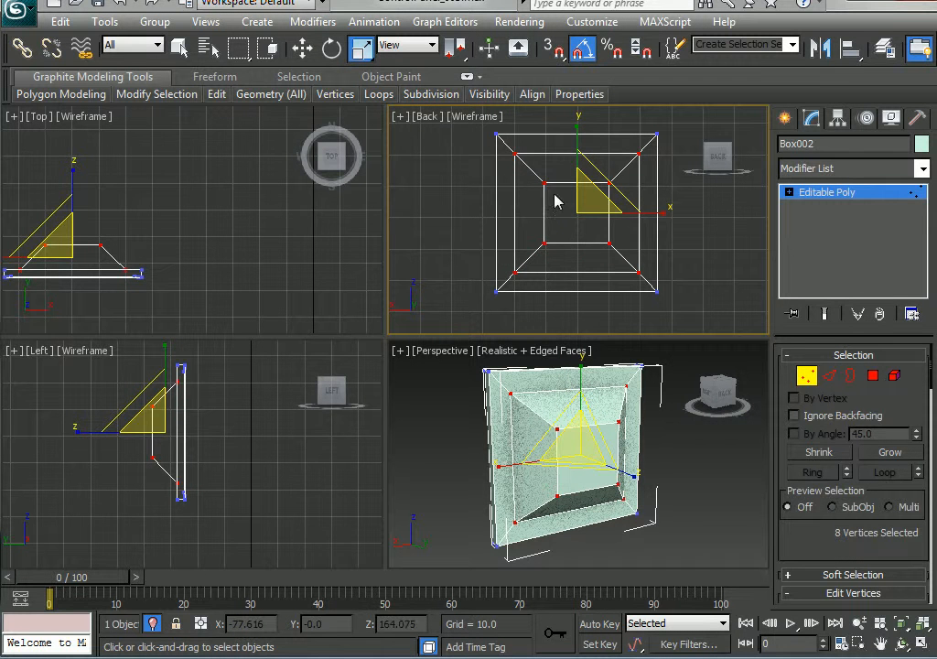
- Scale up the housing's four outermost rear vertices and move them about 5.2 units toward the panel to make the housing shallower
{"action": "left_click_drag", "start_coordinate": [616, 253], "coordinate": [627, 260]}
{"action": "left_click_drag", "start_coordinate": [615, 183], "coordinate": [651, 141]}
{"action": "right_click", "coordinate": [605, 184]}
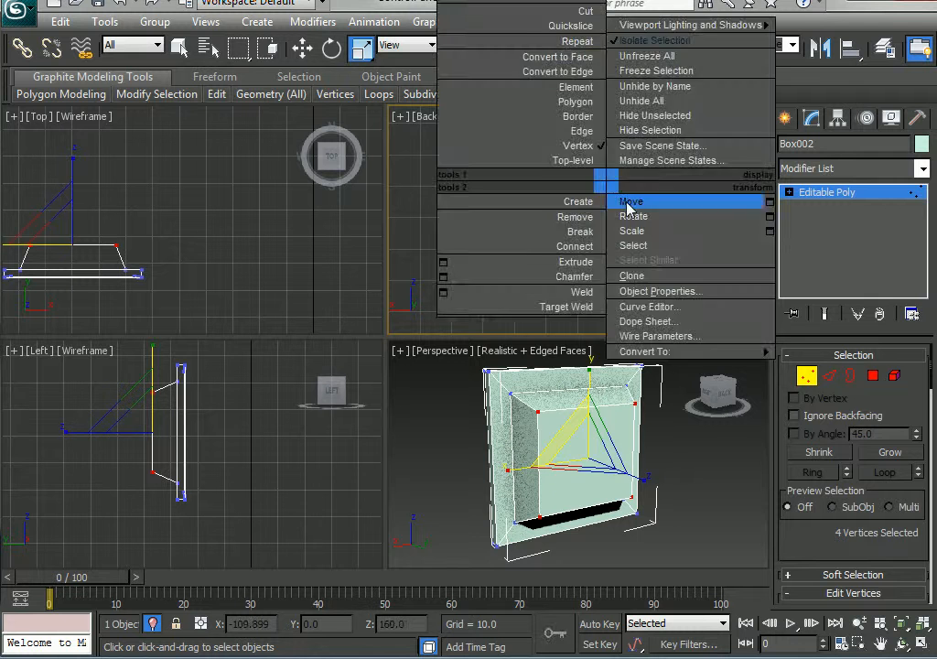
{"action": "left_click", "coordinate": [628, 203]}
{"action": "right_click", "coordinate": [162, 518]}
{"action": "left_click_drag", "start_coordinate": [201, 434], "coordinate": [222, 431]}
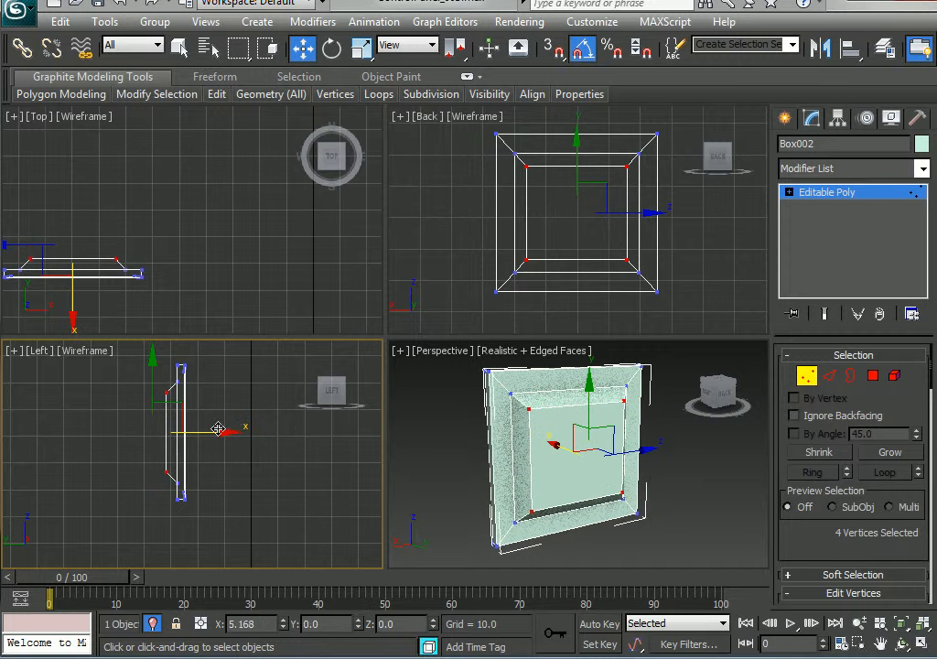
- Shorten the small screen by raising its 12 bottom vertices to about Z 140.9, and return the Back viewport to the Front view
{"action": "left_click_drag", "start_coordinate": [692, 241], "coordinate": [447, 328]}
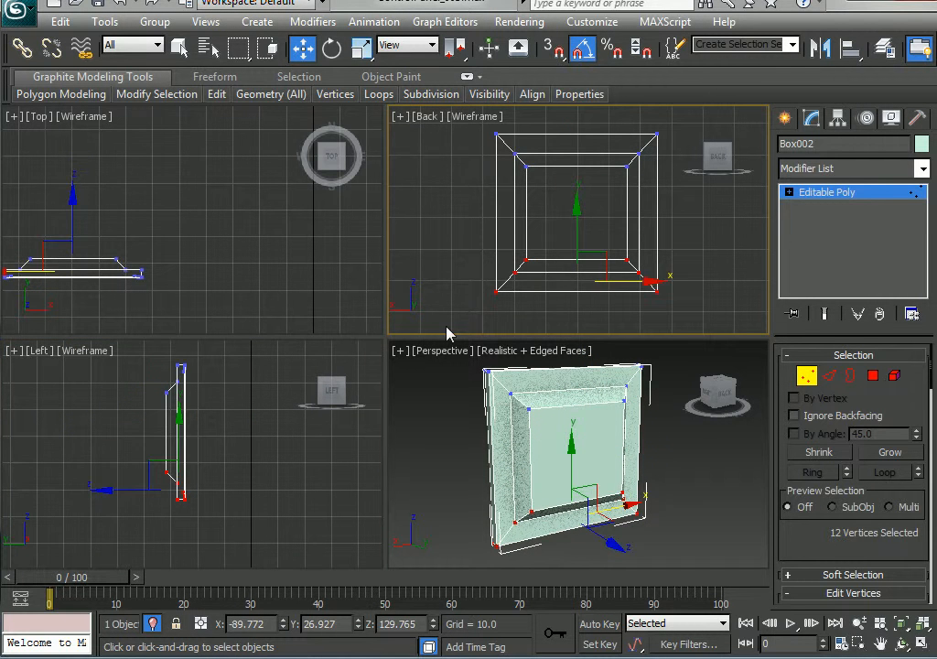
{"action": "left_click_drag", "start_coordinate": [576, 229], "coordinate": [586, 193]}
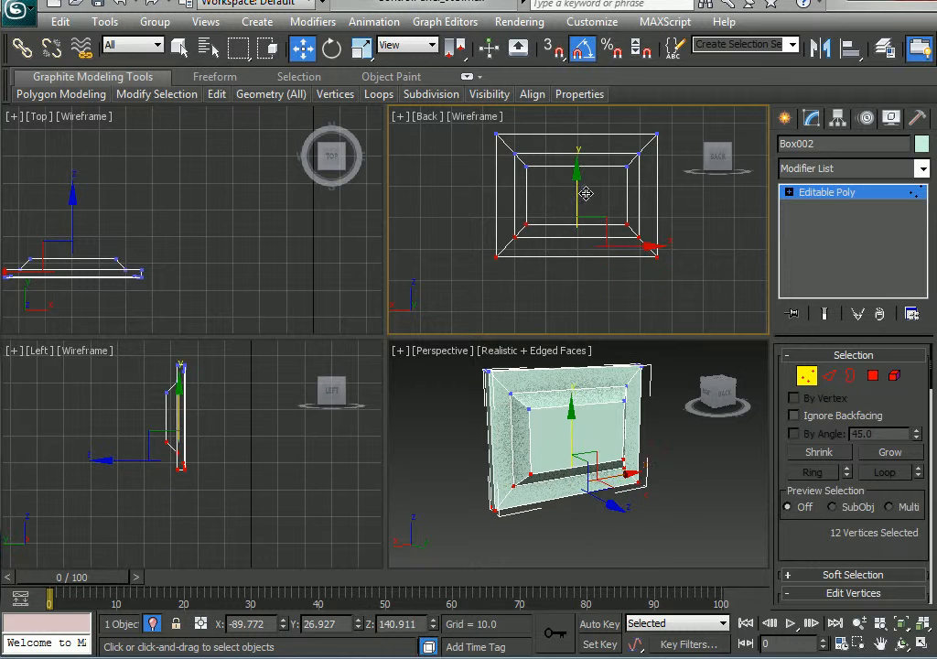
{"action": "left_click", "coordinate": [428, 117]}
{"action": "left_click", "coordinate": [474, 266]}
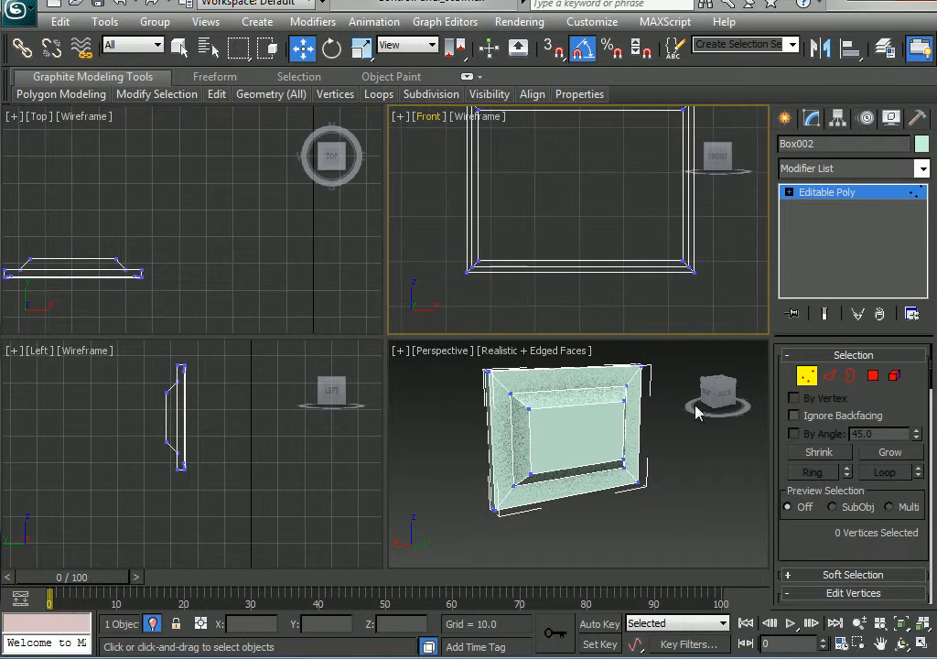
{"action": "scroll", "coordinate": [596, 414], "scroll_direction": "down", "scroll_amount": 3}
{"action": "left_click", "coordinate": [806, 377]}
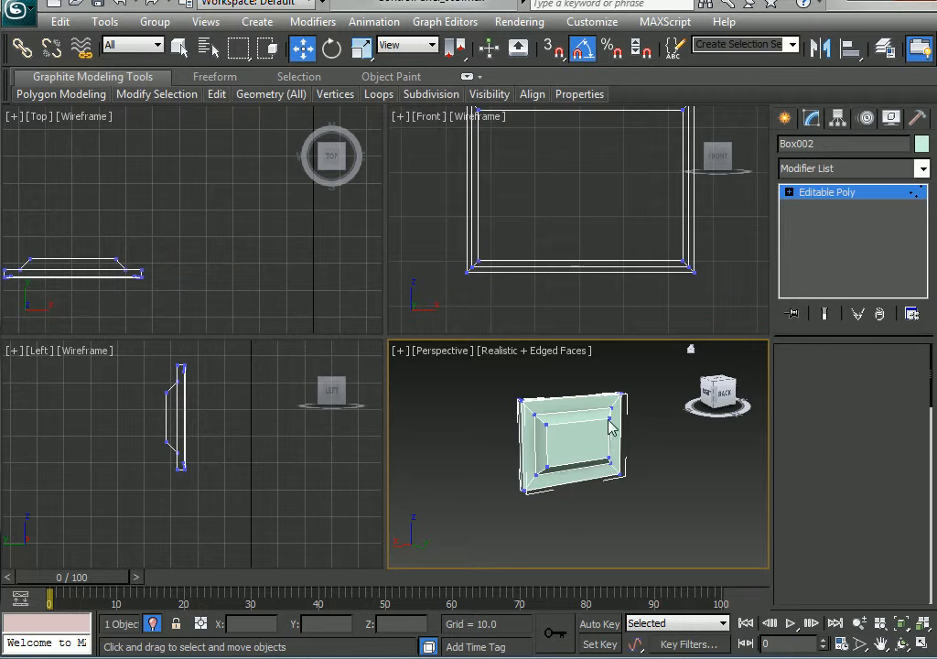
{"action": "right_click", "coordinate": [571, 424]}
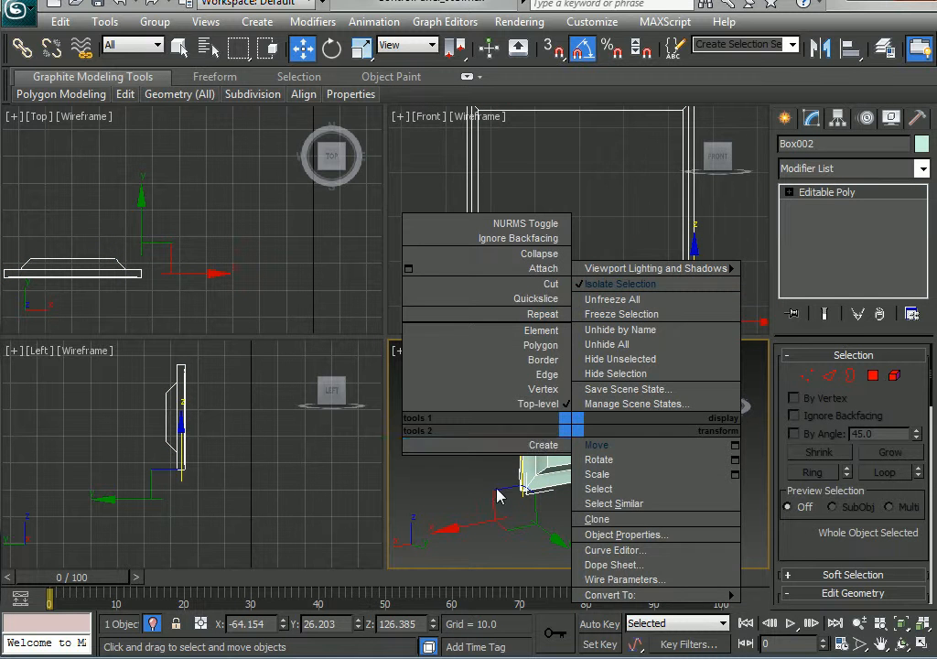
{"action": "left_click", "coordinate": [528, 528]}
- Center the small screen's pivot on the object and lower the pivot to about Z 140.4 near the bottom edge
{"action": "middle_click_drag", "start_coordinate": [611, 513], "coordinate": [593, 531], "text": "alt"}
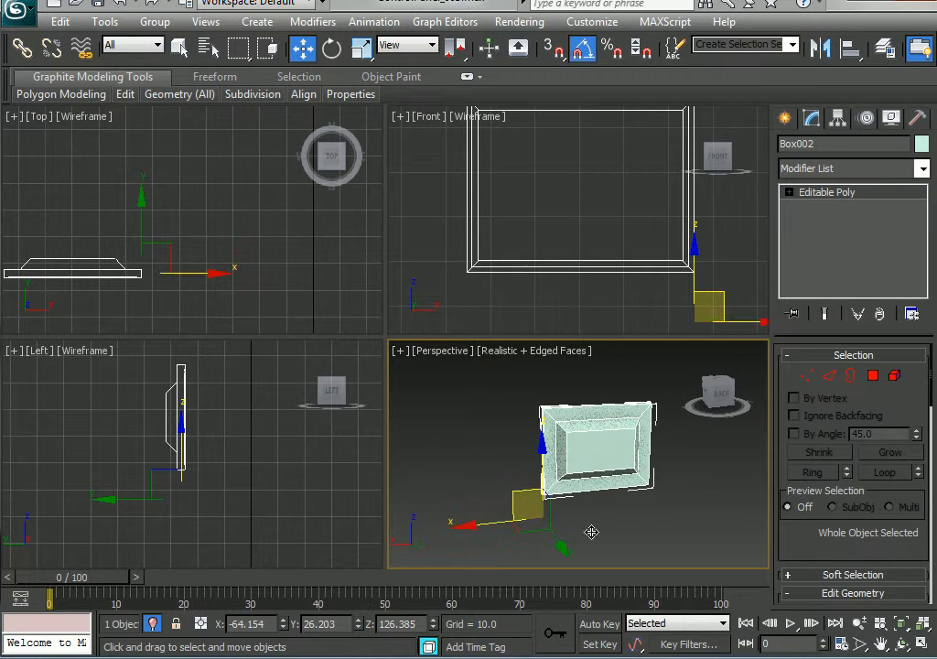
{"action": "left_click", "coordinate": [838, 119]}
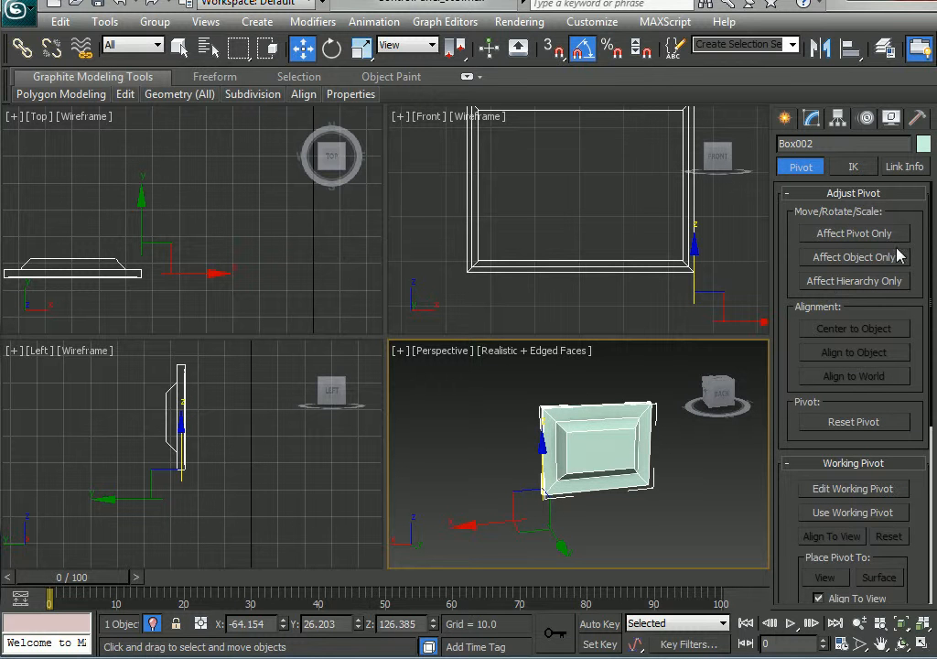
{"action": "left_click", "coordinate": [842, 235]}
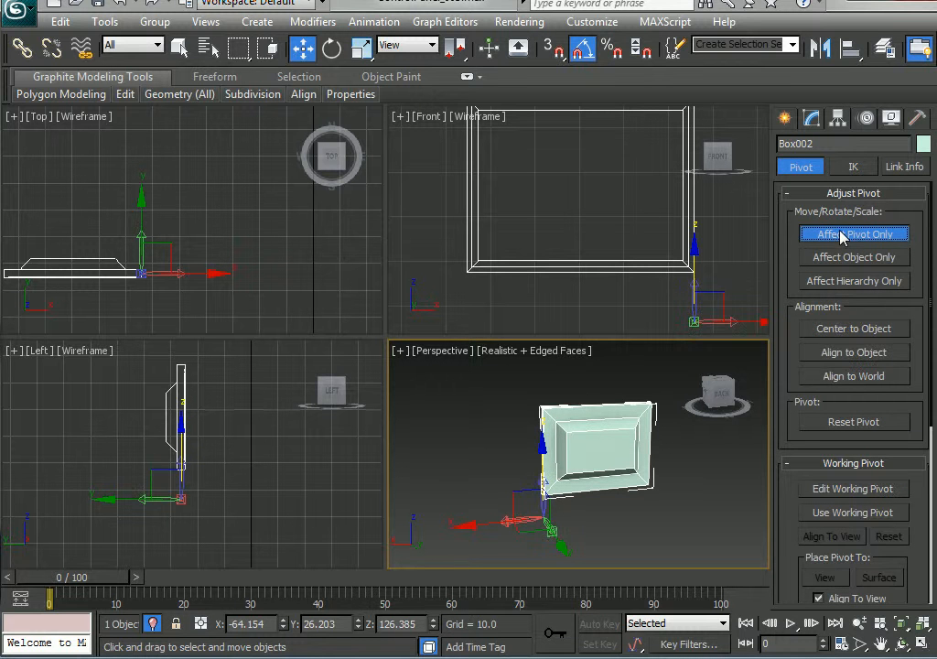
{"action": "left_click", "coordinate": [835, 331]}
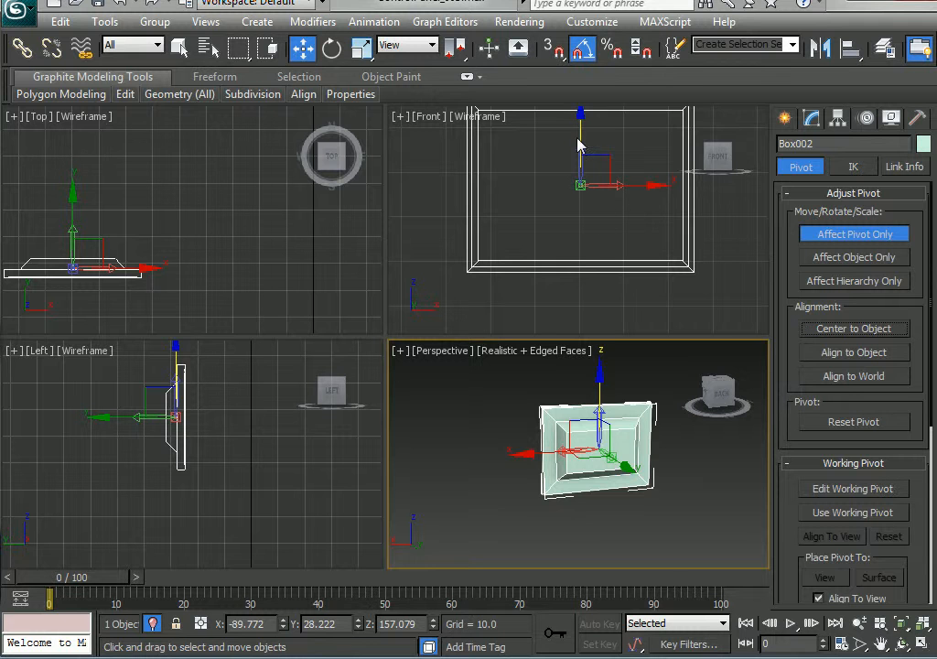
{"action": "left_click", "coordinate": [583, 144]}
{"action": "left_click_drag", "start_coordinate": [579, 144], "coordinate": [594, 218]}
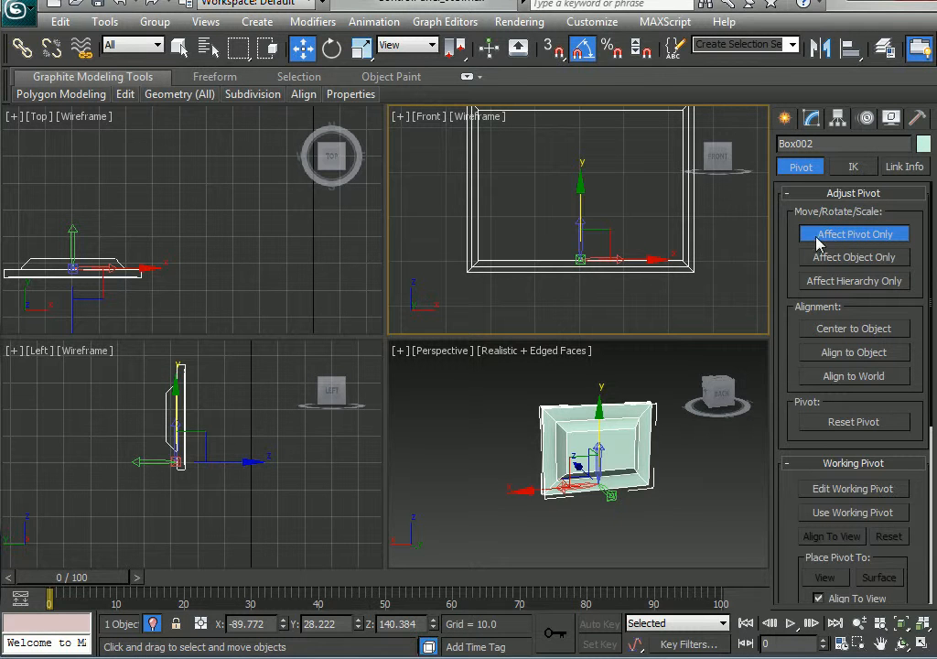
{"action": "left_click", "coordinate": [854, 234]}
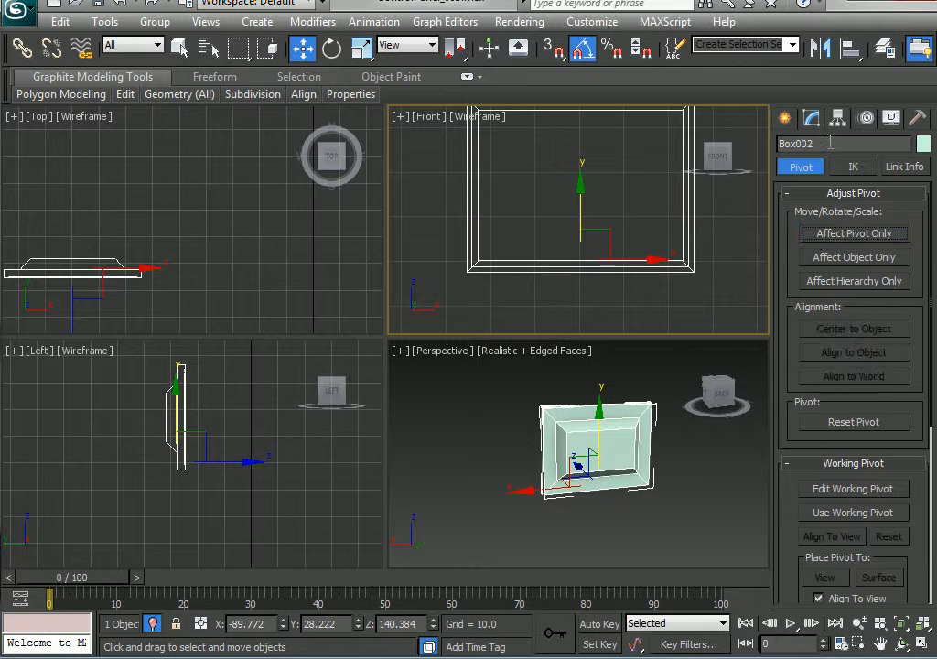
{"action": "left_click", "coordinate": [785, 119]}
{"action": "left_click", "coordinate": [811, 118]}
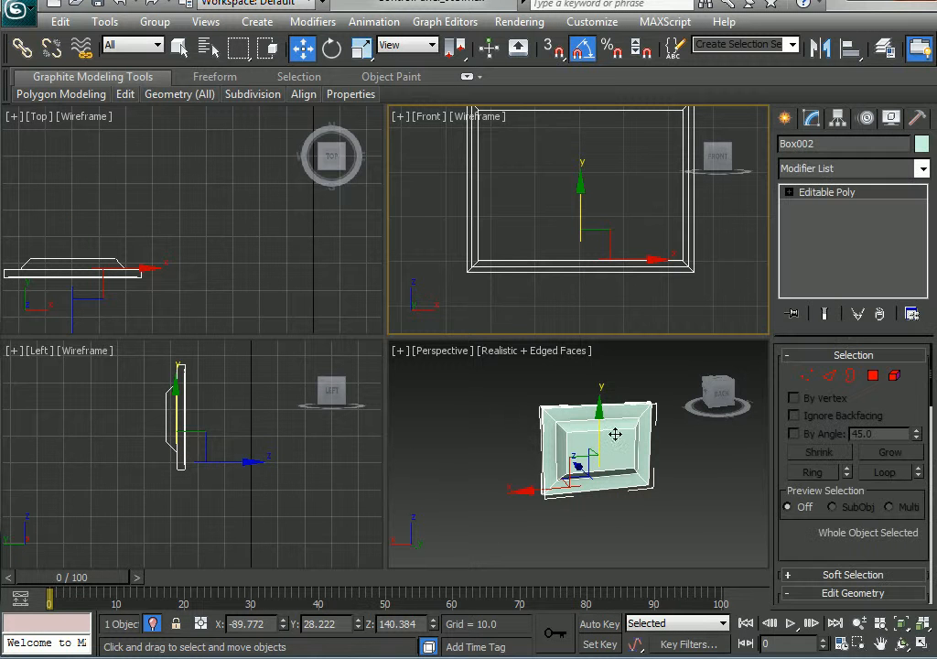
- End the isolation and lower the small screen along Z to about 134.3, leaving a gap beneath the large screen
{"action": "right_click", "coordinate": [509, 431]}
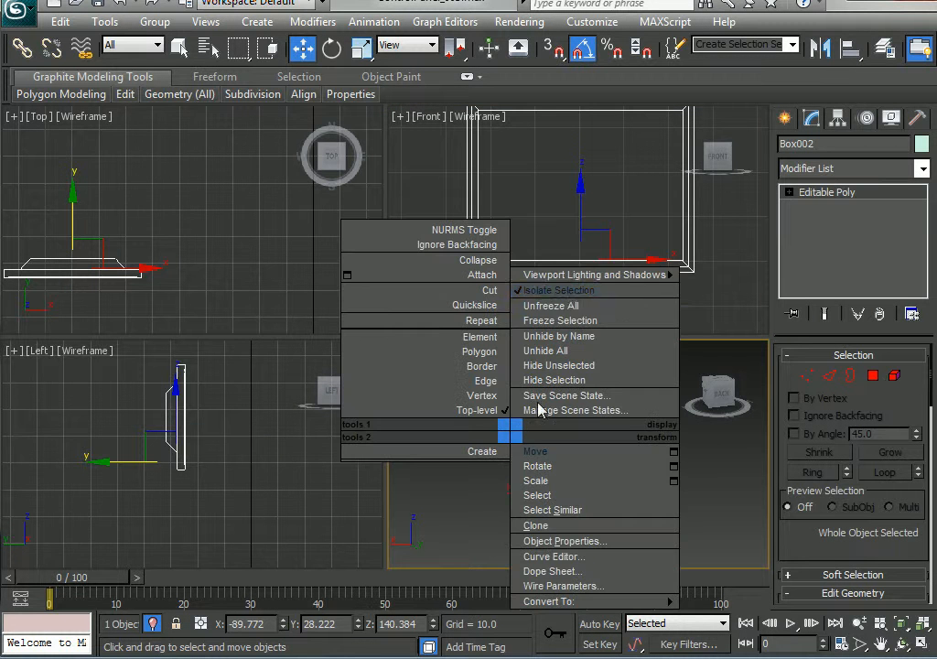
{"action": "left_click", "coordinate": [549, 289]}
{"action": "scroll", "coordinate": [593, 469], "scroll_direction": "up", "scroll_amount": 5}
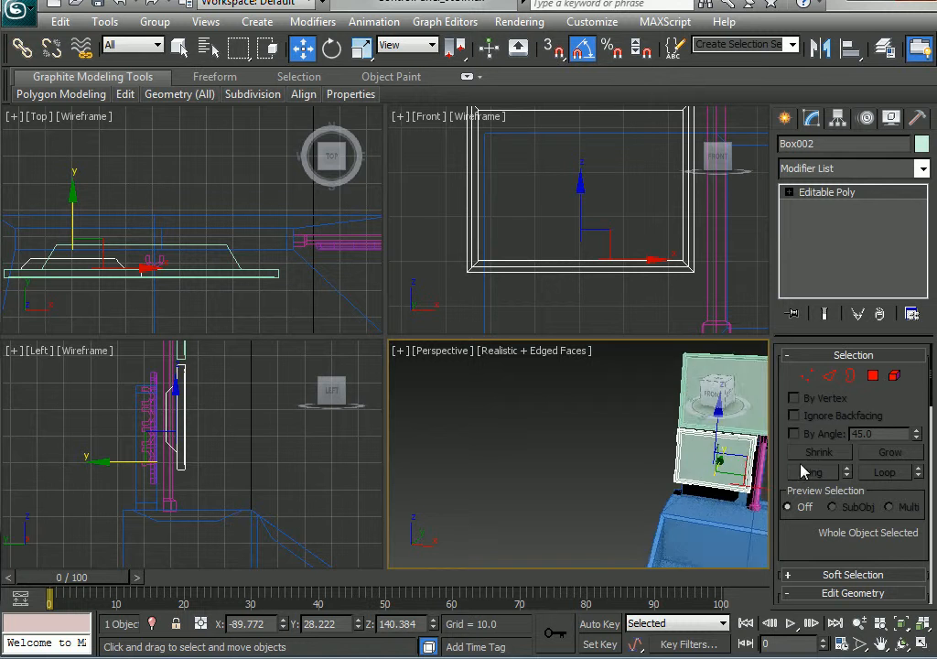
{"action": "middle_click_drag", "start_coordinate": [631, 453], "coordinate": [403, 426]}
{"action": "middle_click_drag", "start_coordinate": [627, 512], "coordinate": [672, 490], "text": "alt"}
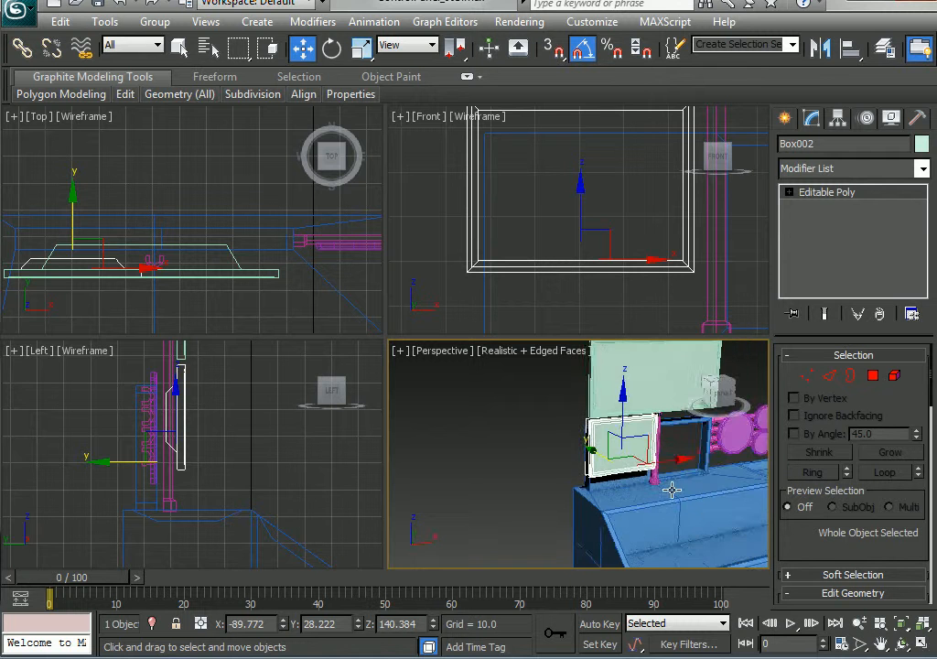
{"action": "key", "text": "alt+w"}
{"action": "middle_click_drag", "start_coordinate": [371, 386], "coordinate": [243, 393]}
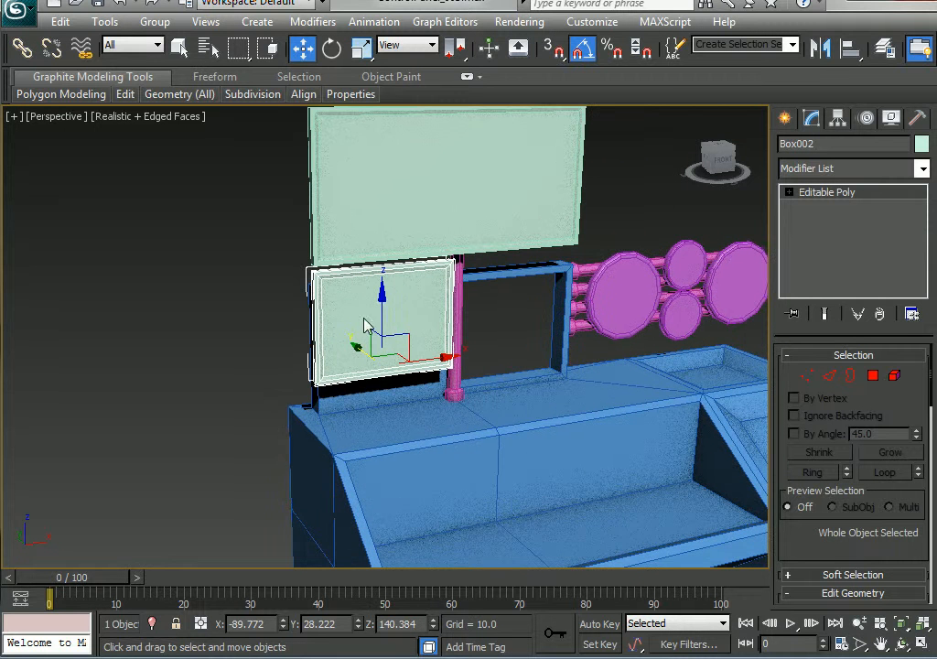
{"action": "left_click_drag", "start_coordinate": [383, 302], "coordinate": [383, 319]}
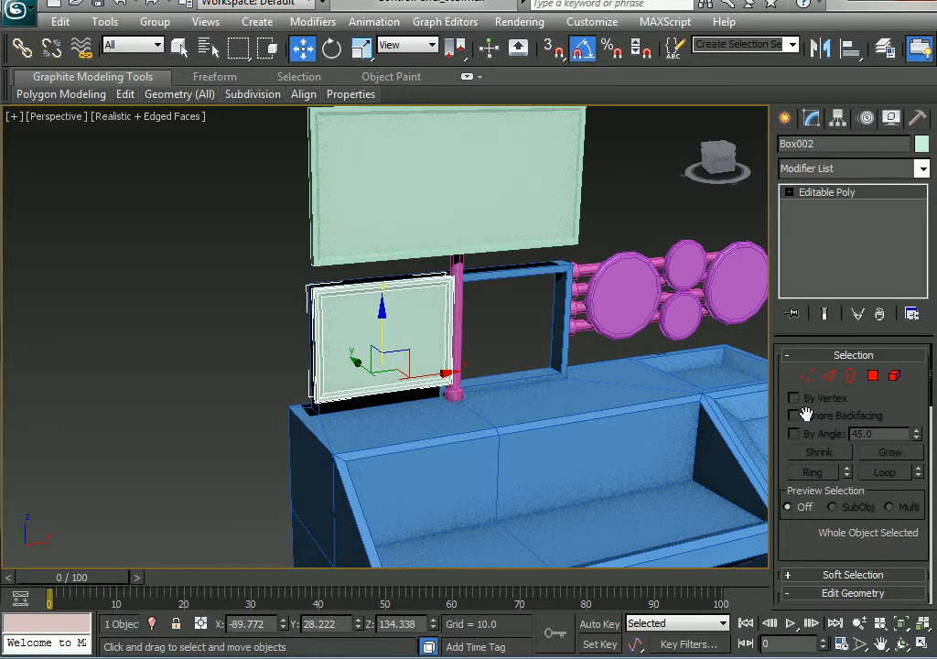
- Raise the small screen's 12 bottom vertices to about Z 139.4 to reduce its height further
{"action": "left_click", "coordinate": [806, 375]}
{"action": "middle_click_drag", "start_coordinate": [623, 412], "coordinate": [558, 405], "text": "alt"}
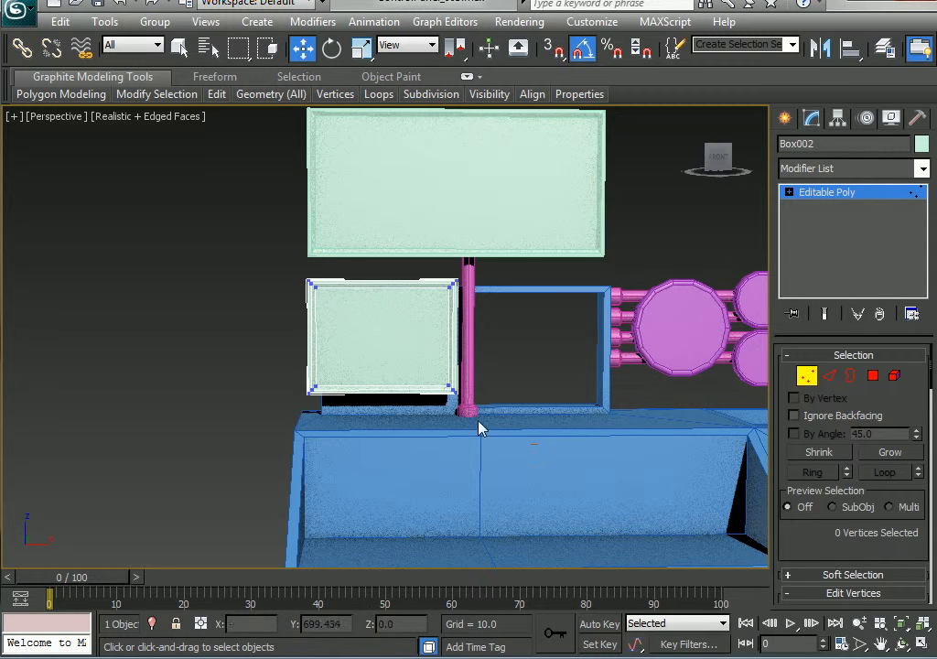
{"action": "left_click_drag", "start_coordinate": [256, 362], "coordinate": [249, 351]}
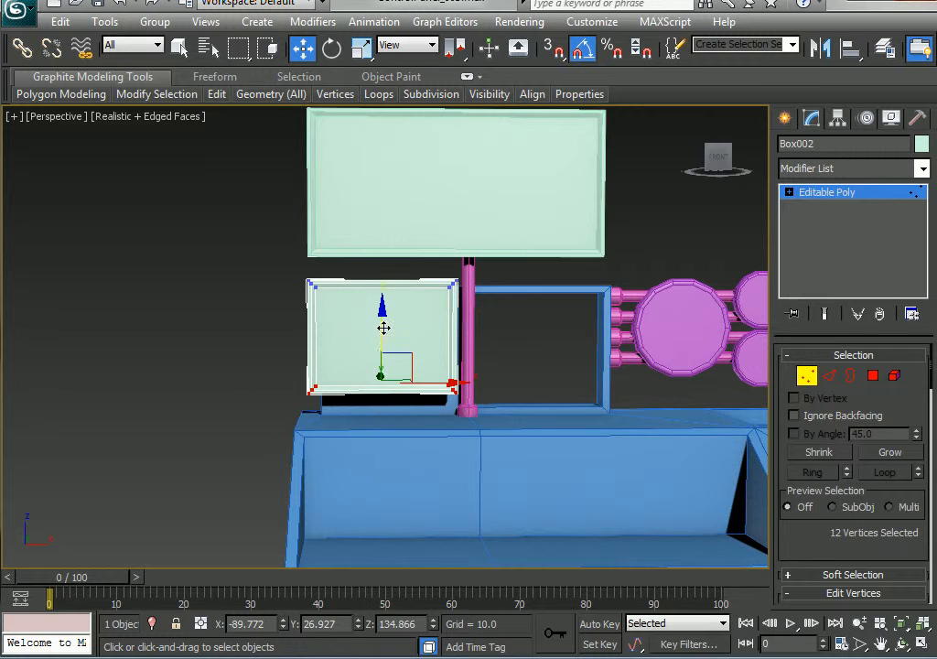
{"action": "left_click_drag", "start_coordinate": [384, 327], "coordinate": [379, 315]}
{"action": "left_click", "coordinate": [808, 375]}
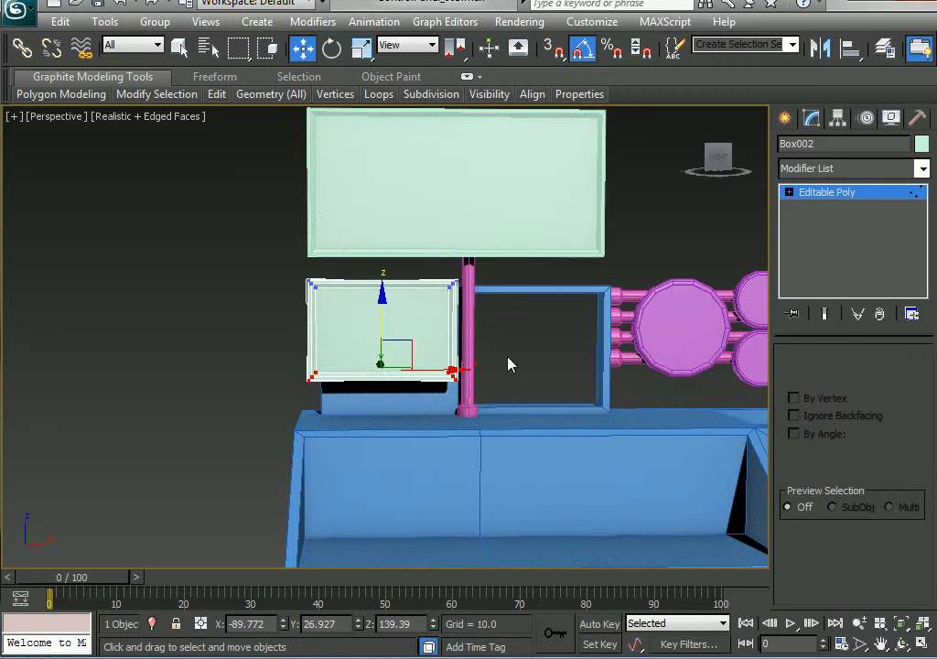
- Move the small screen forward in front of the large screen to about X -98.1, Y 2.7
{"action": "middle_click_drag", "start_coordinate": [387, 362], "coordinate": [348, 380], "text": "alt"}
{"action": "left_click_drag", "start_coordinate": [317, 366], "coordinate": [344, 371]}
{"action": "middle_click_drag", "start_coordinate": [443, 400], "coordinate": [434, 353], "text": "alt"}
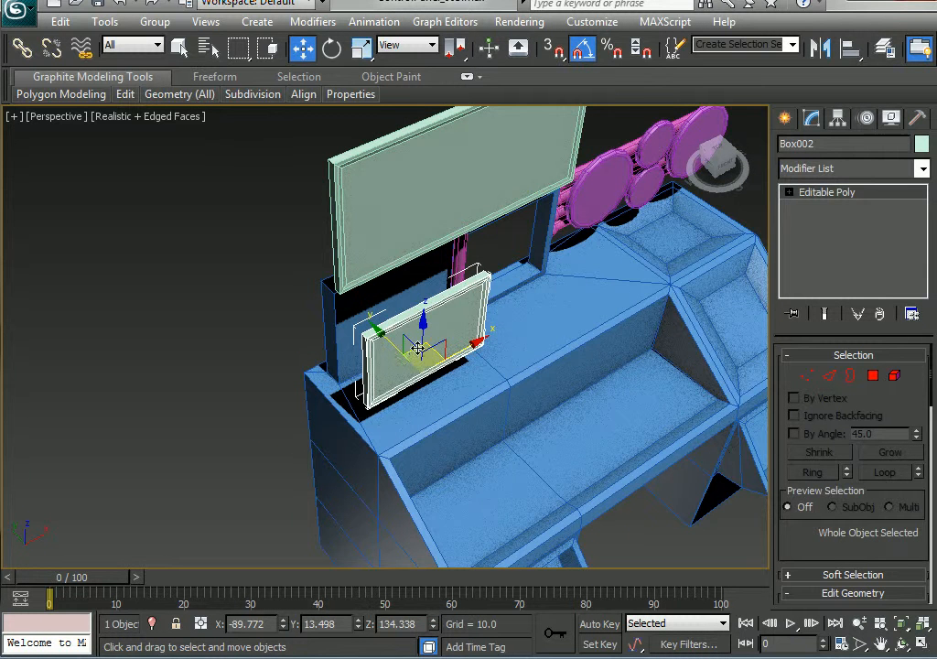
{"action": "left_click_drag", "start_coordinate": [414, 356], "coordinate": [412, 379]}
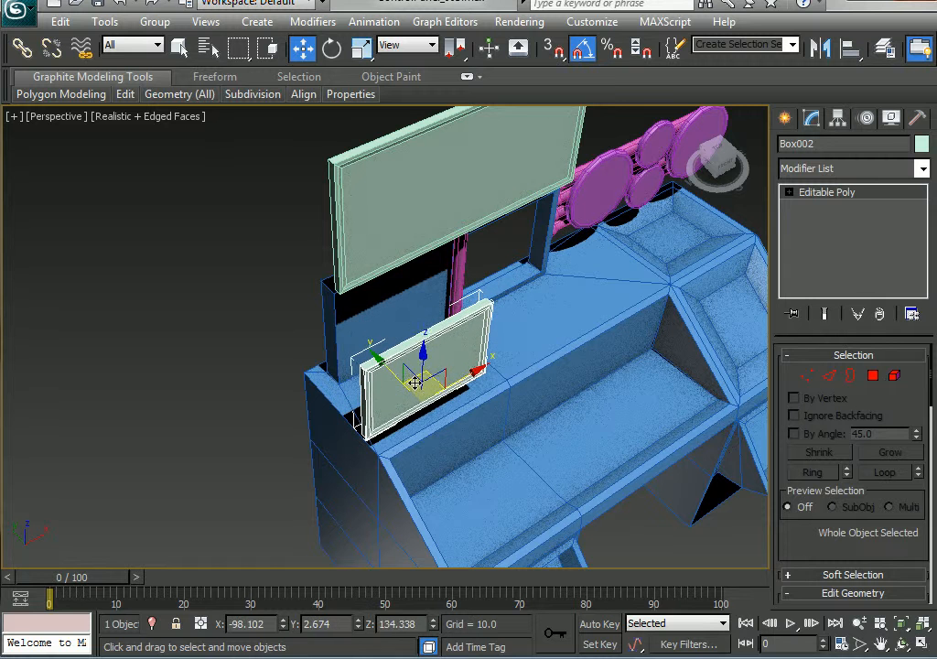
- Rotate the small screen 30 degrees about Z and shift it back to about Y 5.2
{"action": "key", "text": "e"}
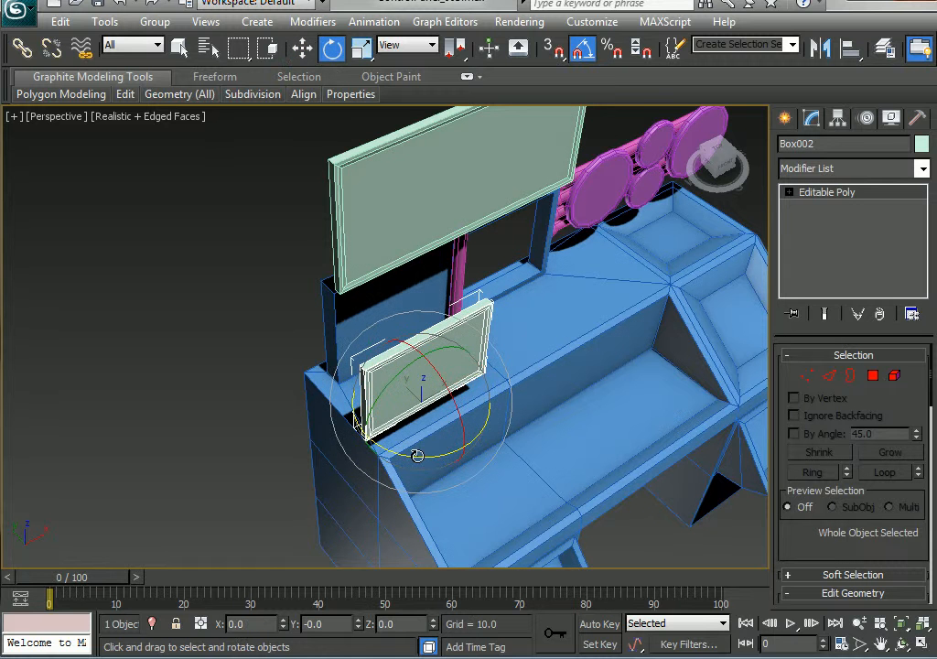
{"action": "left_click_drag", "start_coordinate": [416, 456], "coordinate": [445, 452]}
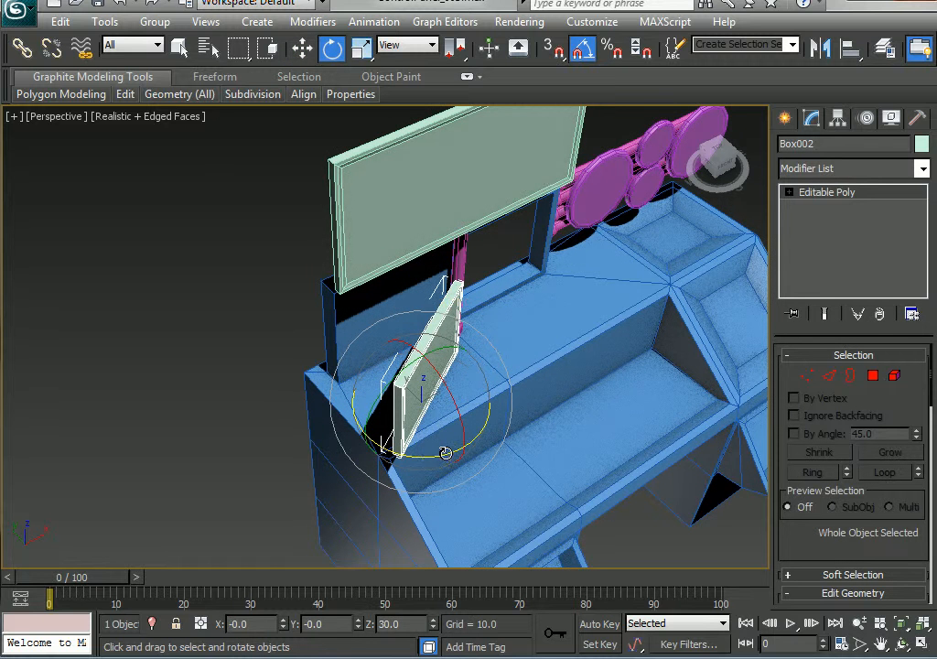
{"action": "key", "text": "w"}
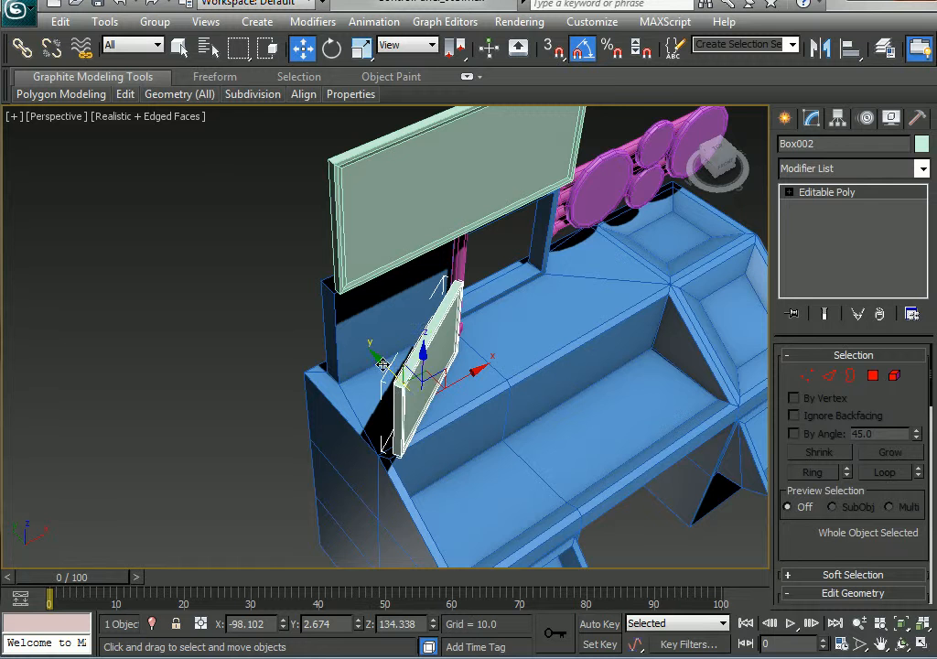
{"action": "mouse_move", "coordinate": [388, 371]}
{"action": "left_mouse_down"}
{"action": "mouse_move", "coordinate": [373, 380]}
{"action": "mouse_move", "coordinate": [376, 362]}
{"action": "left_mouse_up"}
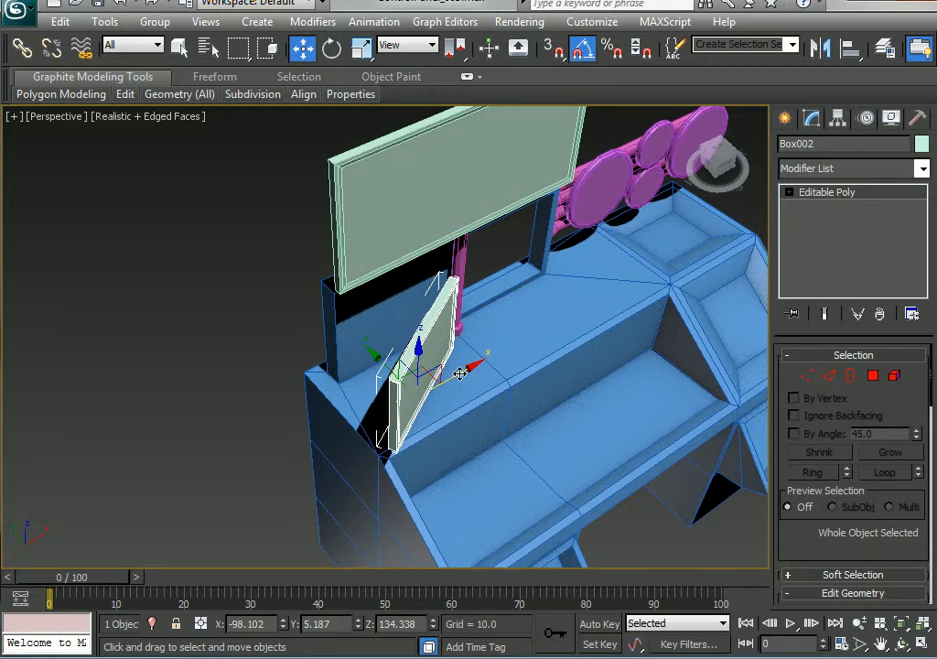
- Copy the small screen along X to about -30.6 and rotate the copy about Z to mirror the first one's angle
{"action": "mouse_move", "coordinate": [460, 373]}
{"action": "left_mouse_down", "text": "shift"}
{"action": "mouse_move", "coordinate": [638, 279]}
{"action": "mouse_move", "coordinate": [607, 289]}
{"action": "mouse_move", "coordinate": [601, 309]}
{"action": "left_mouse_up", "text": "shift"}
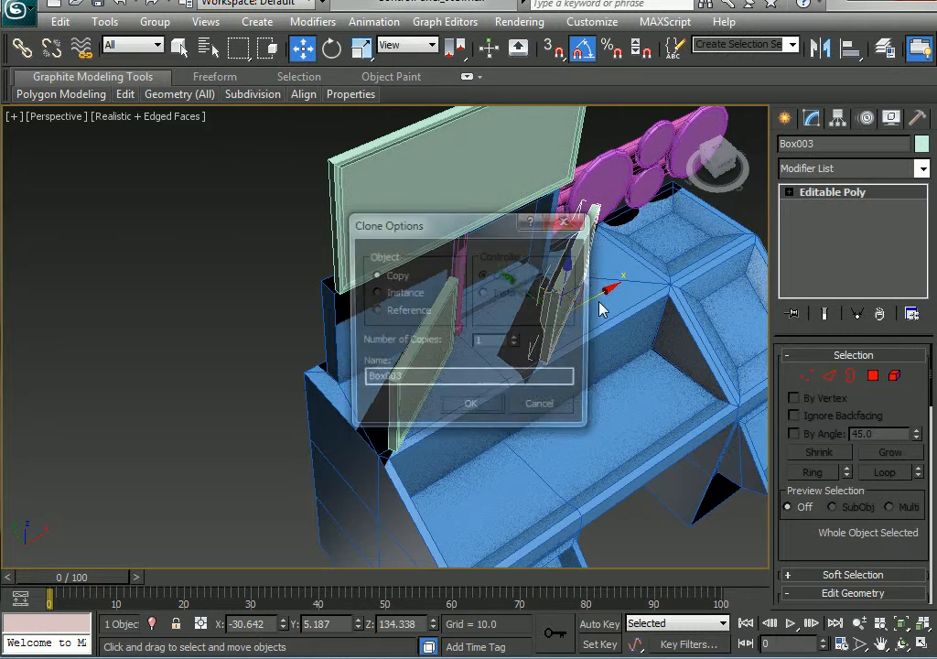
{"action": "left_click", "coordinate": [477, 409]}
{"action": "key", "text": "e"}
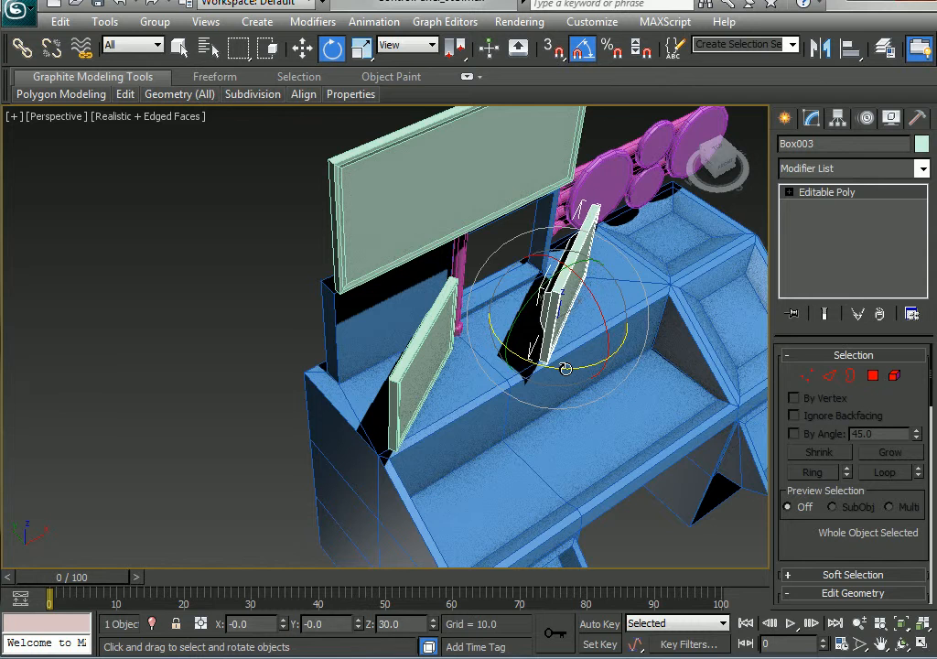
{"action": "left_click_drag", "start_coordinate": [565, 368], "coordinate": [508, 355]}
{"action": "key", "text": "w"}
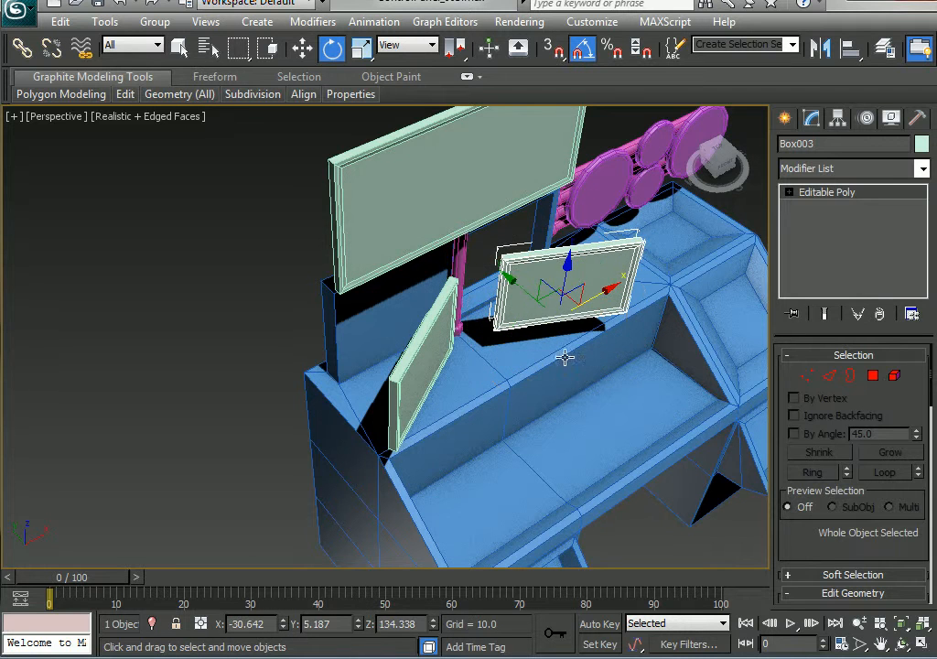
- Tilt the large screen forward about its X axis and lower it to about Z 176.1
{"action": "middle_click_drag", "start_coordinate": [582, 384], "coordinate": [453, 338], "text": "alt"}
{"action": "left_click", "coordinate": [461, 249]}
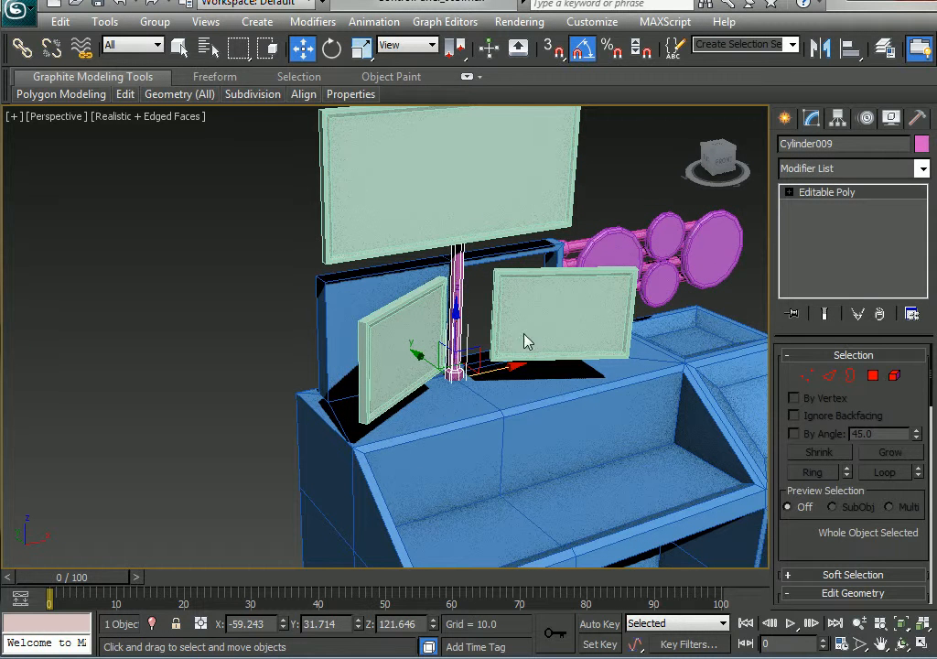
{"action": "left_click", "coordinate": [494, 257]}
{"action": "key", "text": "e"}
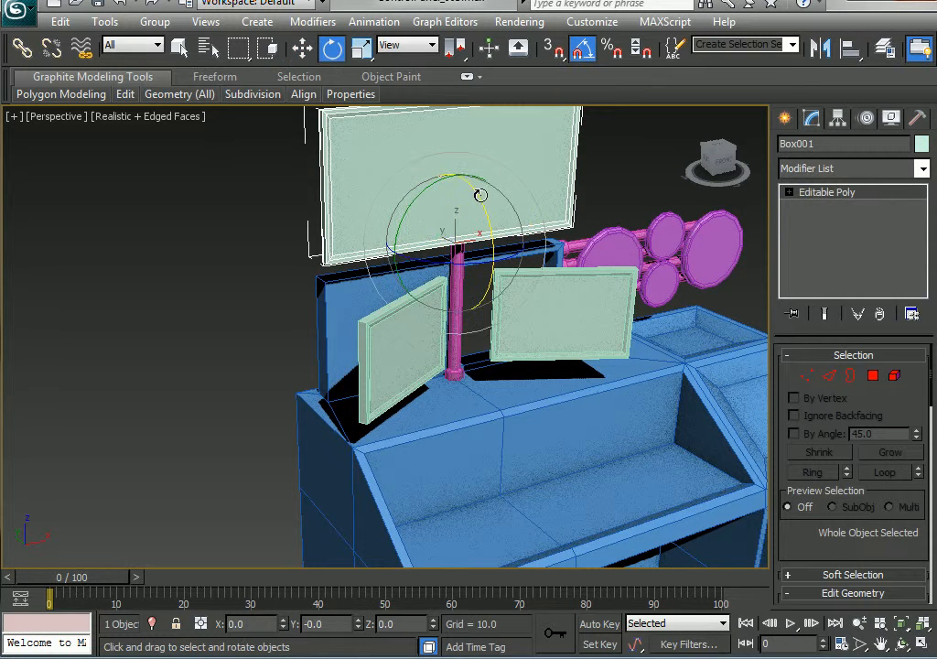
{"action": "left_click_drag", "start_coordinate": [479, 195], "coordinate": [481, 226]}
{"action": "key", "text": "w"}
{"action": "middle_click_drag", "start_coordinate": [452, 369], "coordinate": [389, 355], "text": "alt"}
{"action": "left_click_drag", "start_coordinate": [459, 184], "coordinate": [472, 205]}
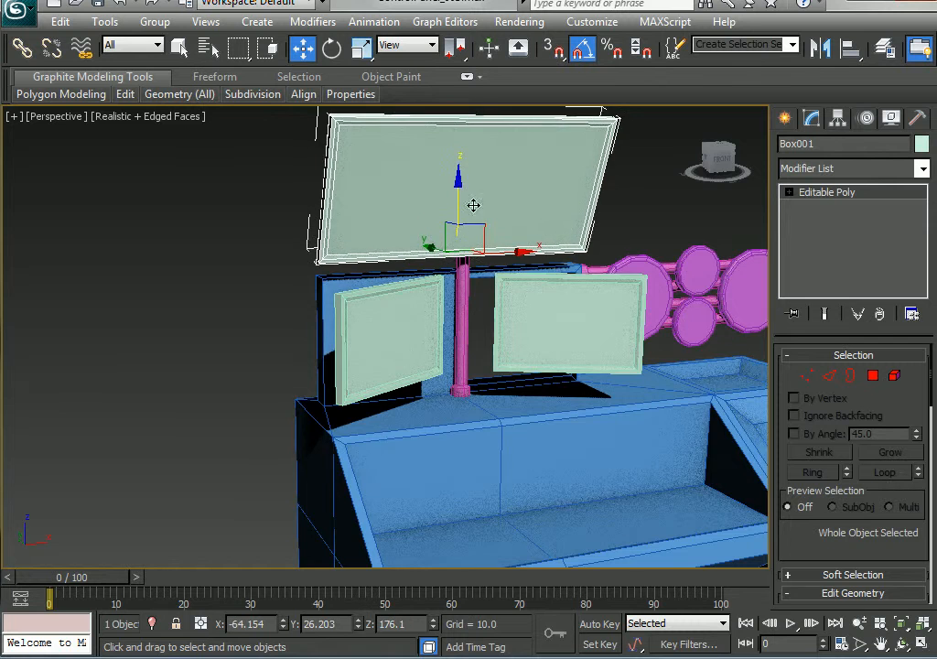
- Duplicate the upright pipe along X to form a side-by-side pair behind the large screen, one at about X -56.8
{"action": "middle_click_drag", "start_coordinate": [458, 366], "coordinate": [513, 328], "text": "alt"}
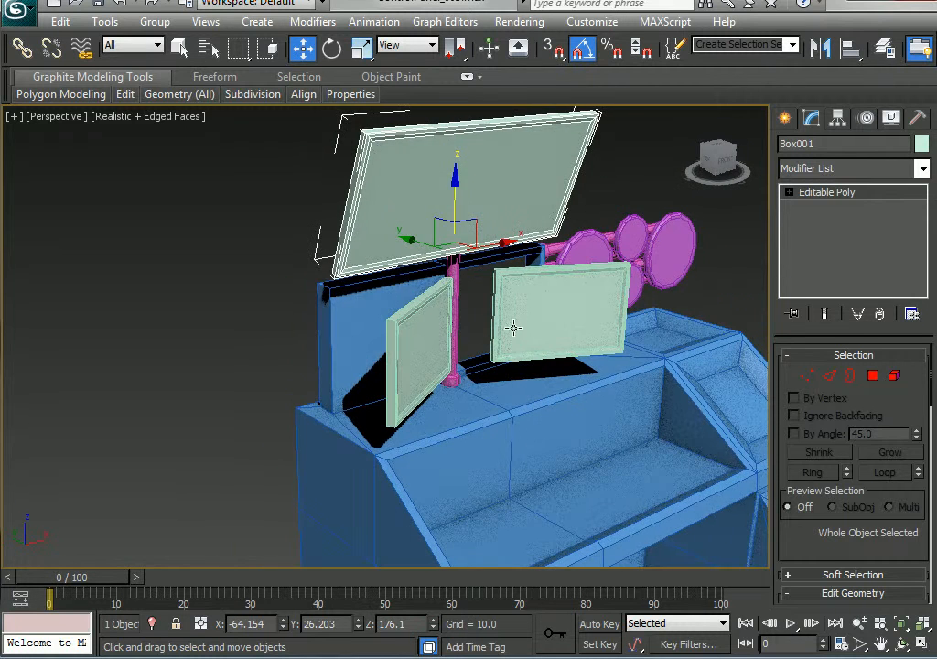
{"action": "left_click", "coordinate": [451, 265]}
{"action": "middle_click_drag", "start_coordinate": [500, 370], "coordinate": [455, 400], "text": "alt"}
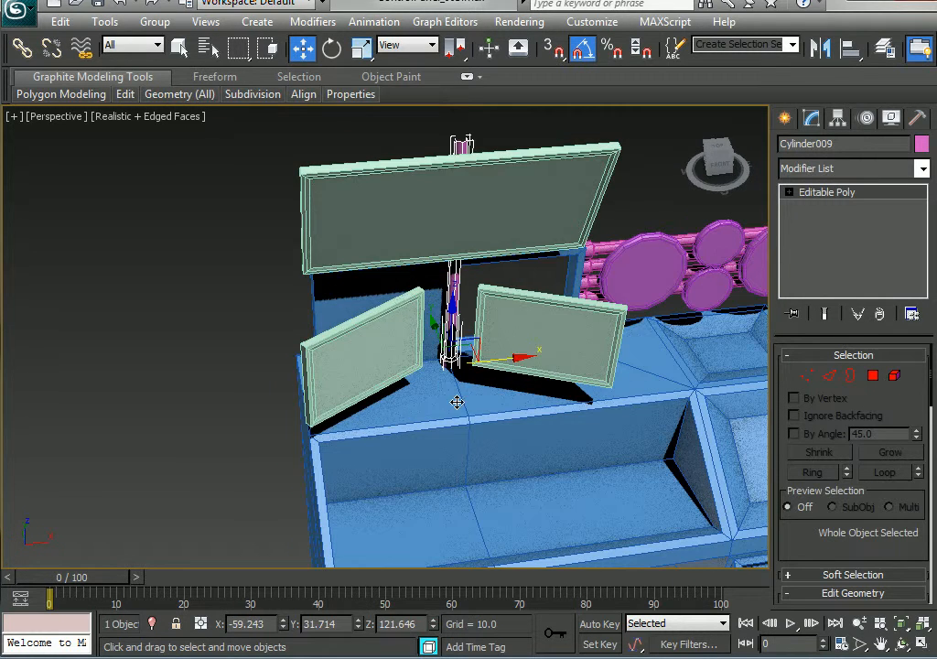
{"action": "mouse_move", "coordinate": [465, 357]}
{"action": "left_mouse_down"}
{"action": "mouse_move", "coordinate": [403, 353]}
{"action": "mouse_move", "coordinate": [504, 356]}
{"action": "mouse_move", "coordinate": [500, 364]}
{"action": "left_mouse_up"}
{"action": "left_click", "coordinate": [470, 409]}
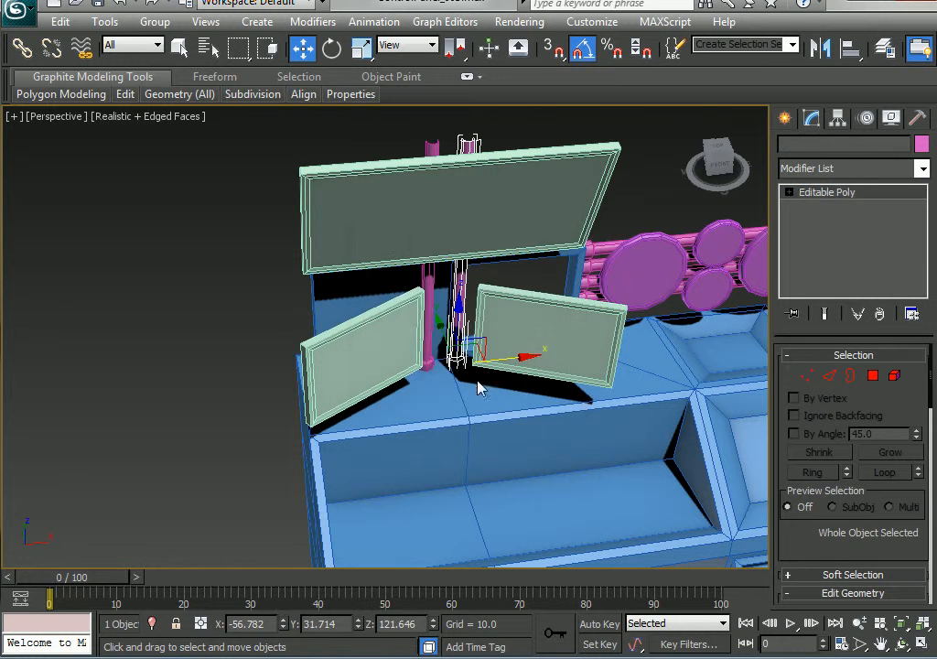
- Copy a pipe to the area behind the right small screen, at about X -31.4, Y 11.2
{"action": "mouse_move", "coordinate": [477, 382]}
{"action": "middle_mouse_down", "text": "alt"}
{"action": "mouse_move", "coordinate": [503, 339]}
{"action": "mouse_move", "coordinate": [474, 362]}
{"action": "mouse_move", "coordinate": [487, 363]}
{"action": "mouse_move", "coordinate": [498, 401]}
{"action": "mouse_move", "coordinate": [467, 446]}
{"action": "mouse_move", "coordinate": [486, 295]}
{"action": "middle_mouse_up", "text": "alt"}
{"action": "mouse_move", "coordinate": [486, 296]}
{"action": "left_mouse_down", "text": "shift"}
{"action": "mouse_move", "coordinate": [545, 359]}
{"action": "mouse_move", "coordinate": [535, 354]}
{"action": "left_mouse_up", "text": "shift"}
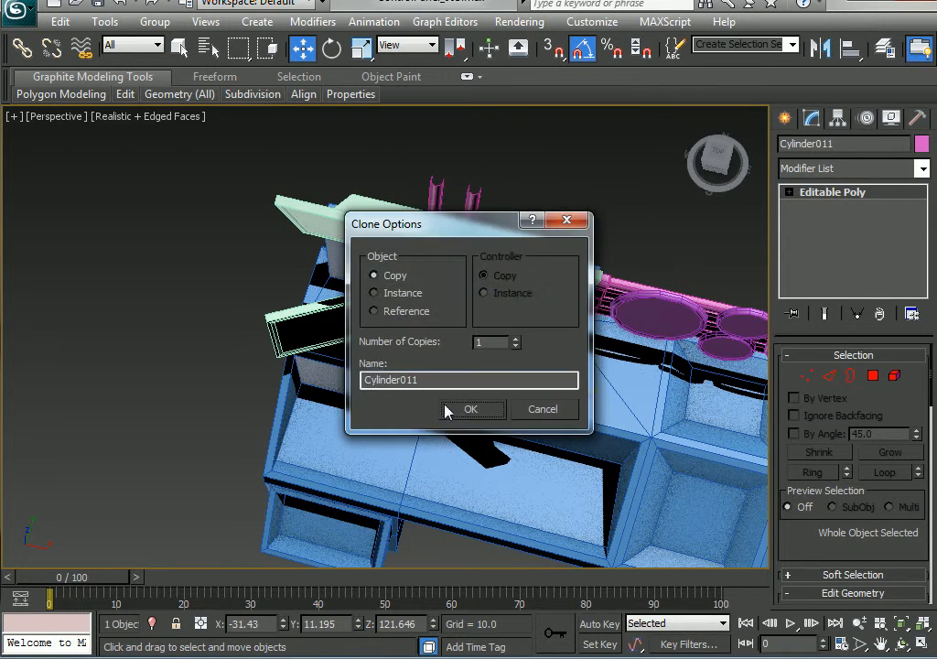
{"action": "left_click", "coordinate": [471, 409]}
- In the Top view, rotate the new pipe about Z to the right small screen's angle and move it to about X -28.0, Y 7.5
{"action": "key", "text": "alt+w"}
{"action": "scroll", "coordinate": [209, 267], "scroll_direction": "up", "scroll_amount": 6}
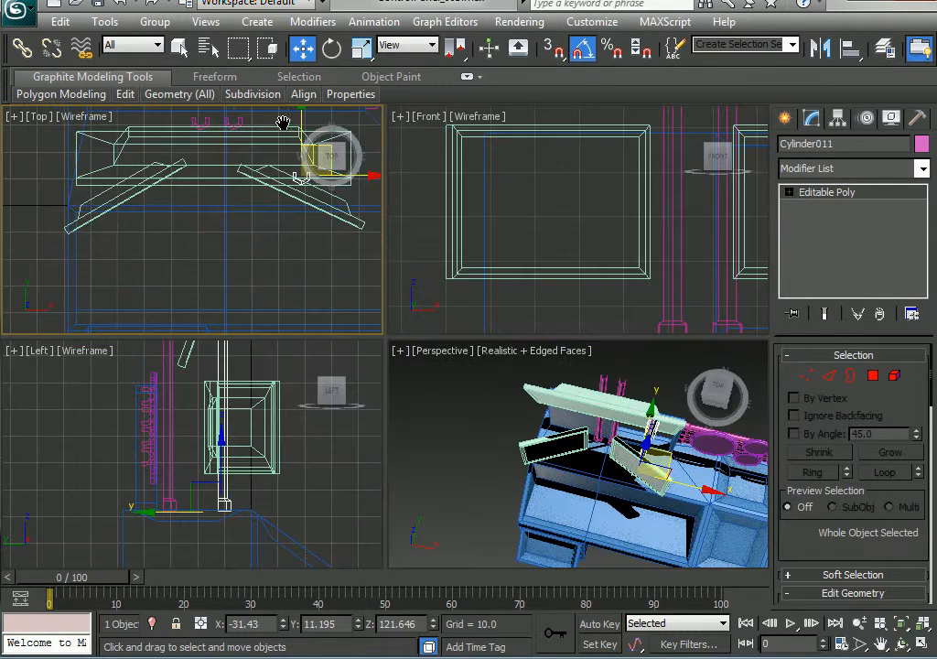
{"action": "key", "text": "e"}
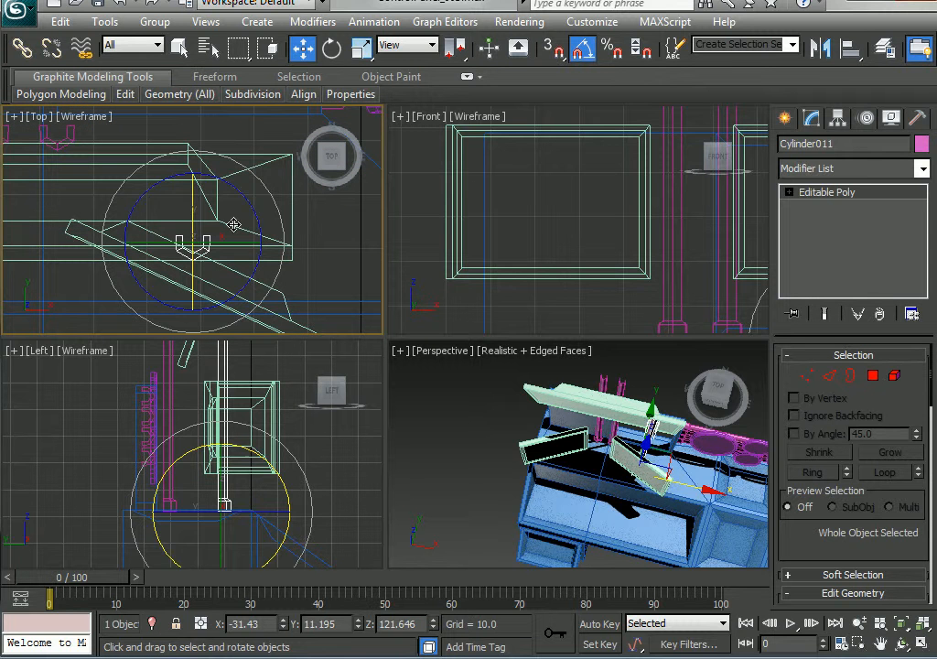
{"action": "left_click_drag", "start_coordinate": [237, 187], "coordinate": [272, 227]}
{"action": "key", "text": "w"}
{"action": "key", "text": "e"}
{"action": "key", "text": "w"}
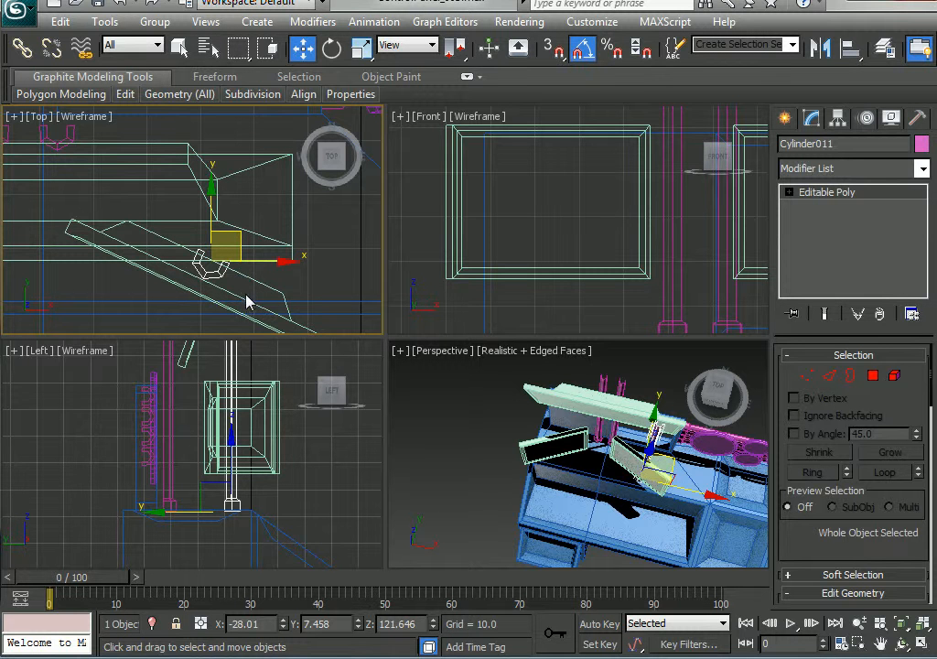
- Align the new pipe to the right small screen by pivot points and seat its base on the desk at about Z 121.5
{"action": "key", "text": "alt+a"}
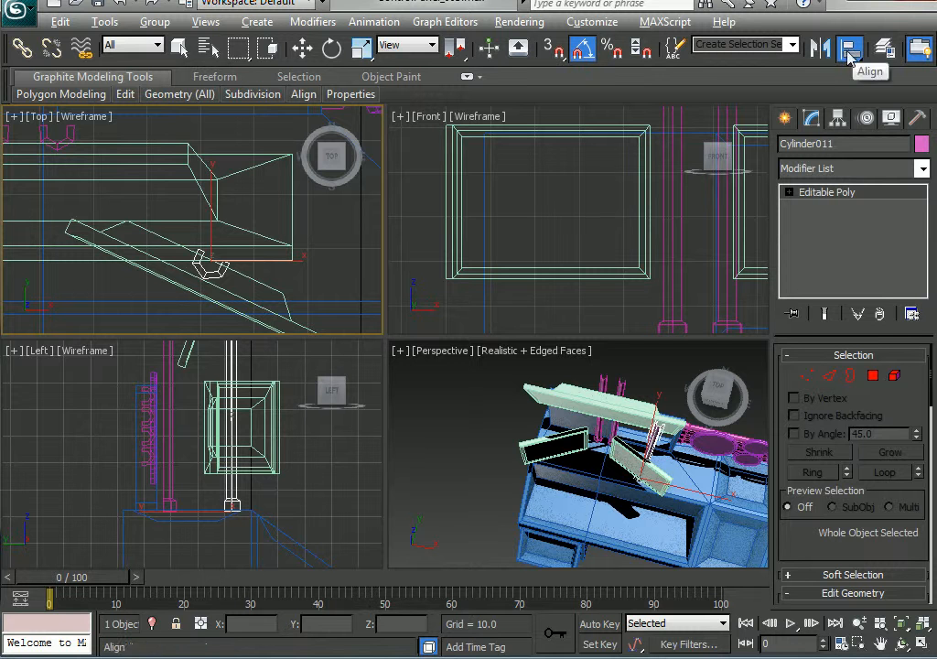
{"action": "left_click", "coordinate": [251, 281]}
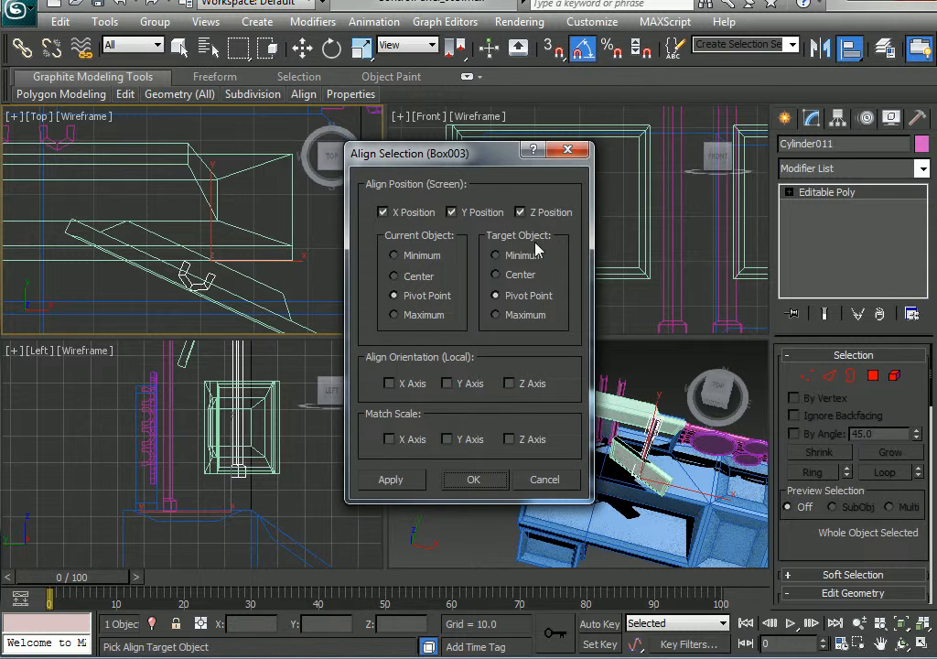
{"action": "left_click", "coordinate": [471, 479]}
{"action": "left_click_drag", "start_coordinate": [700, 403], "coordinate": [649, 478]}
{"action": "mouse_move", "coordinate": [660, 500]}
{"action": "middle_mouse_down", "text": "alt"}
{"action": "mouse_move", "coordinate": [515, 517]}
{"action": "mouse_move", "coordinate": [645, 515]}
{"action": "mouse_move", "coordinate": [661, 501]}
{"action": "middle_mouse_up", "text": "alt"}
- Shorten the right small screen's pipe by lowering its five top vertices until they sit behind that screen
{"action": "left_click", "coordinate": [807, 376]}
{"action": "middle_click_drag", "start_coordinate": [630, 236], "coordinate": [475, 305]}
{"action": "scroll", "coordinate": [634, 234], "scroll_direction": "down", "scroll_amount": 3}
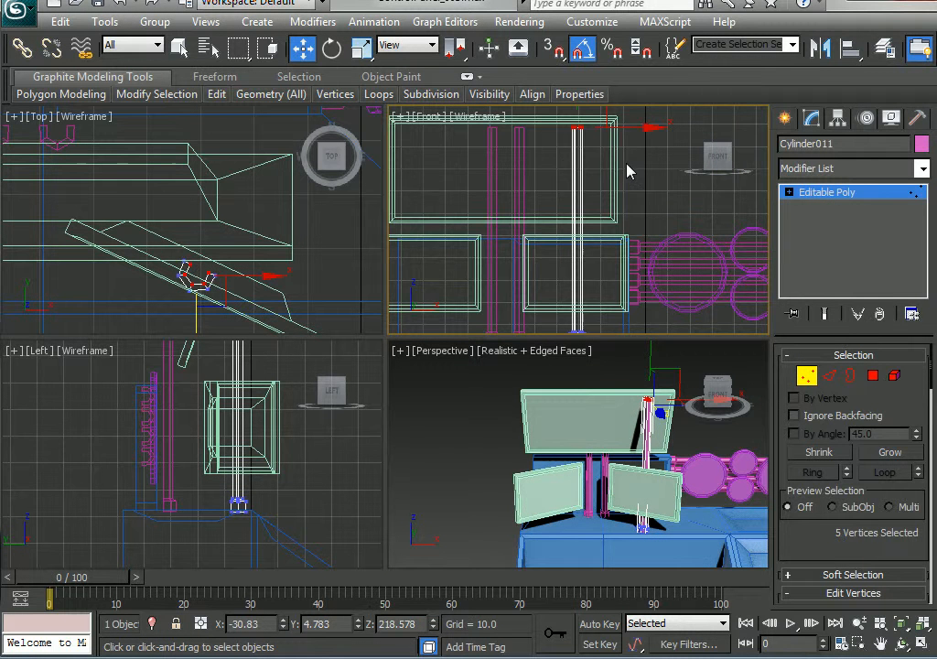
{"action": "scroll", "coordinate": [627, 171], "scroll_direction": "down", "scroll_amount": 2}
{"action": "left_click_drag", "start_coordinate": [577, 116], "coordinate": [586, 206]}
{"action": "left_click", "coordinate": [807, 377]}
- Copy the short pipe along X toward the left small screen, to about X -67.1
{"action": "middle_click_drag", "start_coordinate": [646, 490], "coordinate": [636, 457]}
{"action": "key", "text": "alt+w"}
{"action": "middle_click_drag", "start_coordinate": [499, 442], "coordinate": [540, 457], "text": "alt"}
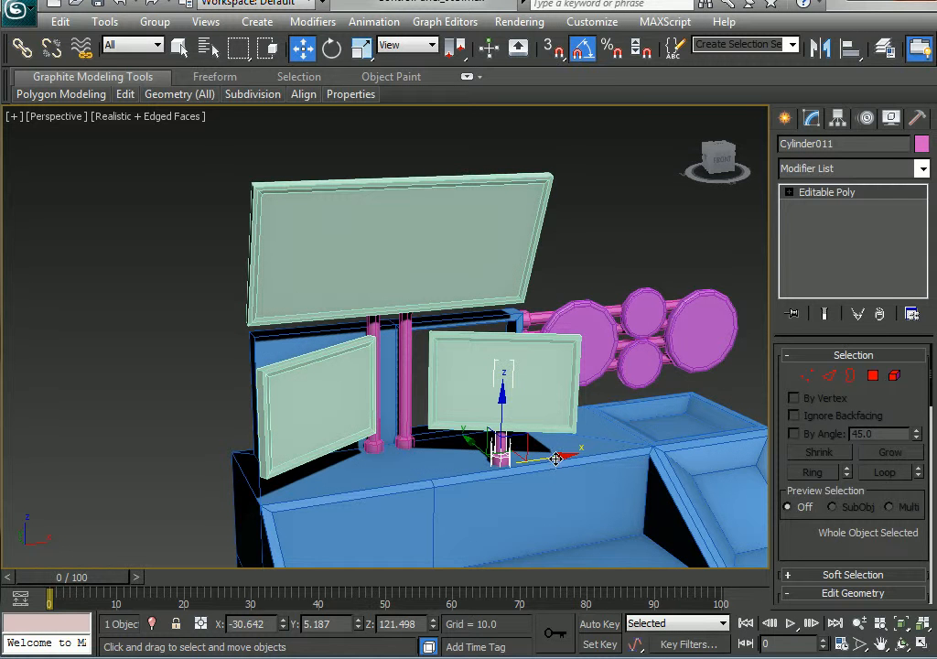
{"action": "left_click_drag", "start_coordinate": [556, 468], "coordinate": [444, 469], "text": "shift"}
{"action": "left_click", "coordinate": [488, 412]}
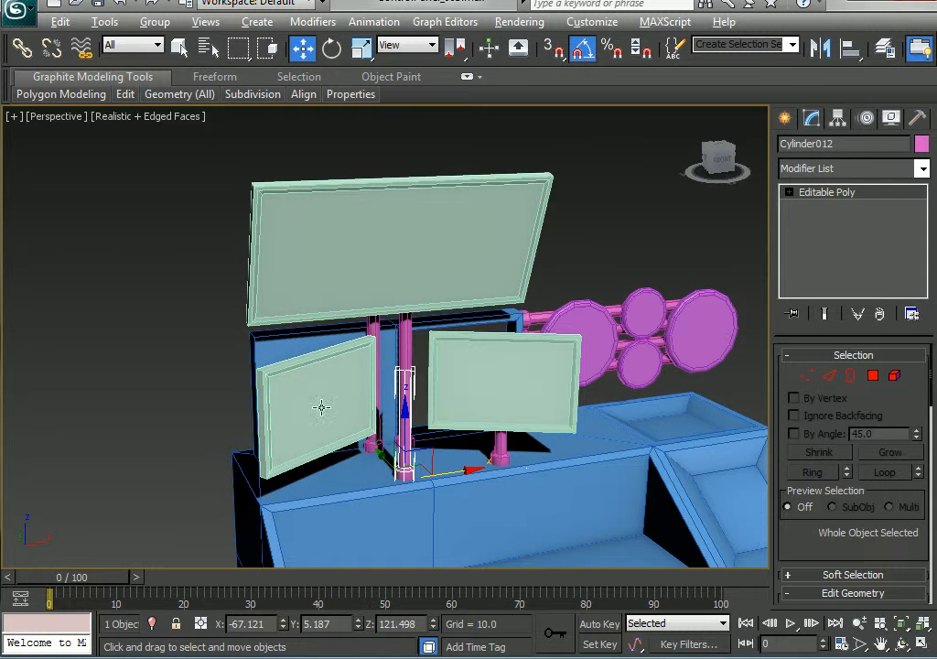
- Align the copied pipe to the left small screen's pivot in X and Y only, matching its local Y axis orientation
{"action": "key", "text": "alt+a"}
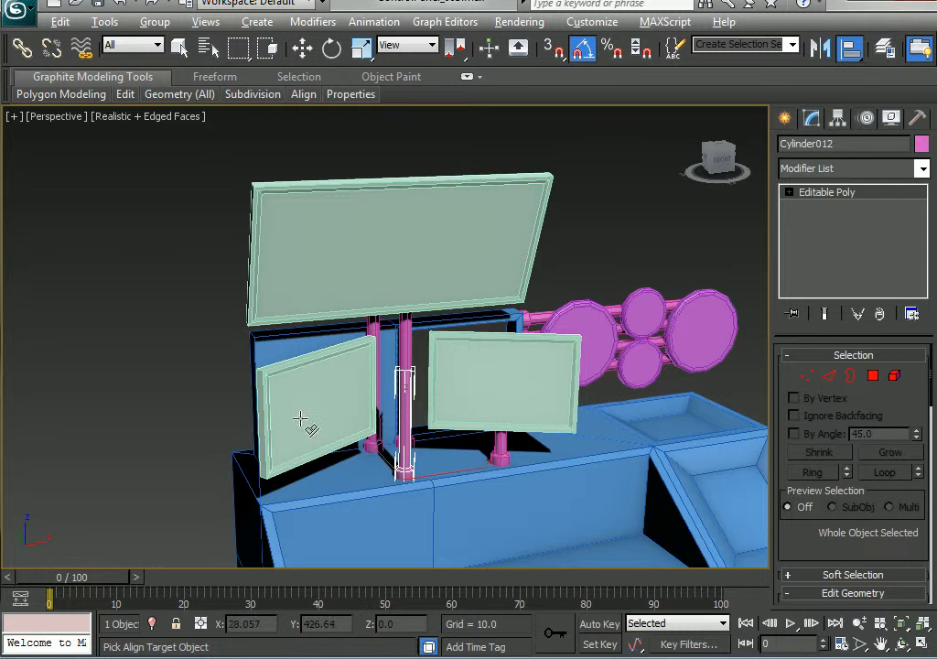
{"action": "left_click", "coordinate": [318, 392]}
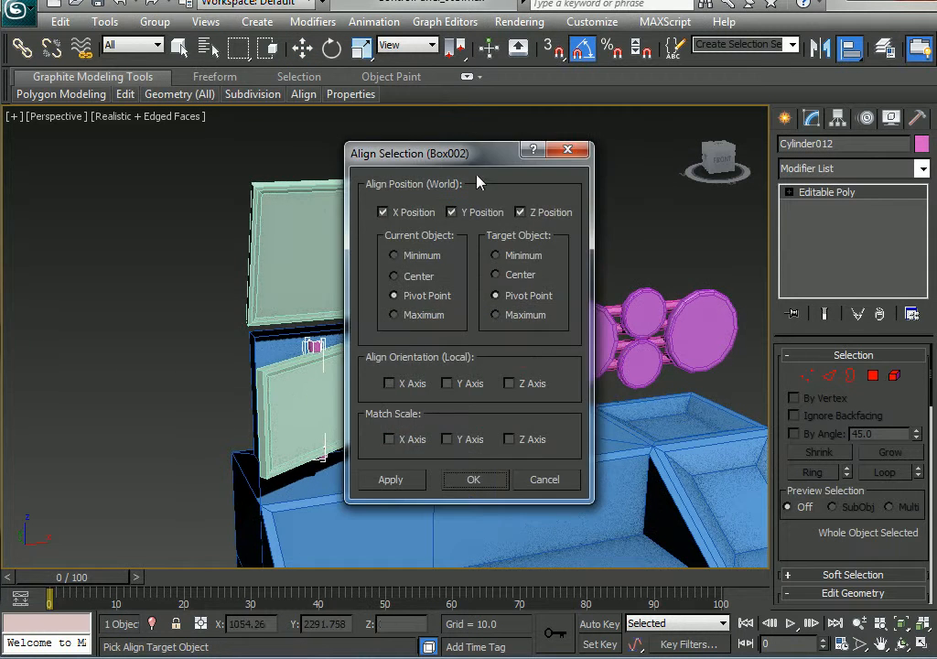
{"action": "left_click_drag", "start_coordinate": [476, 153], "coordinate": [698, 66]}
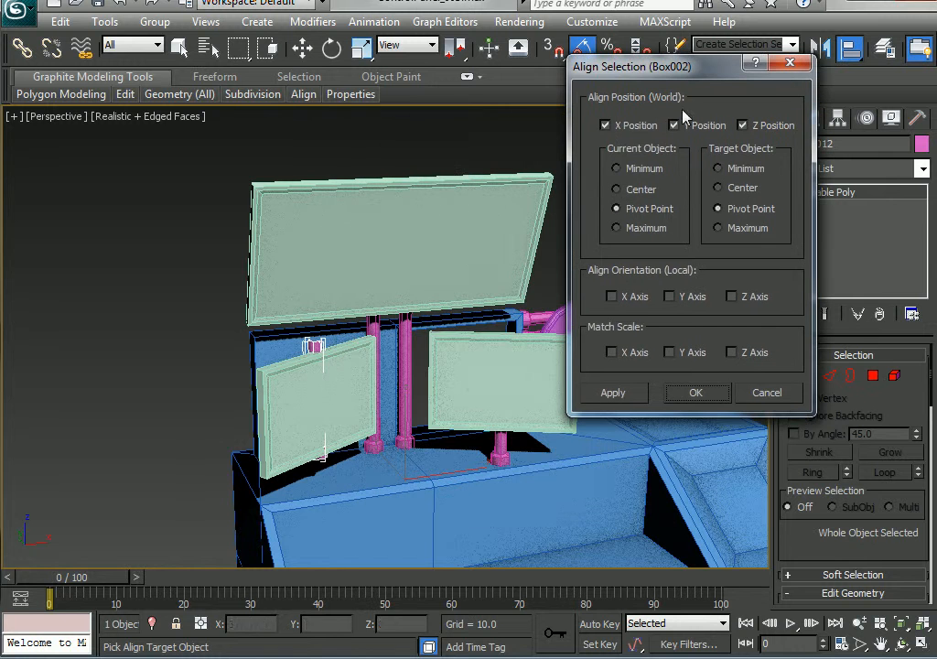
{"action": "left_click", "coordinate": [742, 127]}
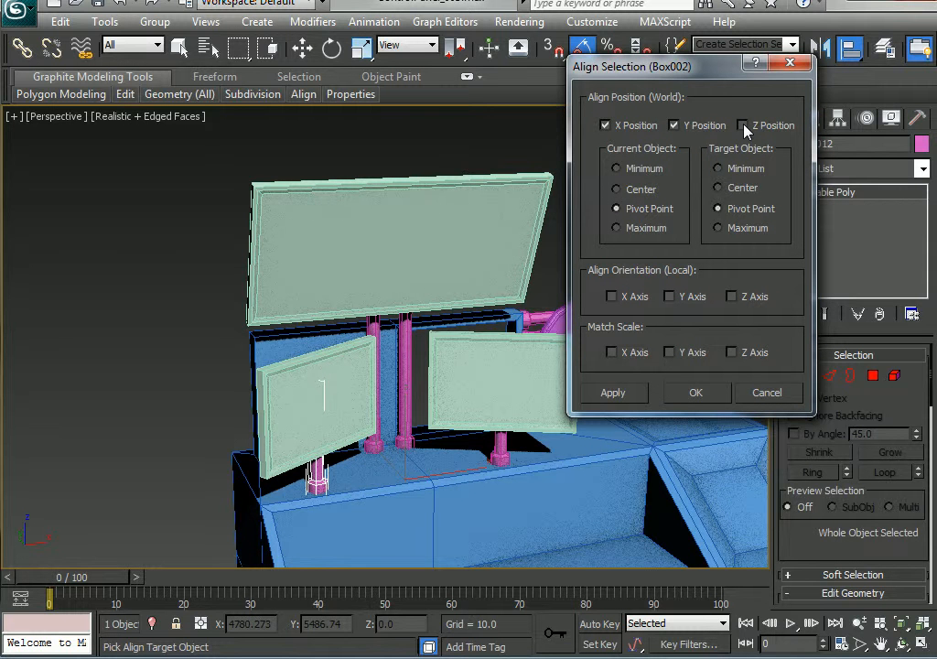
{"action": "left_click", "coordinate": [732, 296]}
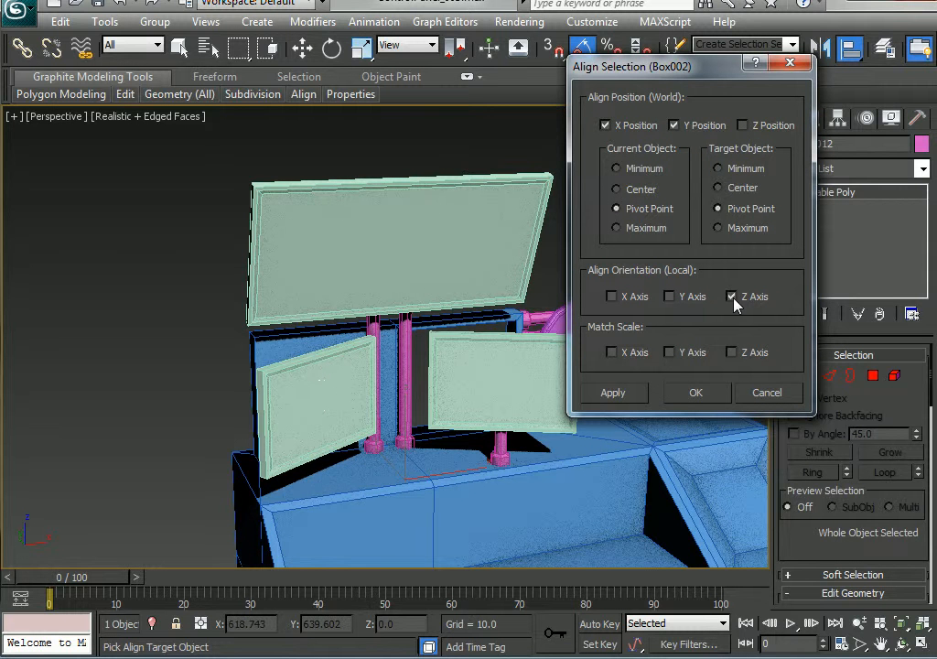
{"action": "left_click", "coordinate": [733, 296]}
{"action": "left_click", "coordinate": [669, 297]}
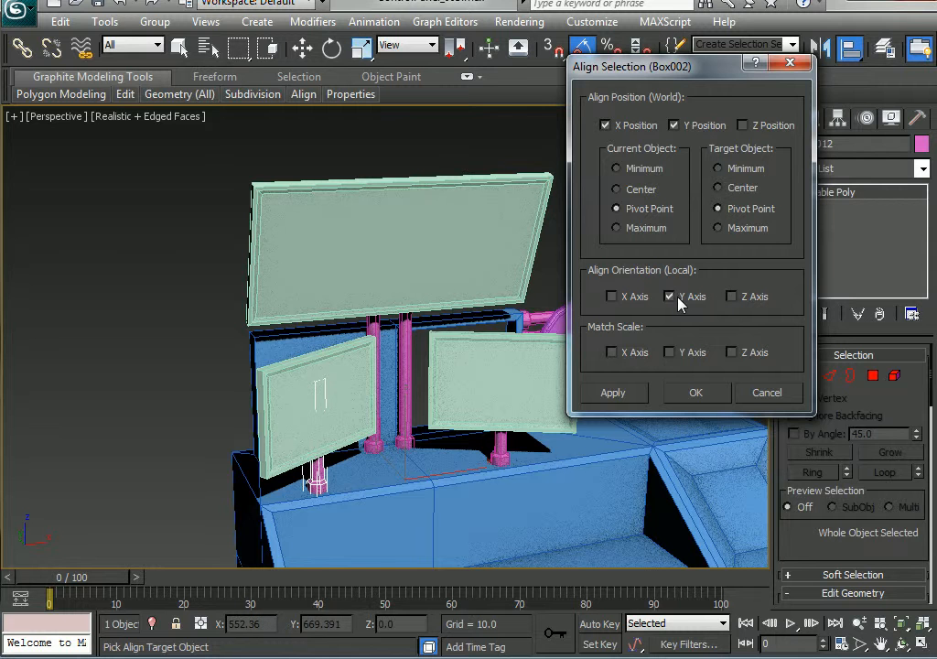
{"action": "left_click", "coordinate": [692, 392]}
- In the Top view, rotate the left short pipe 90 degrees about Z to face its screen correctly
{"action": "middle_click_drag", "start_coordinate": [468, 490], "coordinate": [385, 480], "text": "alt"}
{"action": "key", "text": "e"}
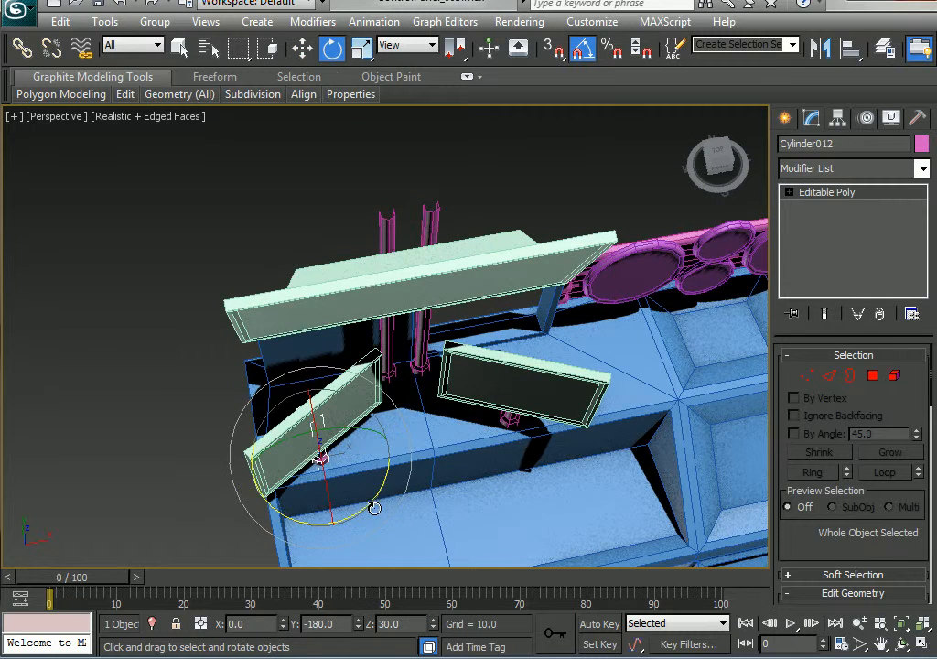
{"action": "key", "text": "alt+w"}
{"action": "middle_click_drag", "start_coordinate": [165, 226], "coordinate": [453, 235]}
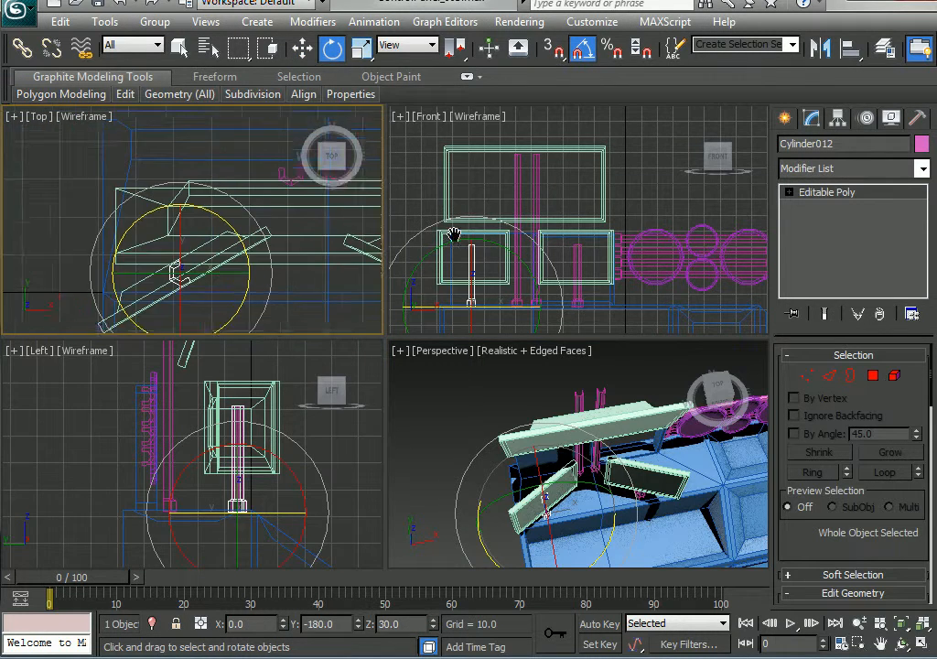
{"action": "middle_click_drag", "start_coordinate": [254, 224], "coordinate": [280, 197]}
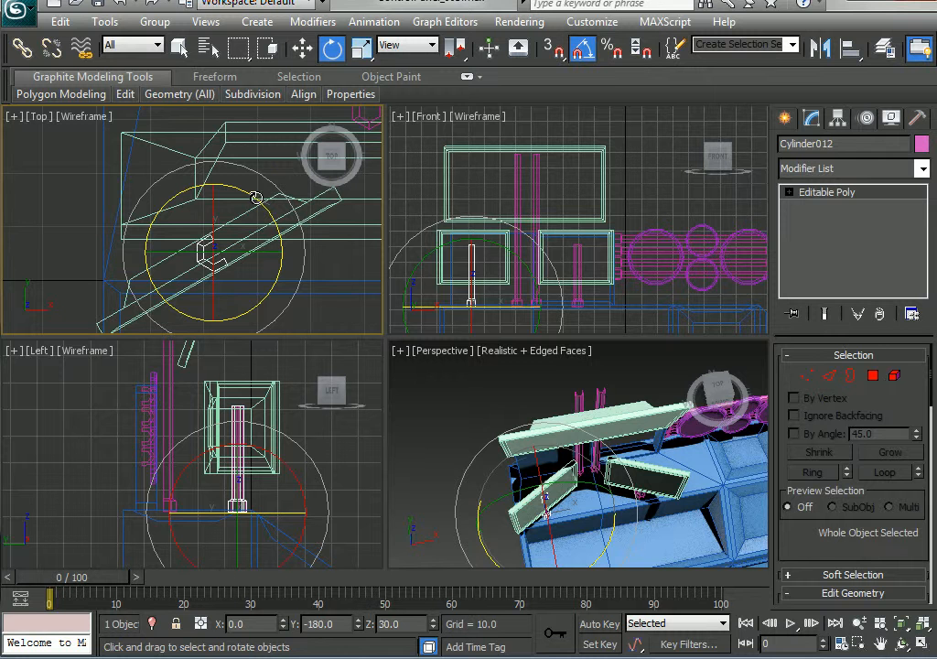
{"action": "left_click_drag", "start_coordinate": [256, 198], "coordinate": [186, 147]}
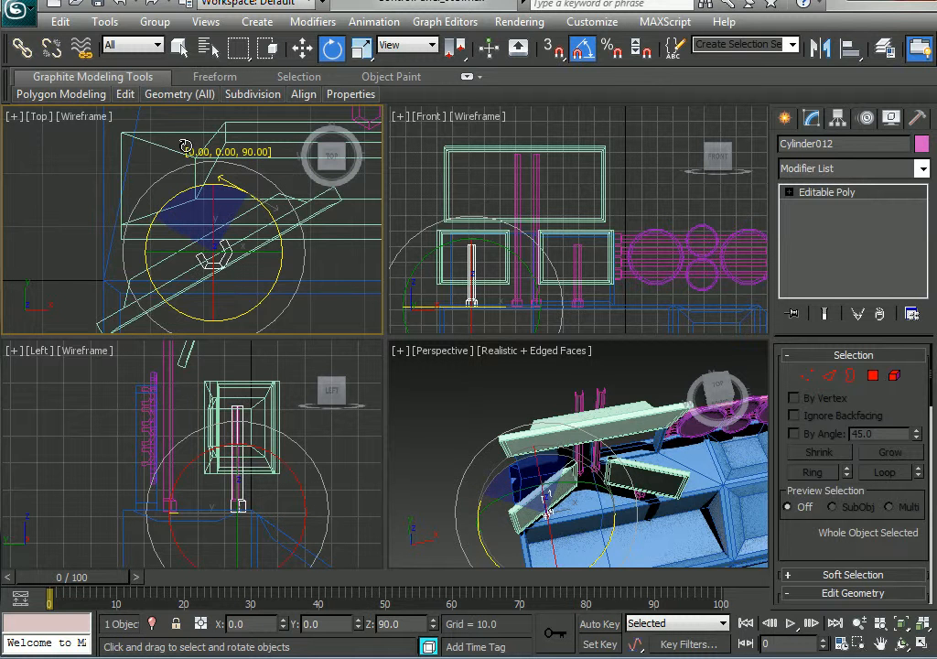
{"action": "key", "text": "w"}
{"action": "middle_click_drag", "start_coordinate": [314, 296], "coordinate": [167, 262]}
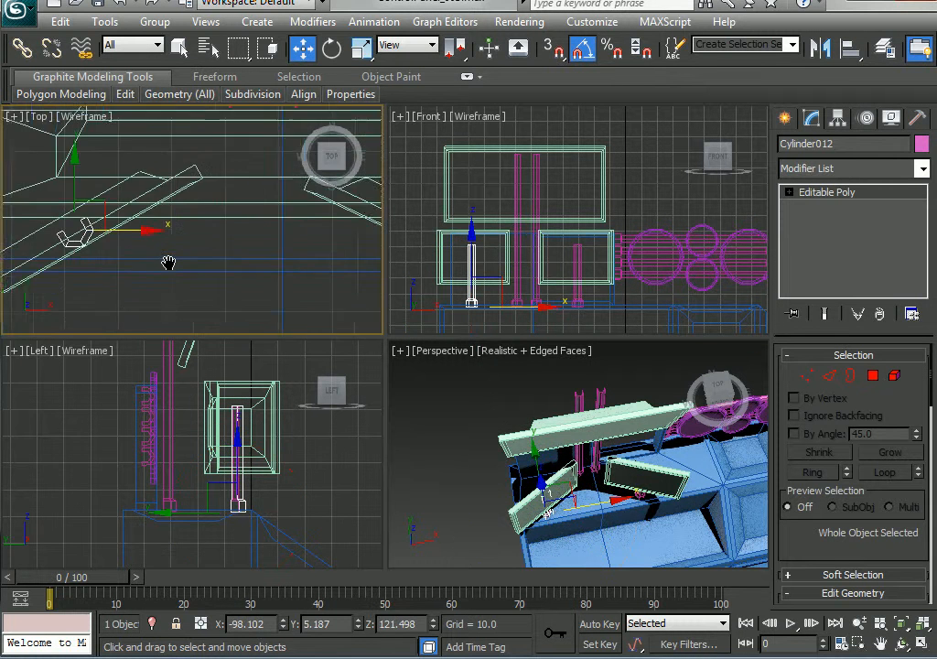
- Nudge the left short pipe slightly backward and sideways in the Top view to sit behind the left small screen
{"action": "scroll", "coordinate": [169, 262], "scroll_direction": "down", "scroll_amount": 2}
{"action": "scroll", "coordinate": [169, 263], "scroll_direction": "up", "scroll_amount": 2}
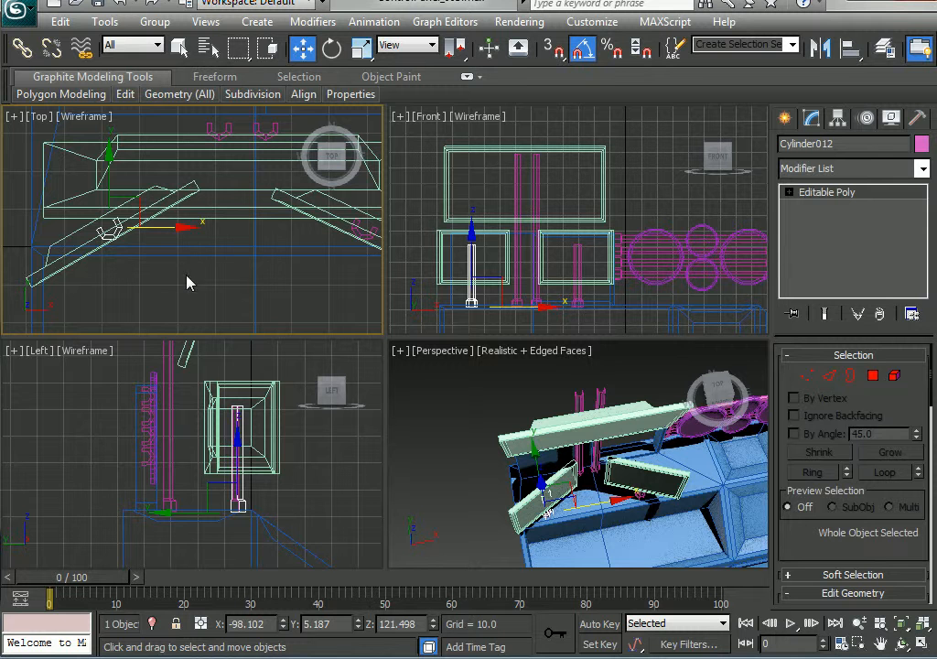
{"action": "left_click_drag", "start_coordinate": [119, 209], "coordinate": [114, 206]}
- Nudge the right short pipe about 0.6 in X and 1 in Y in the Top view to sit behind its screen
{"action": "left_click", "coordinate": [357, 222]}
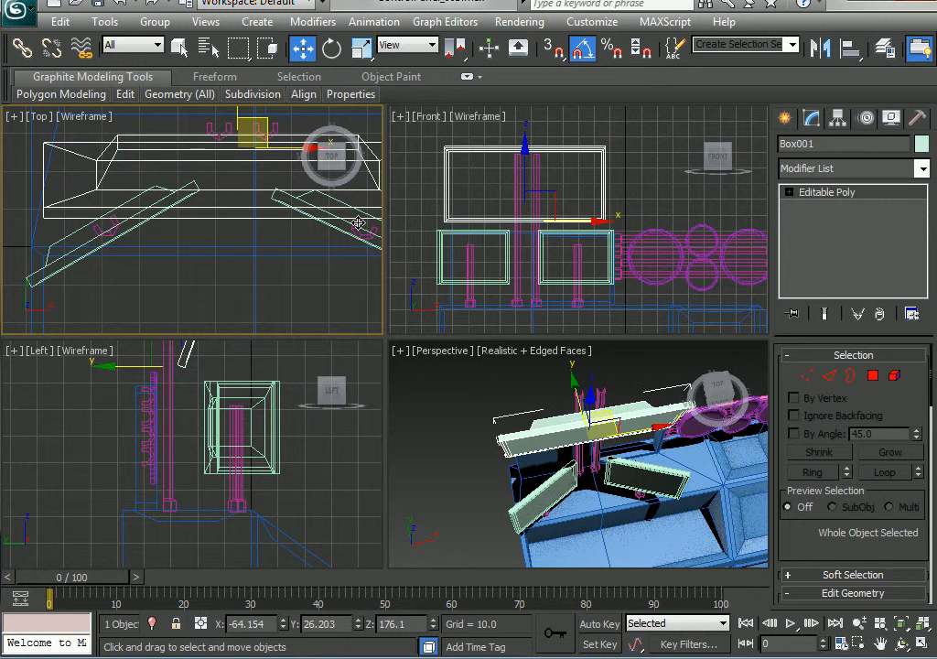
{"action": "left_click", "coordinate": [335, 246]}
{"action": "left_click", "coordinate": [362, 227]}
{"action": "left_click", "coordinate": [372, 205]}
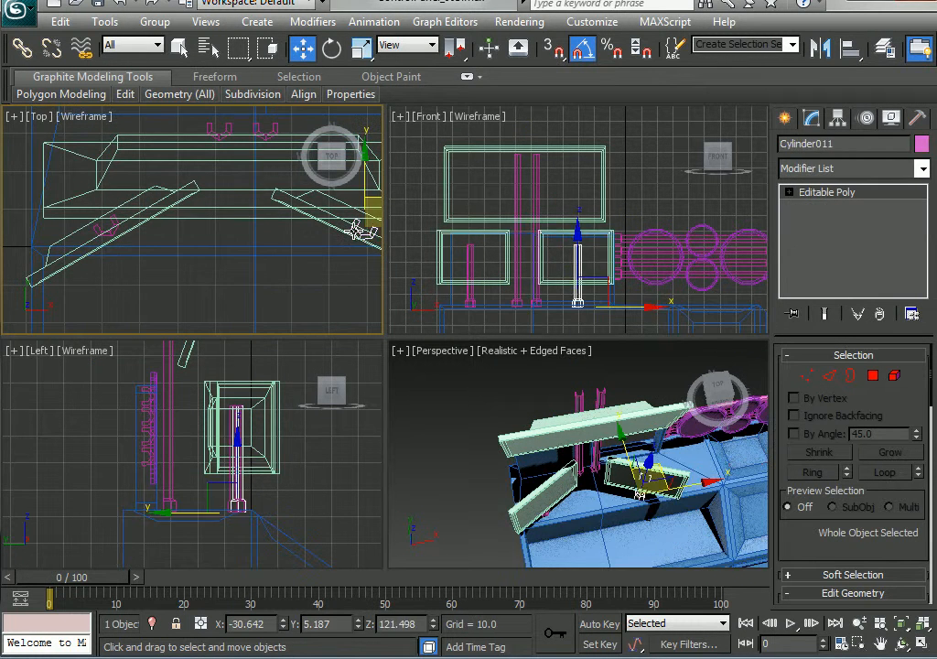
{"action": "left_click_drag", "start_coordinate": [376, 196], "coordinate": [380, 194]}
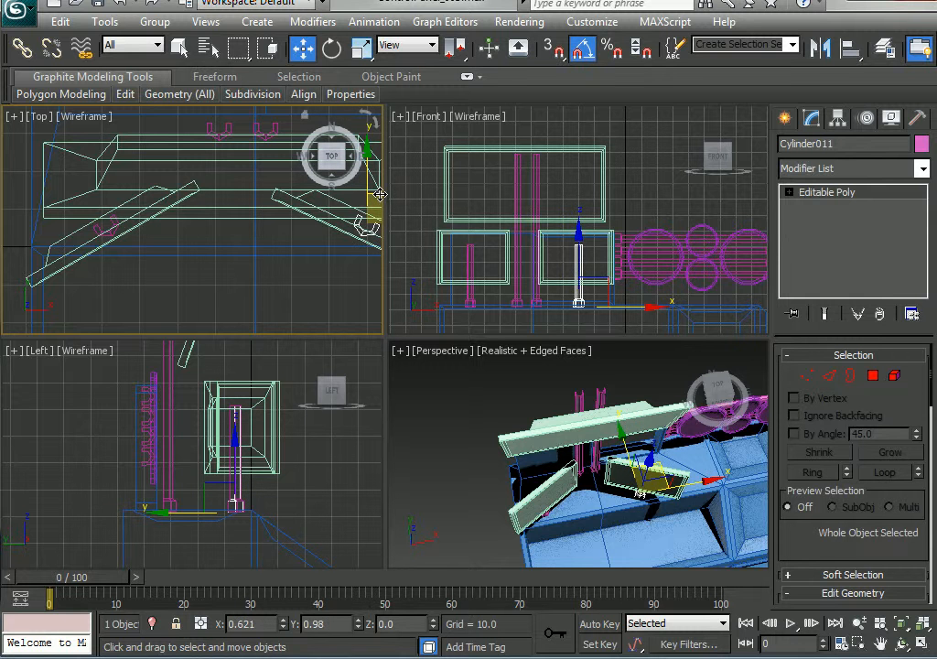
{"action": "left_click", "coordinate": [544, 449]}
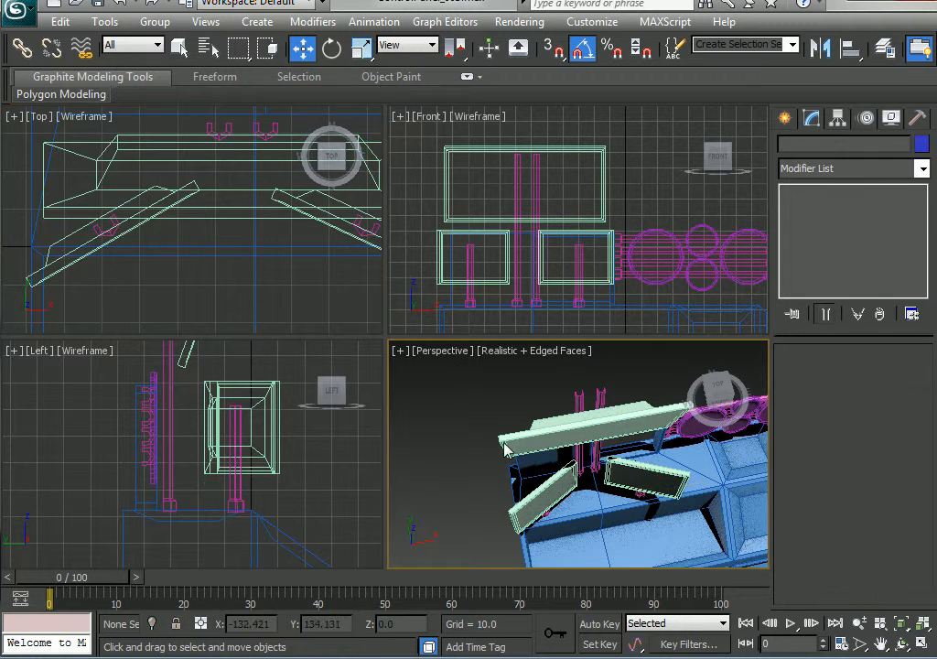
- Examine the whole control panel, its screens and their support pipes in a maximized Perspective view
{"action": "key", "text": "alt+w"}
{"action": "middle_click_drag", "start_coordinate": [554, 411], "coordinate": [552, 389], "text": "alt"}
{"action": "scroll", "coordinate": [562, 413], "scroll_direction": "down", "scroll_amount": 6}
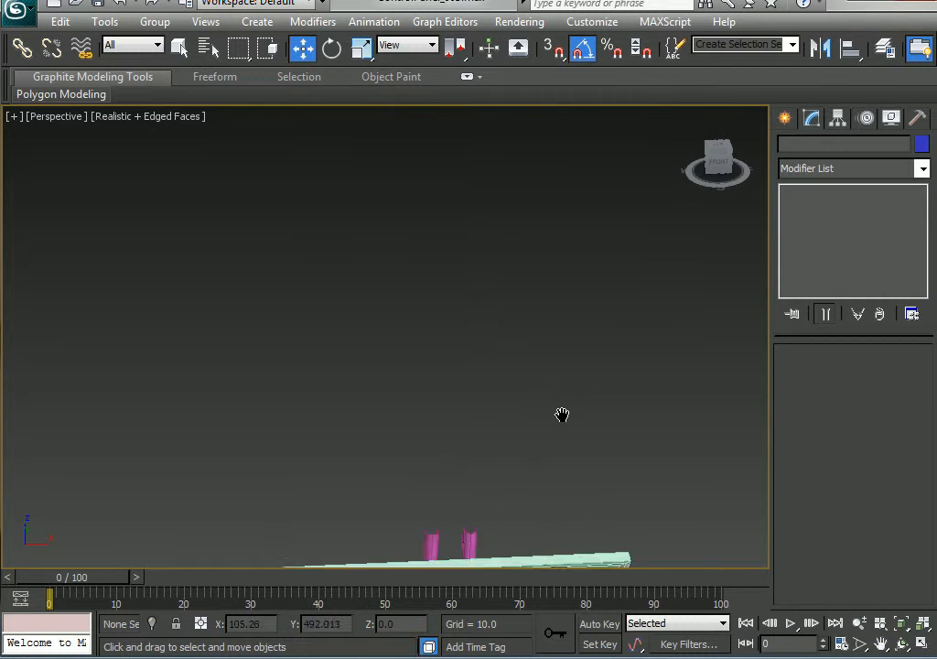
{"action": "left_click", "coordinate": [482, 502]}
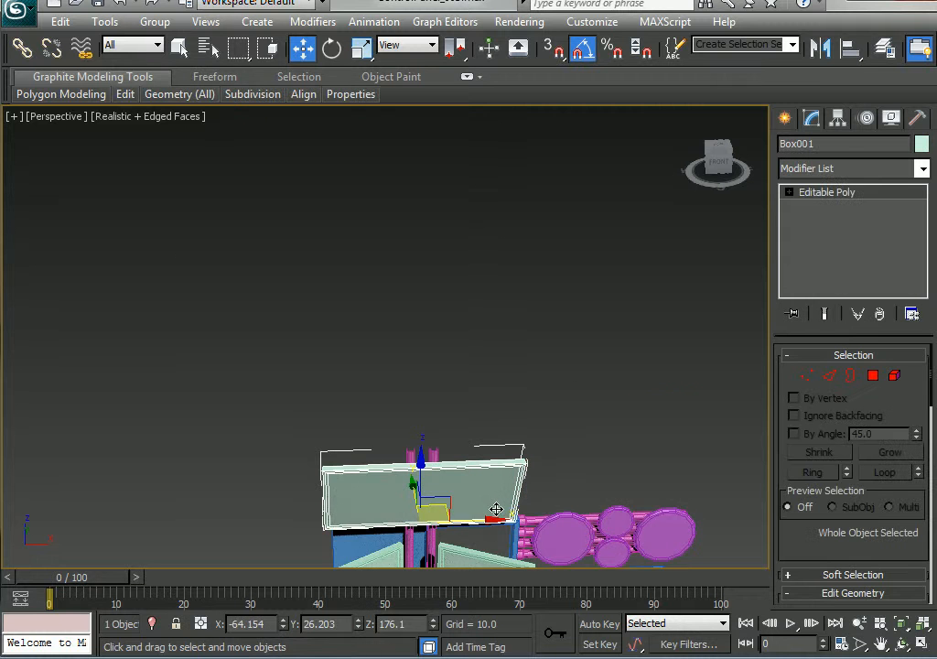
{"action": "key", "text": "z"}
{"action": "middle_click_drag", "start_coordinate": [485, 483], "coordinate": [362, 303]}
{"action": "scroll", "coordinate": [361, 303], "scroll_direction": "down", "scroll_amount": 5}
{"action": "middle_click_drag", "start_coordinate": [364, 408], "coordinate": [374, 384], "text": "alt"}
{"action": "scroll", "coordinate": [383, 382], "scroll_direction": "up", "scroll_amount": 5}
{"action": "scroll", "coordinate": [371, 379], "scroll_direction": "down", "scroll_amount": 3}
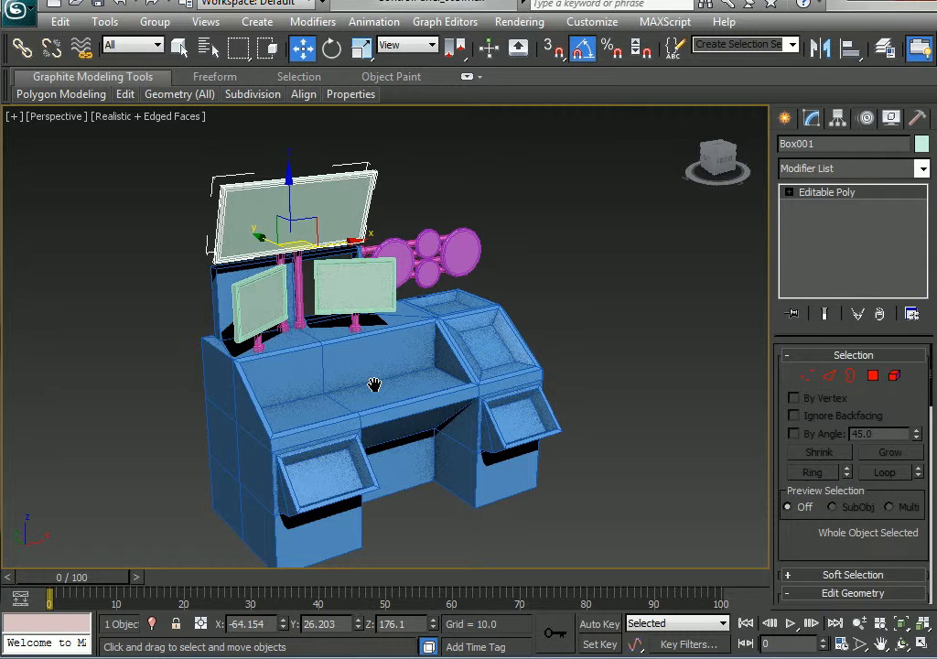
{"action": "left_click", "coordinate": [583, 347]}
- Attach all listed objects, Box001 to Box003 and Cylinder001 to Cylinder012, to the ControlPanel editable poly
{"action": "left_click", "coordinate": [390, 388]}
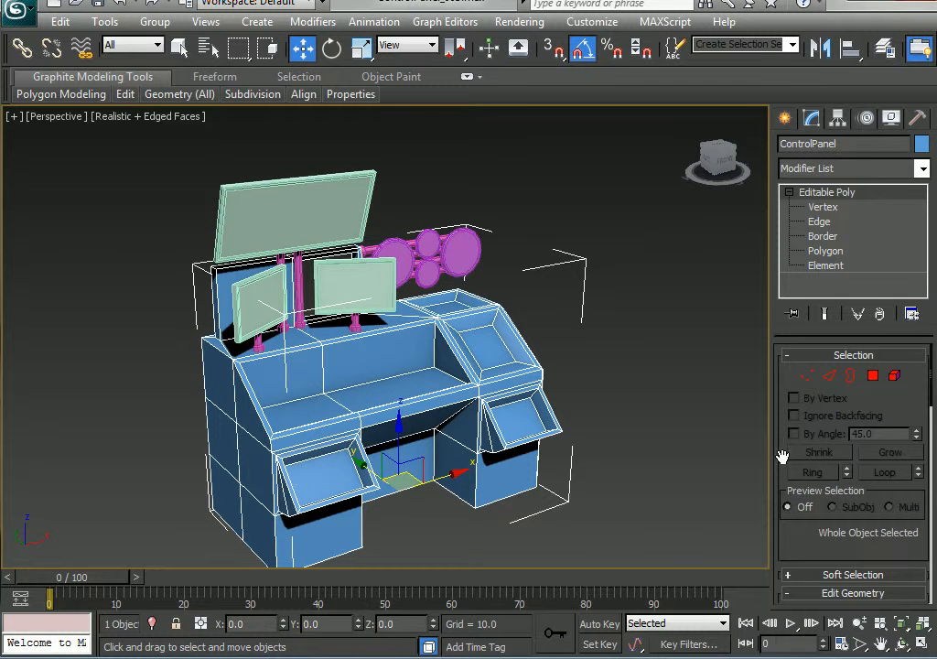
{"action": "left_click_drag", "start_coordinate": [798, 531], "coordinate": [804, 339]}
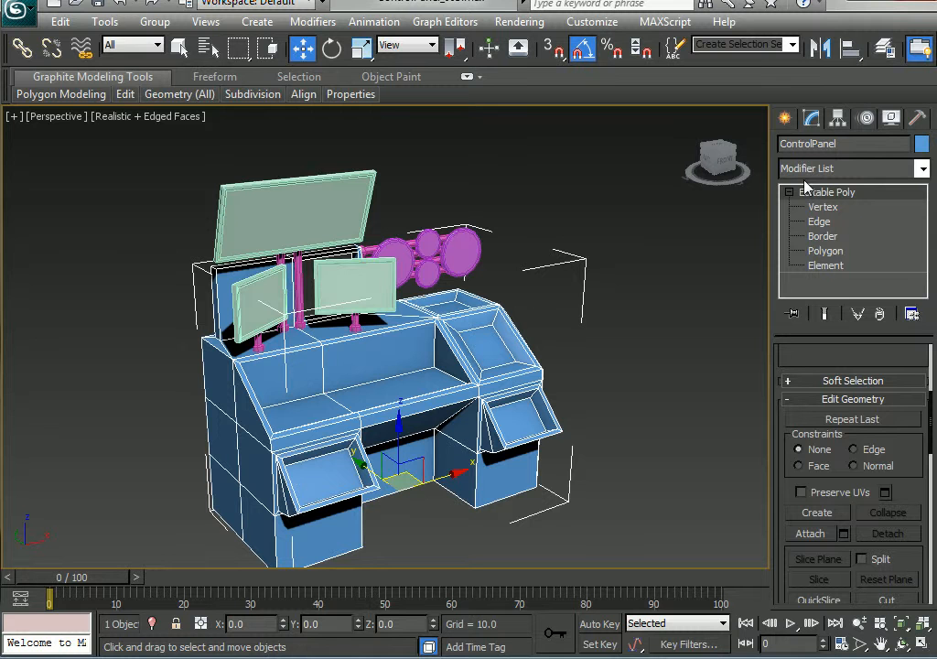
{"action": "left_click", "coordinate": [811, 534]}
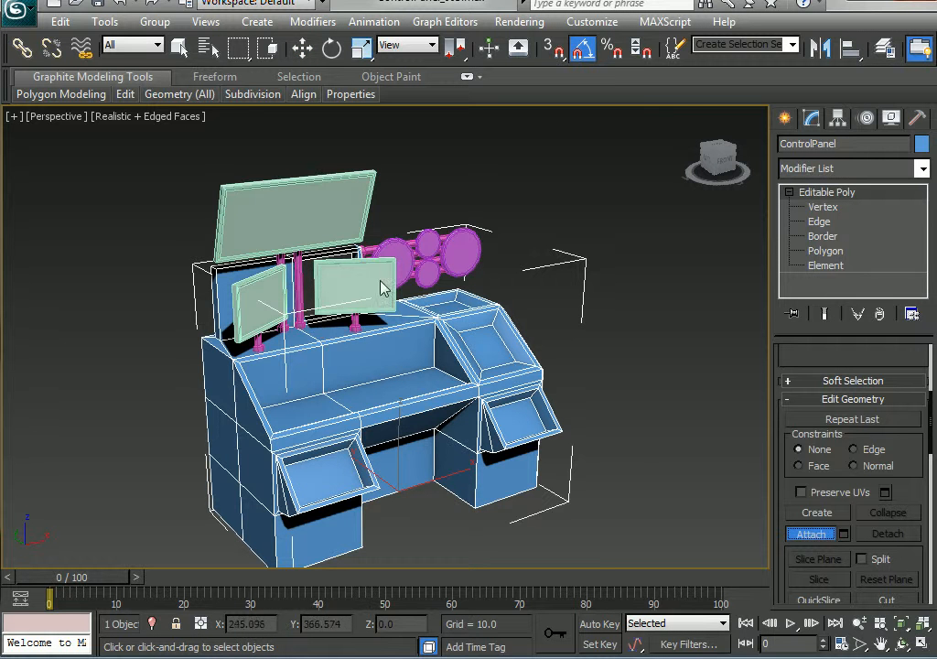
{"action": "left_click", "coordinate": [844, 533]}
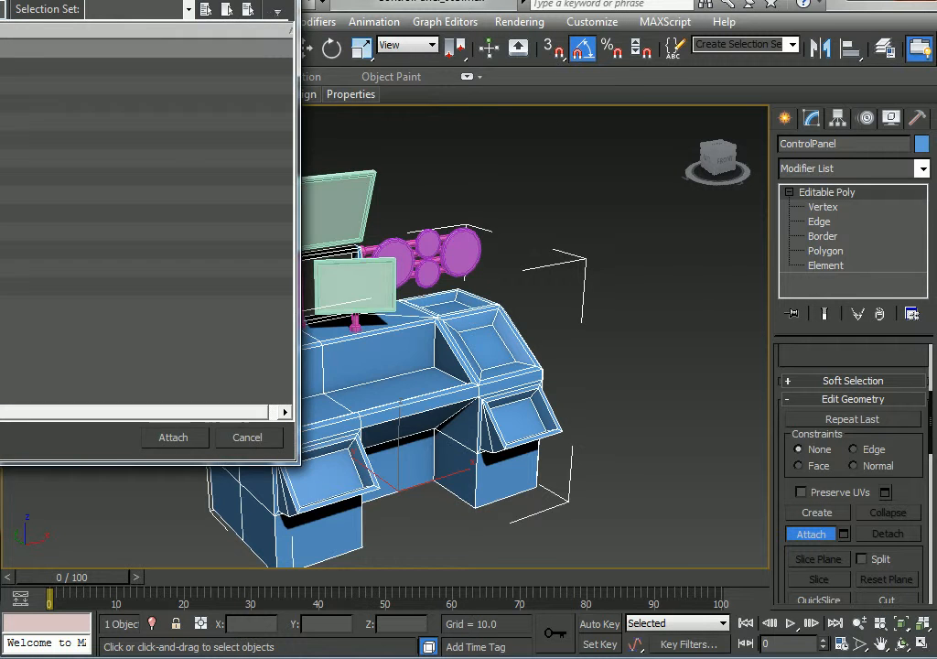
{"action": "left_click_drag", "start_coordinate": [117, 1], "coordinate": [490, 81]}
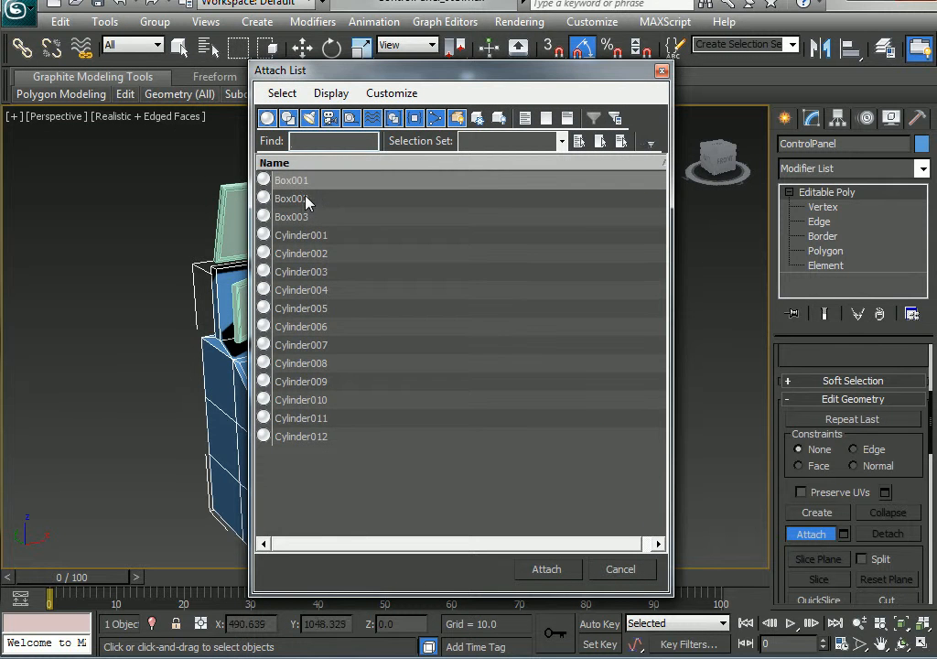
{"action": "left_click_drag", "start_coordinate": [306, 202], "coordinate": [314, 236]}
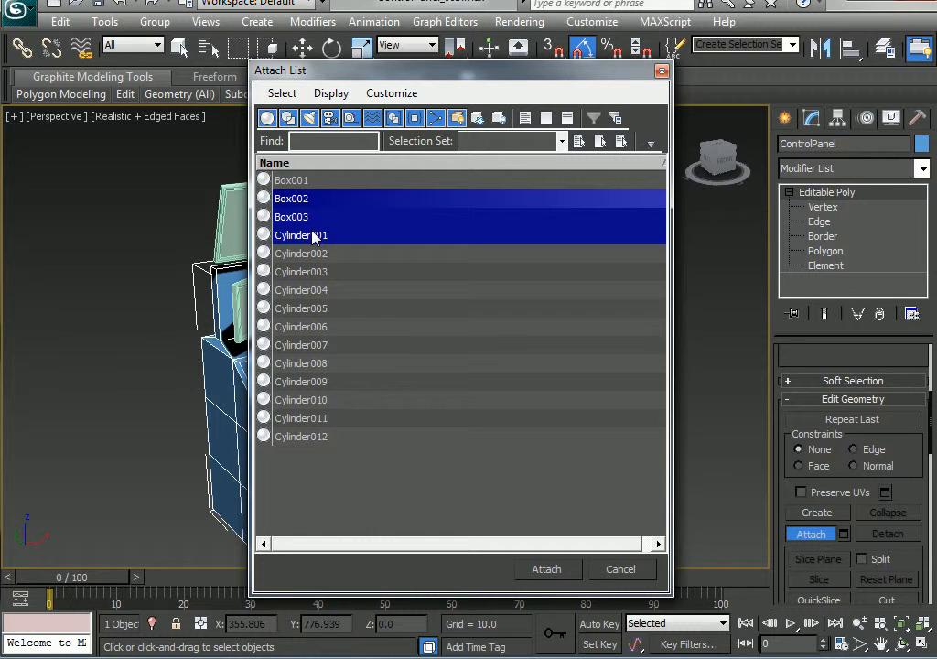
{"action": "key", "text": "ctrl+a"}
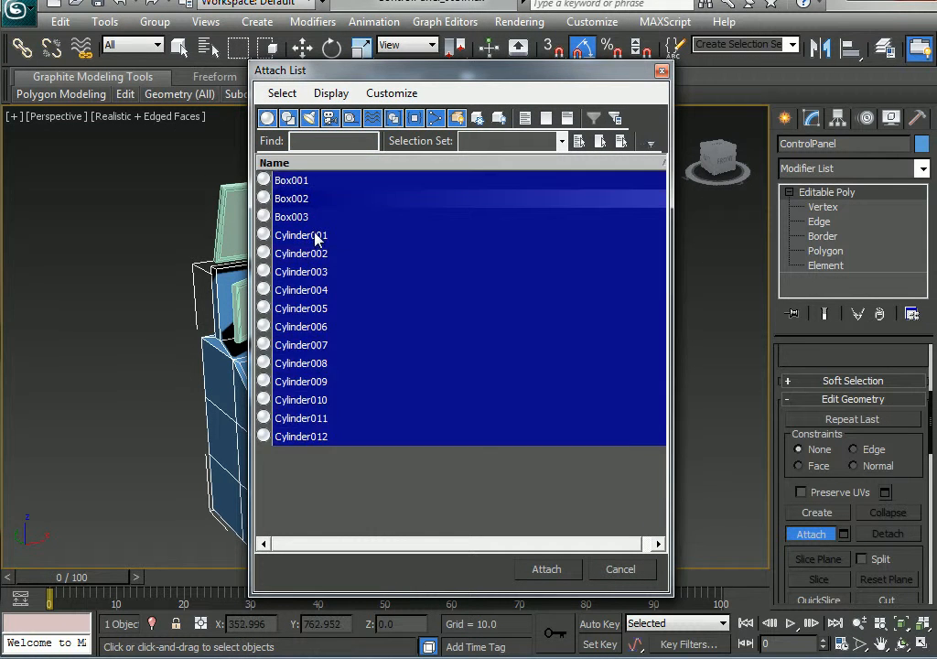
{"action": "left_click", "coordinate": [306, 184]}
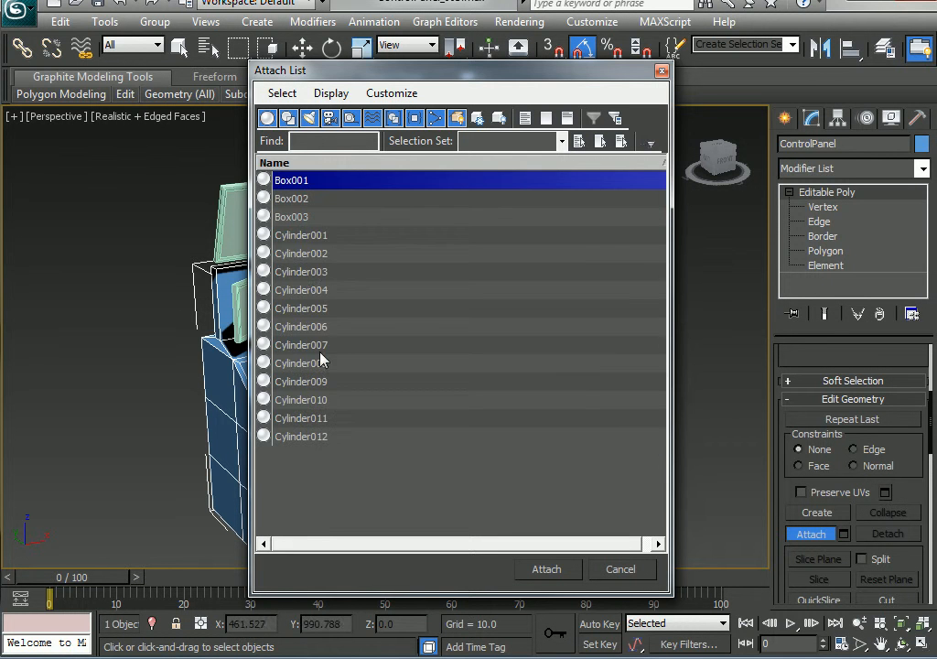
{"action": "left_click", "coordinate": [337, 437], "text": "shift"}
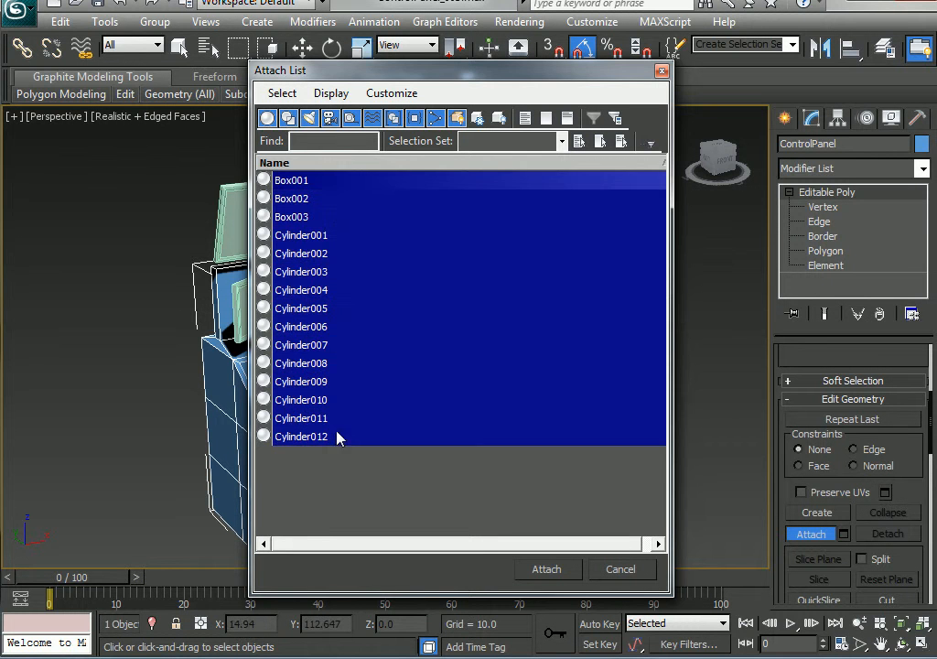
{"action": "left_click", "coordinate": [546, 570]}
- Leave Attach mode, deselect the combined control panel and review it in Realistic shading without edged faces
{"action": "middle_click_drag", "start_coordinate": [479, 429], "coordinate": [384, 279], "text": "alt"}
{"action": "key", "text": "w"}
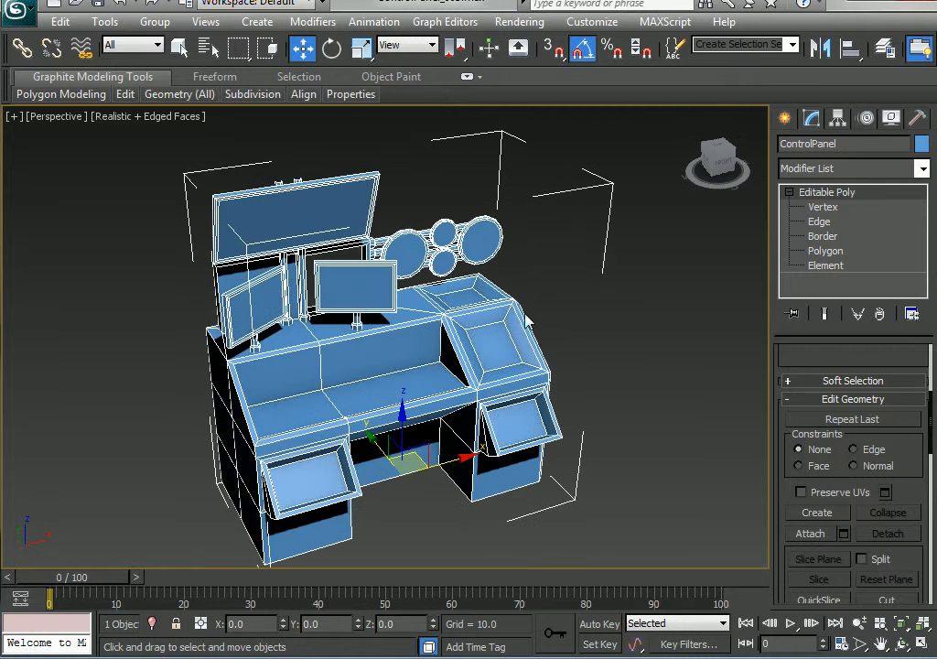
{"action": "middle_click_drag", "start_coordinate": [532, 403], "coordinate": [598, 382], "text": "alt"}
{"action": "left_click", "coordinate": [558, 389]}
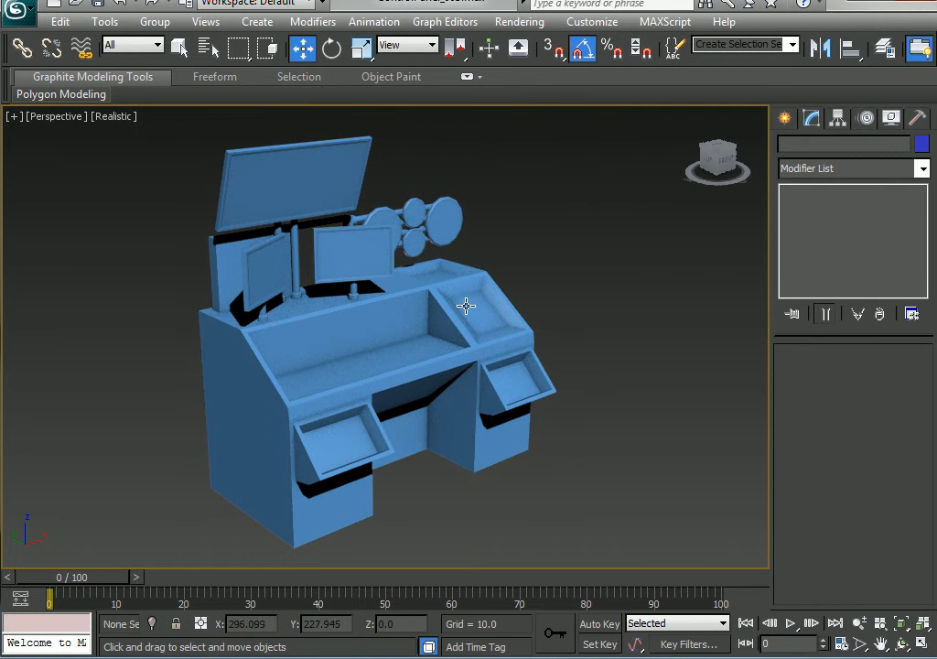